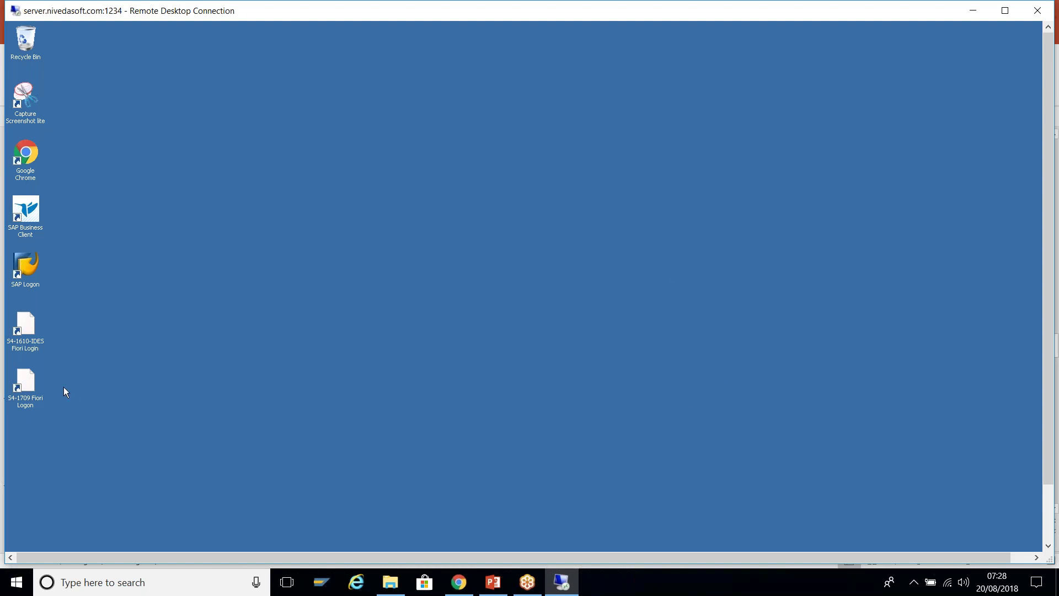
# - Log on to the S4-1709 Fiori system with the user's credentials and maximize the remote session
pyautogui.click(25, 388)
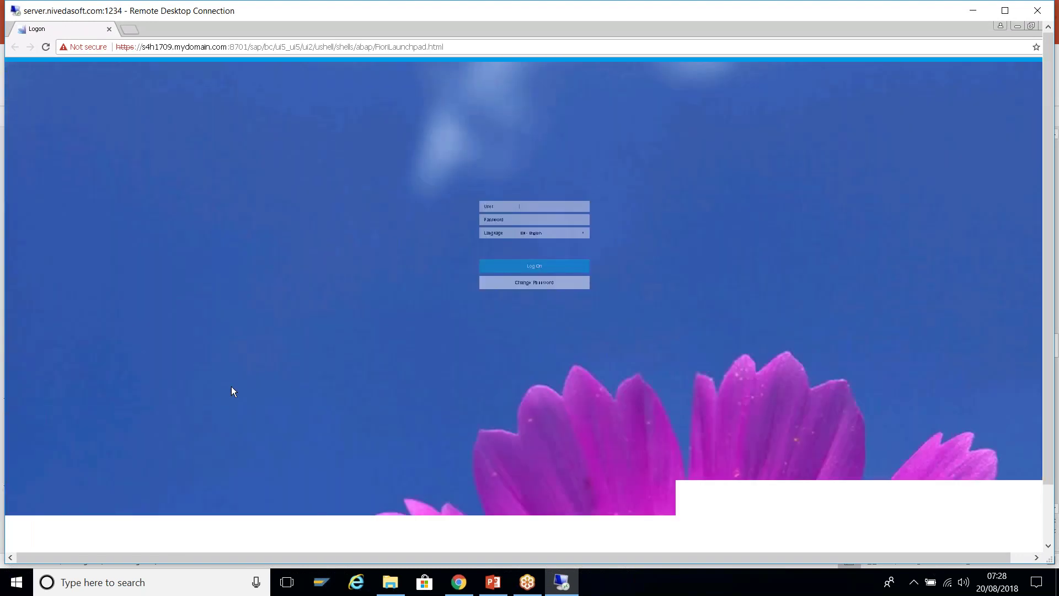
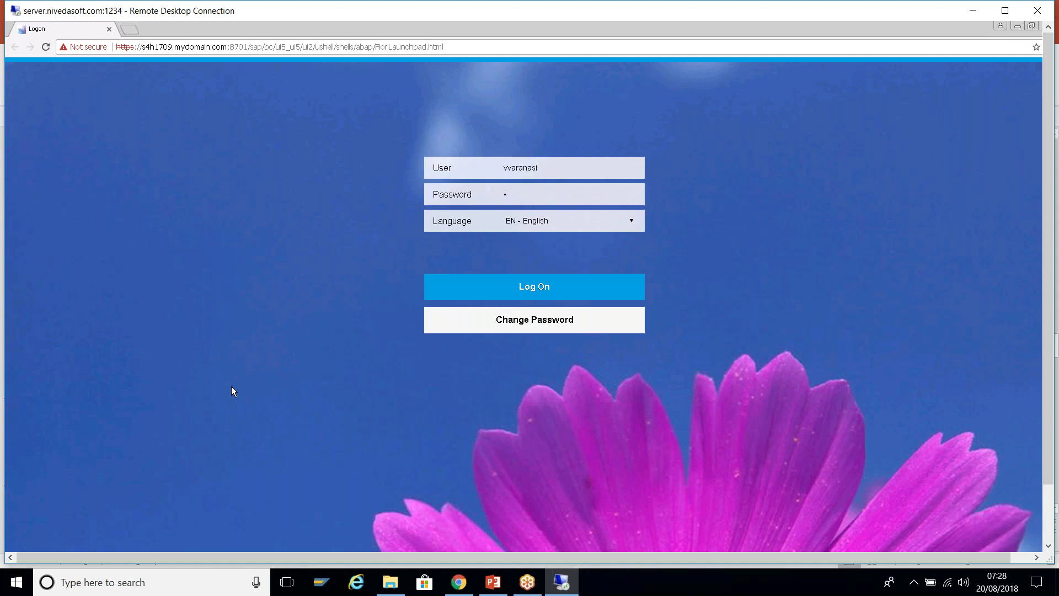
pyautogui.hotkey('ctrl', 'a')
pyautogui.press('Return')
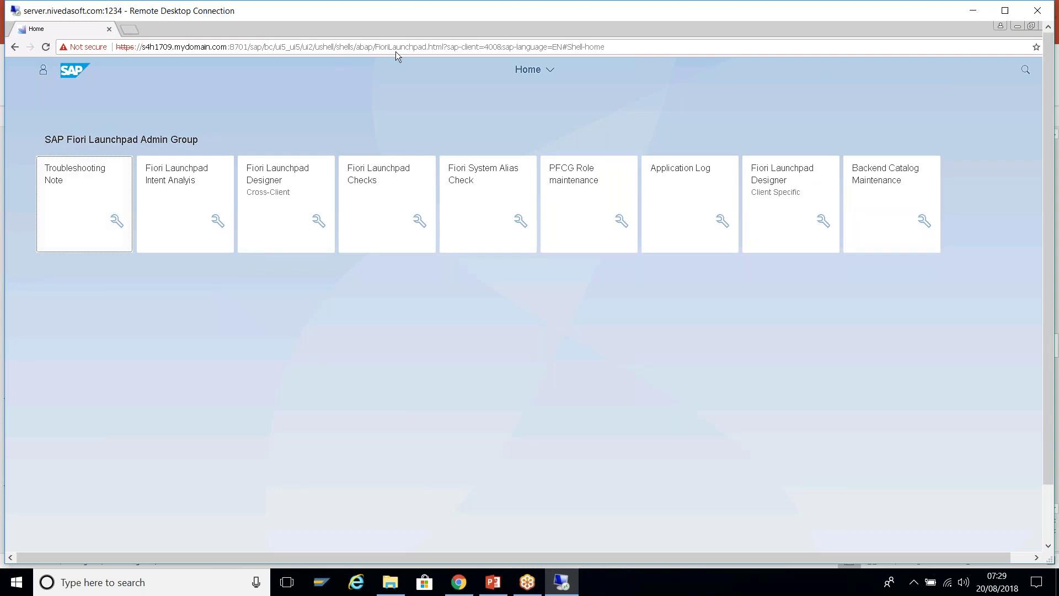
pyautogui.doubleClick(542, 10)
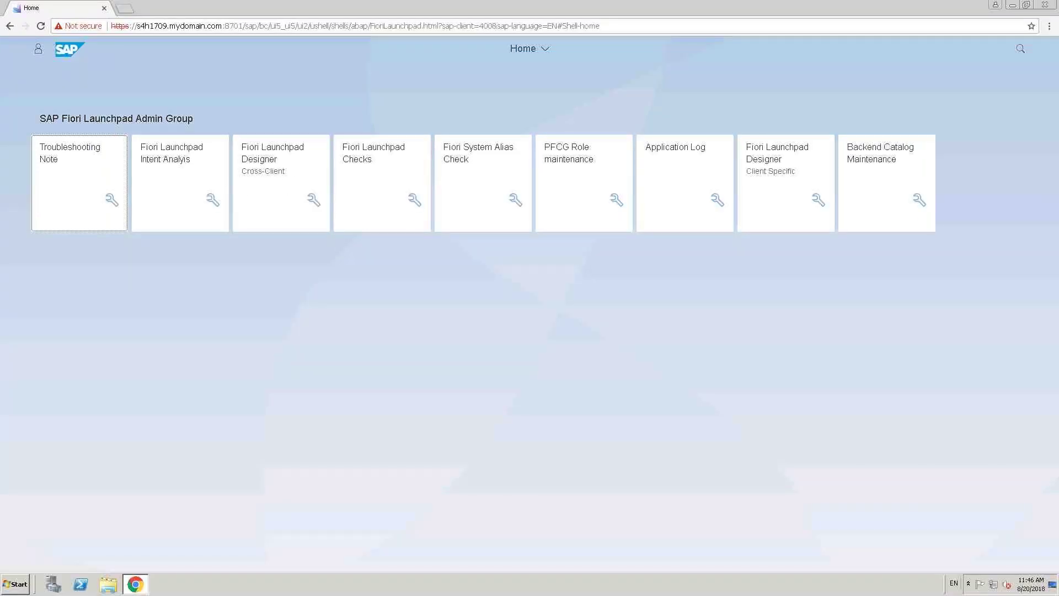
# - Go to the App Finder from the Me Area
pyautogui.click(39, 49)
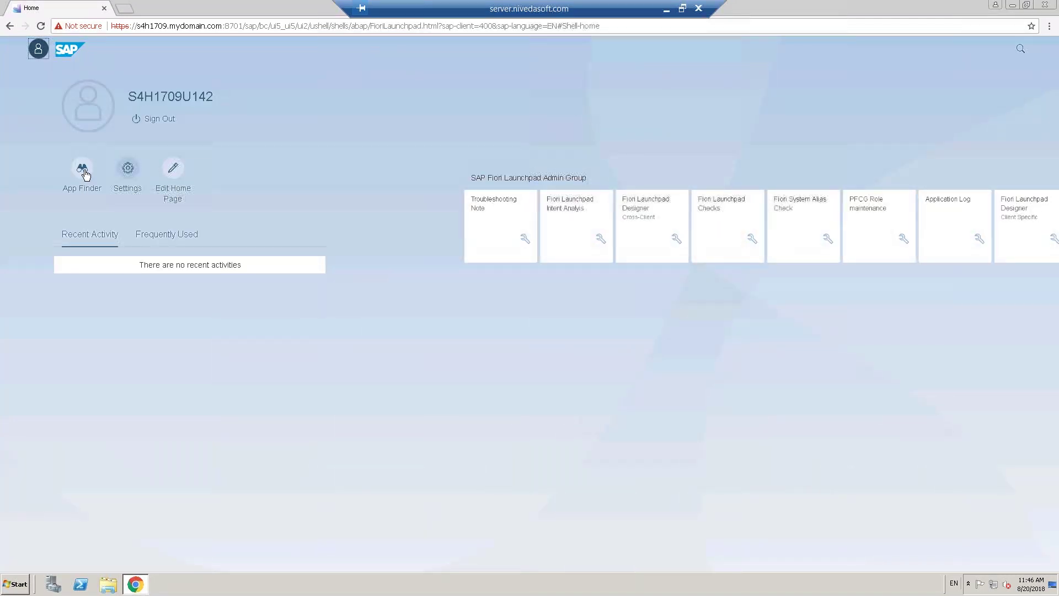
pyautogui.click(81, 168)
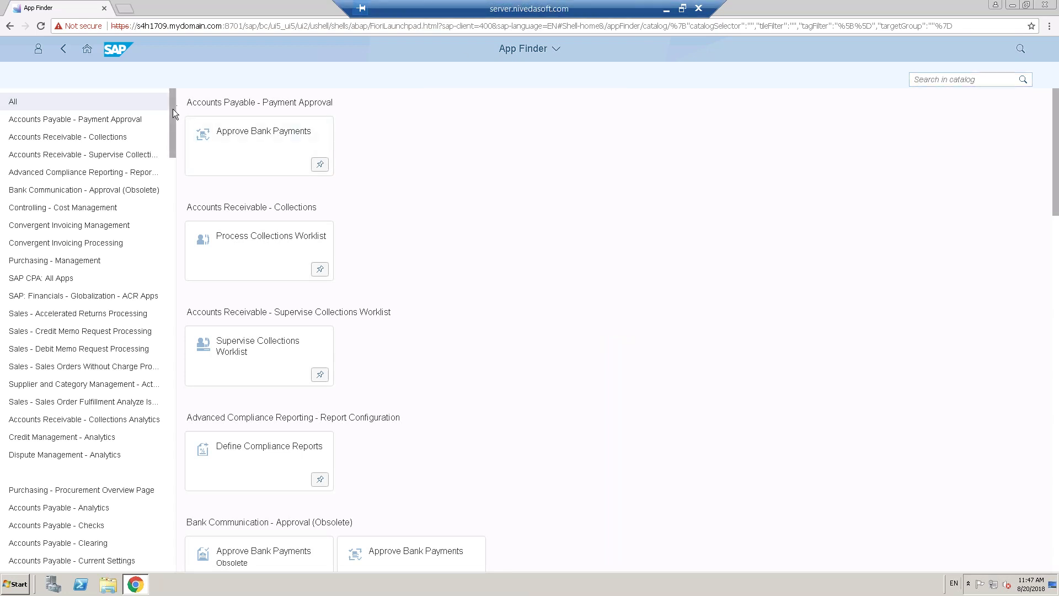
# - View the Accounts Payable - Payment Approval catalog, then switch to Accounts Payable - Analytics
pyautogui.scroll(-3, 175, 110)
pyautogui.scroll(3, 171, 110)
pyautogui.click(89, 121)
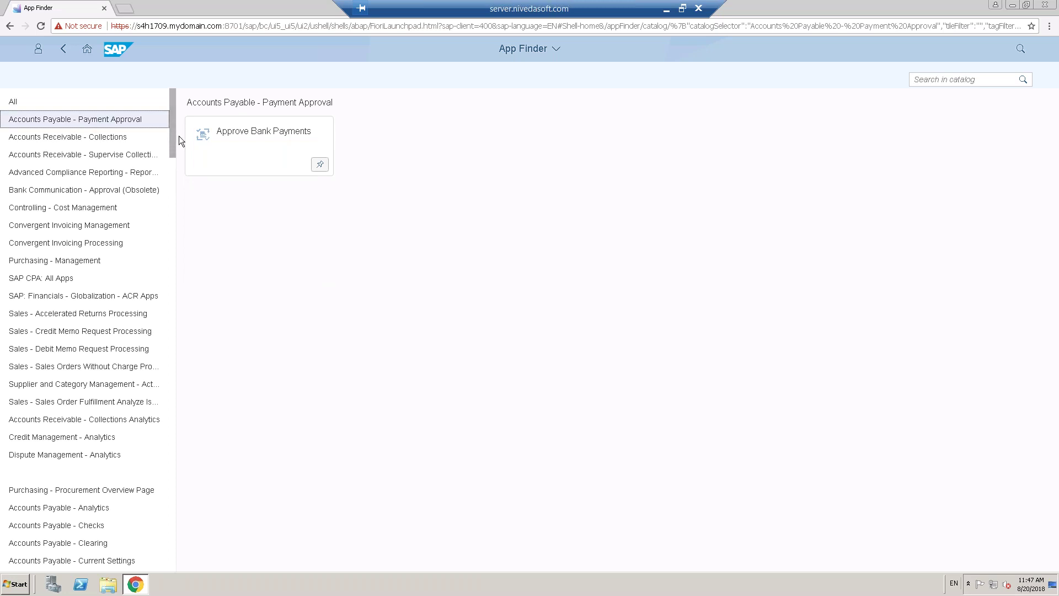
pyautogui.click(84, 507)
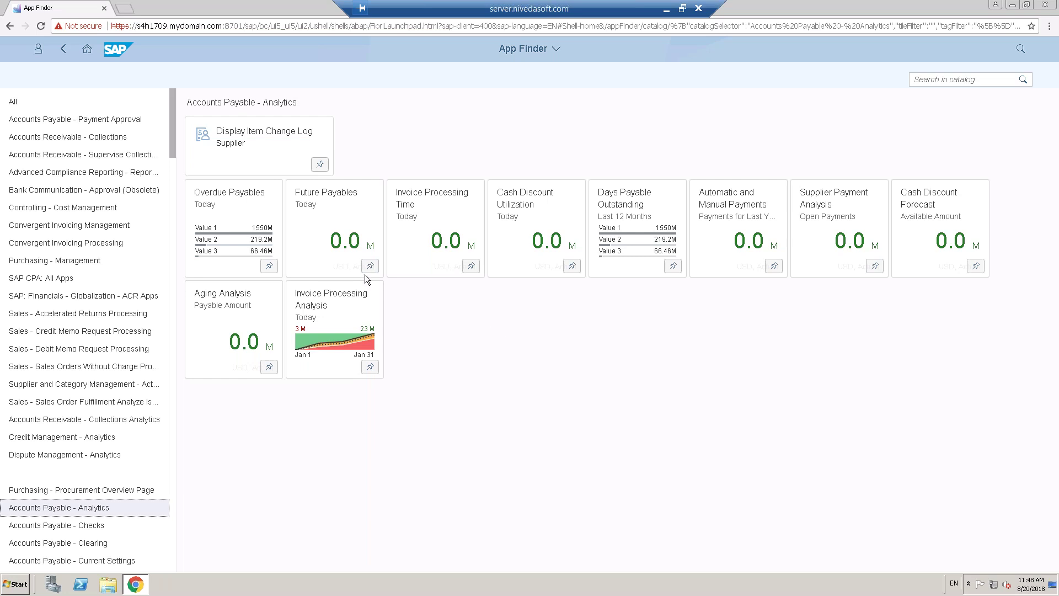
# - Pin Display Item Change Log, Invoice Processing Time and Days Payable Outstanding to My Home
pyautogui.click(320, 164)
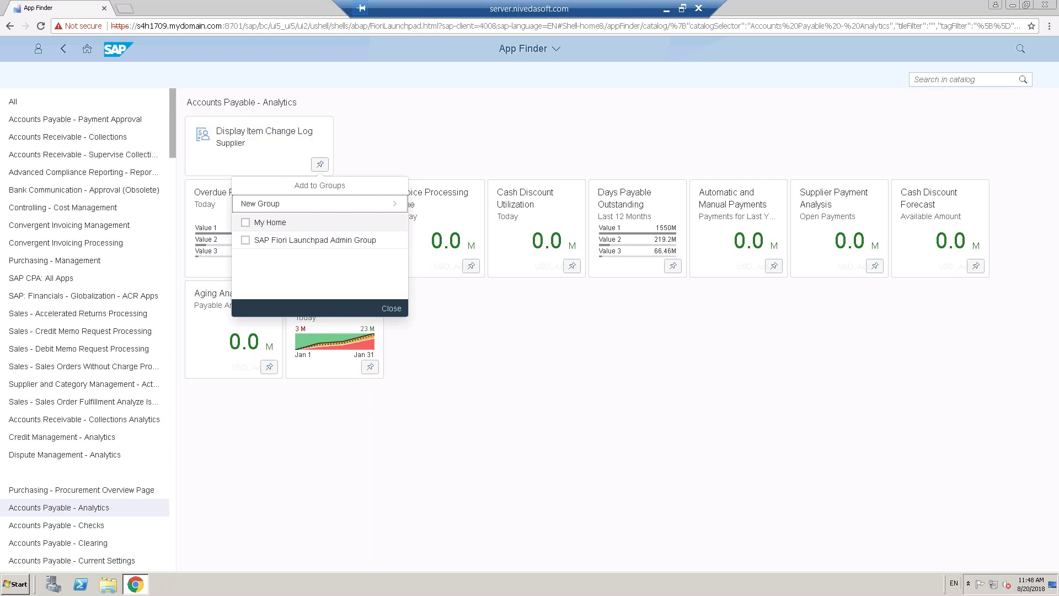
pyautogui.click(246, 223)
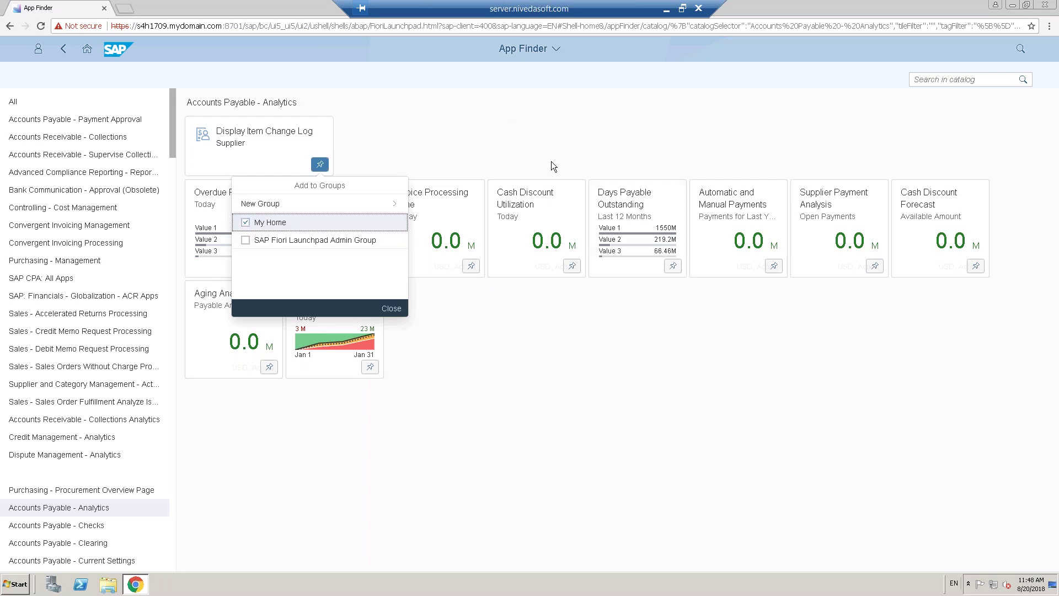
pyautogui.click(753, 422)
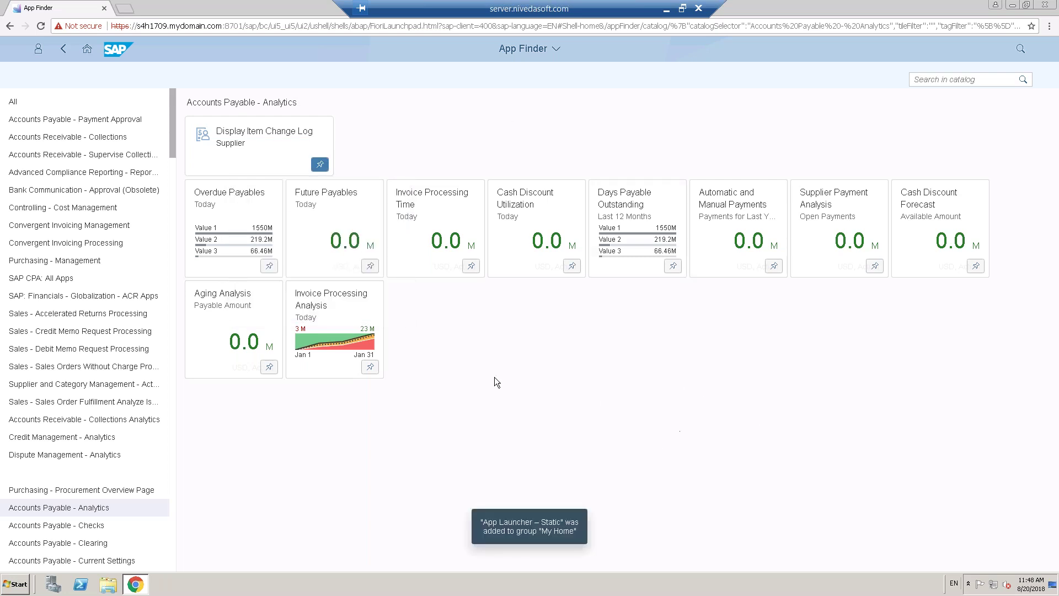
pyautogui.click(471, 267)
pyautogui.click(463, 324)
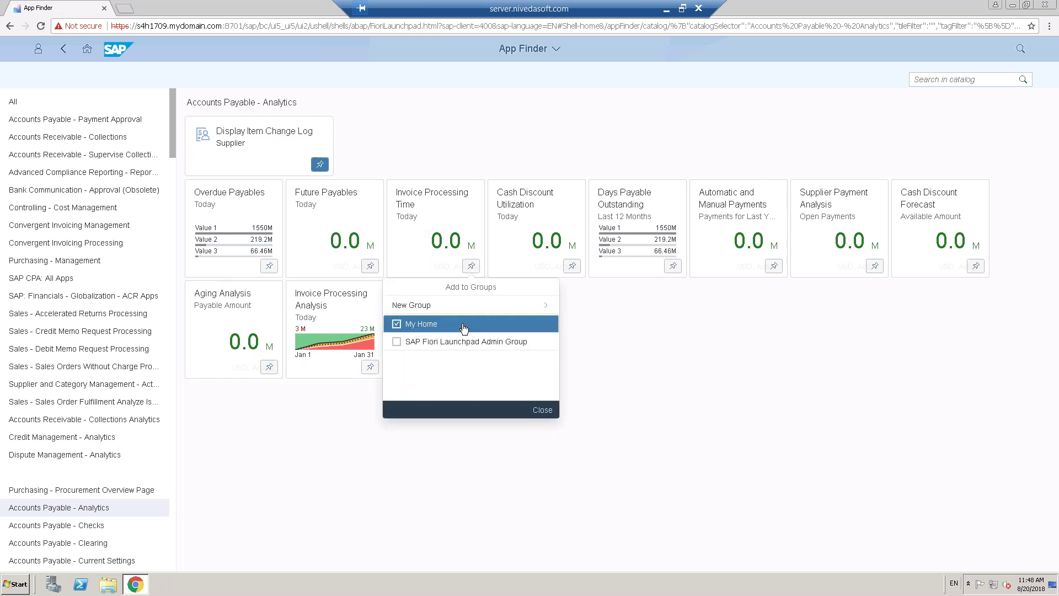
pyautogui.click(543, 411)
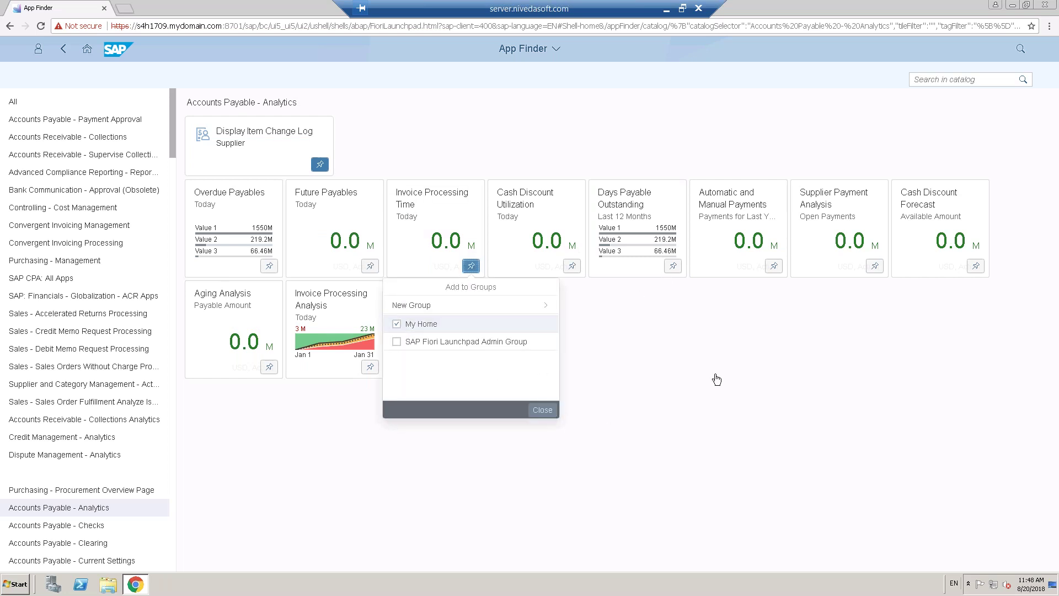
pyautogui.click(673, 267)
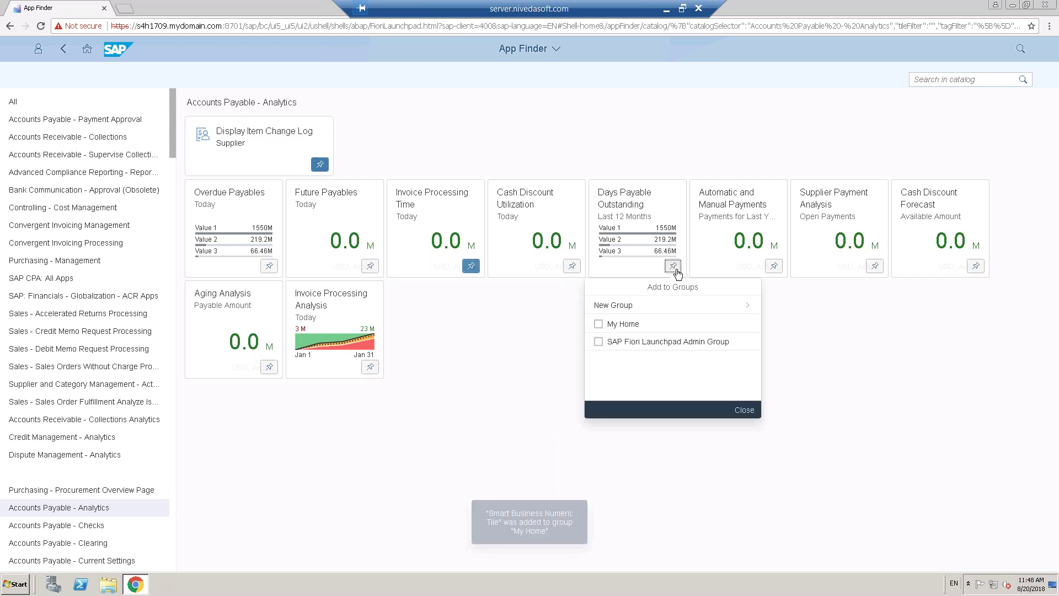
pyautogui.click(621, 324)
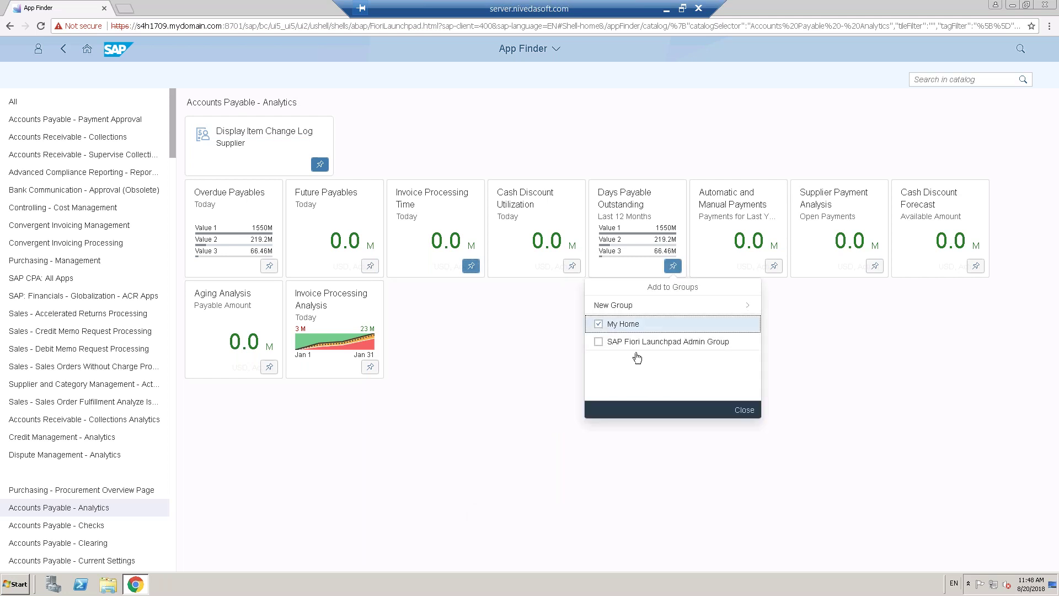
pyautogui.click(797, 389)
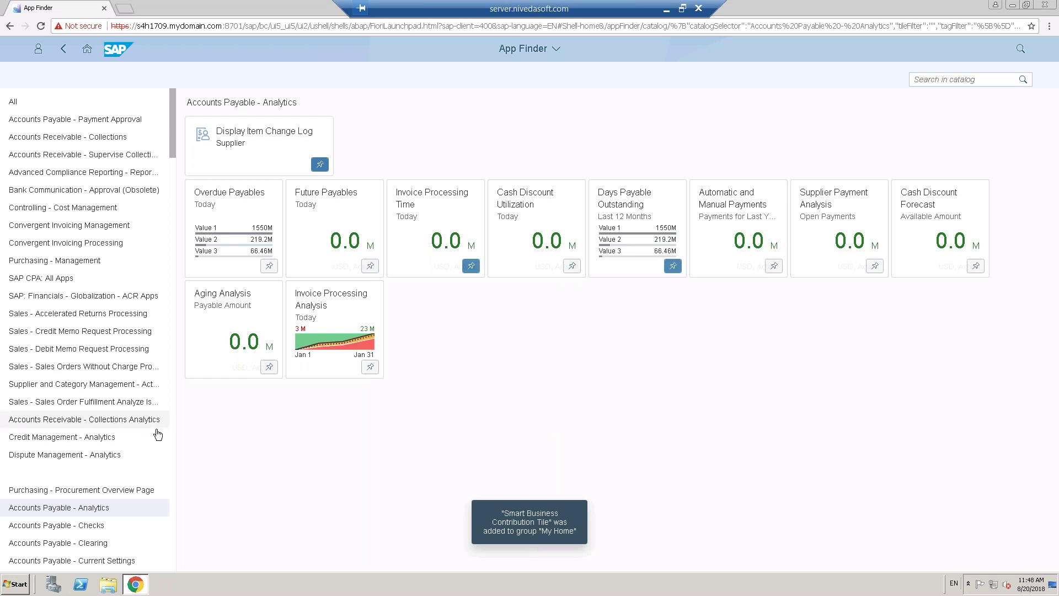
pyautogui.scroll(-1, 165, 440)
pyautogui.scroll(-1, 165, 440)
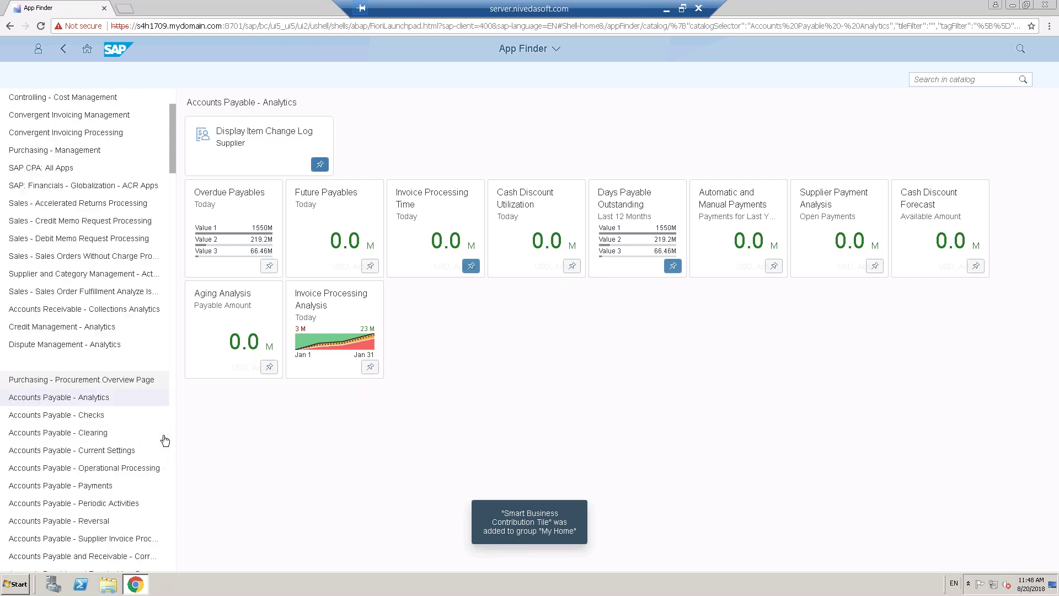
pyautogui.scroll(-4, 165, 440)
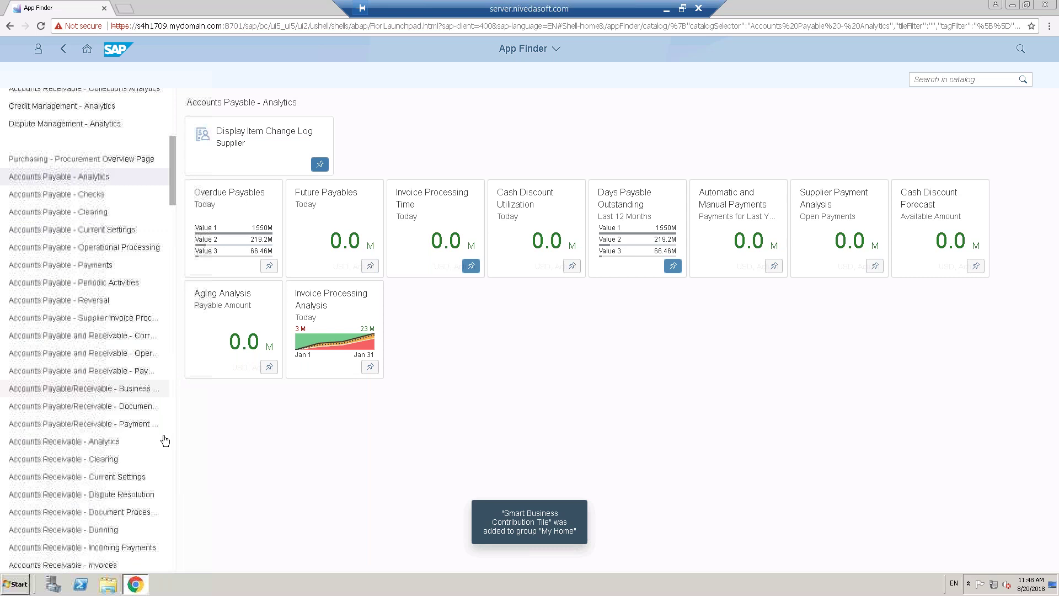
pyautogui.scroll(-4, 165, 440)
# - Pin Asset Transactions from the Asset Accounting - General Reporting catalog to My Home
pyautogui.click(100, 432)
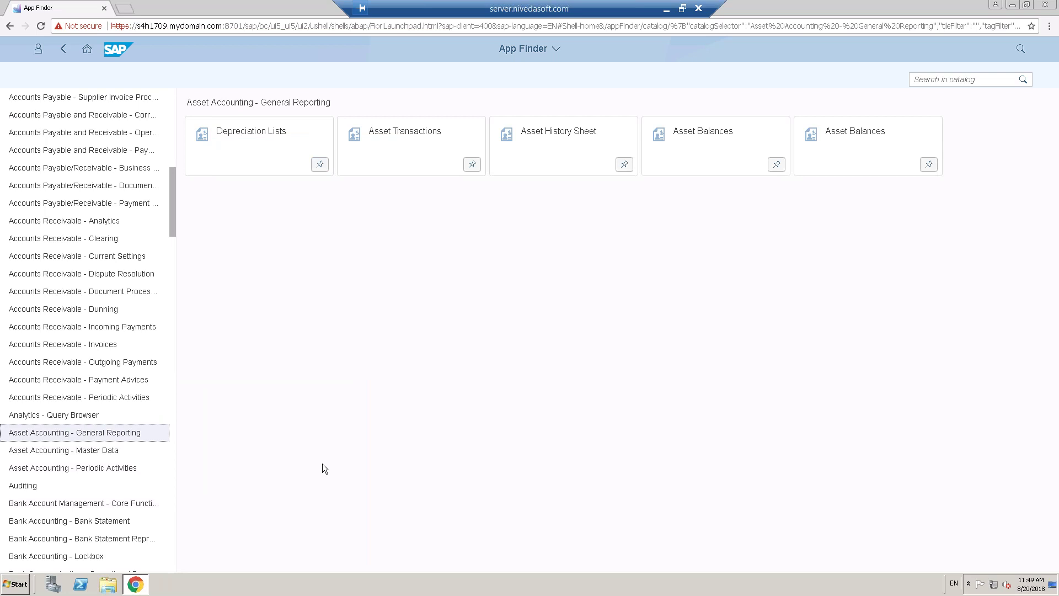
pyautogui.click(472, 164)
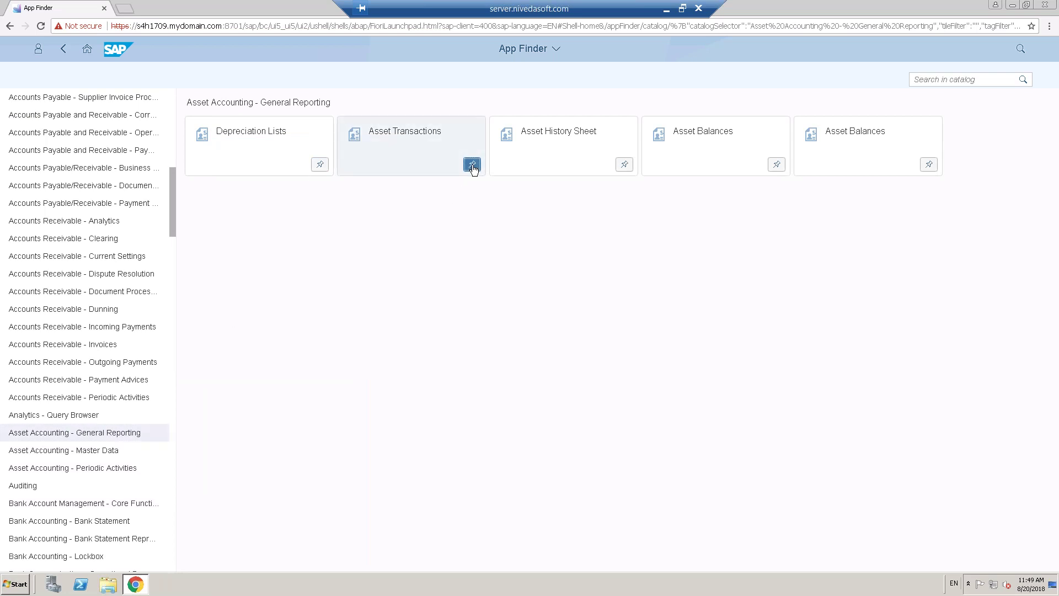
pyautogui.click(408, 222)
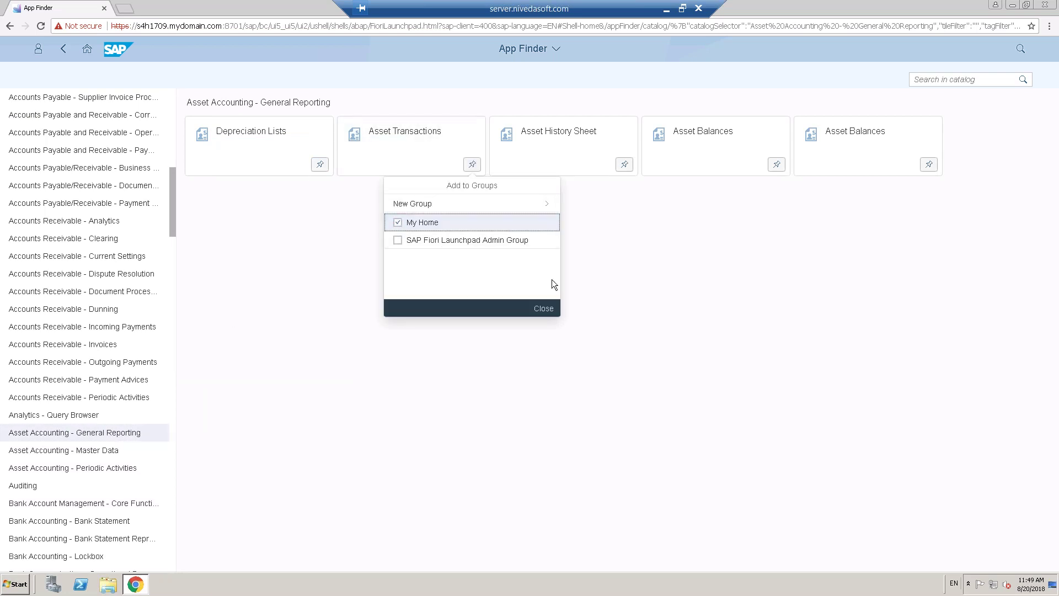
pyautogui.click(610, 255)
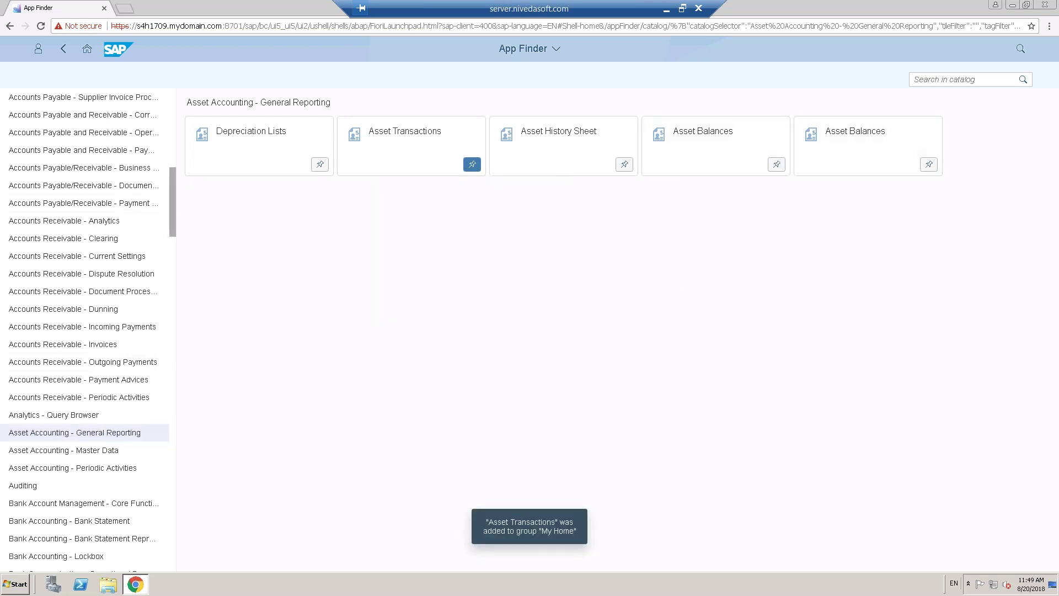
pyautogui.moveTo(179, 229); pyautogui.dragTo(182, 258)
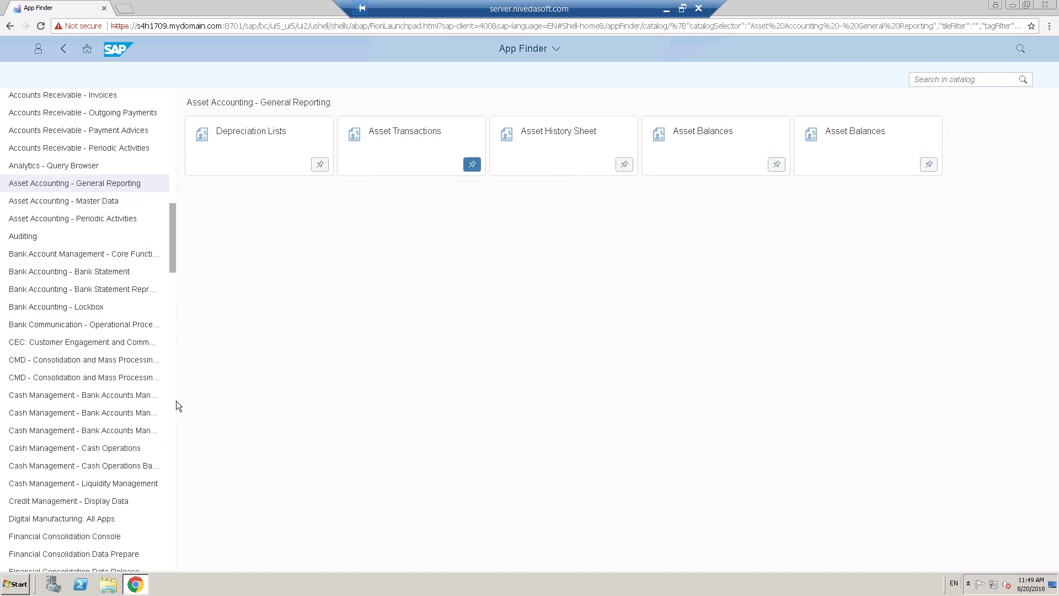
pyautogui.moveTo(173, 264); pyautogui.dragTo(173, 266)
pyautogui.scroll(-3, 172, 269)
pyautogui.scroll(-1, 173, 280)
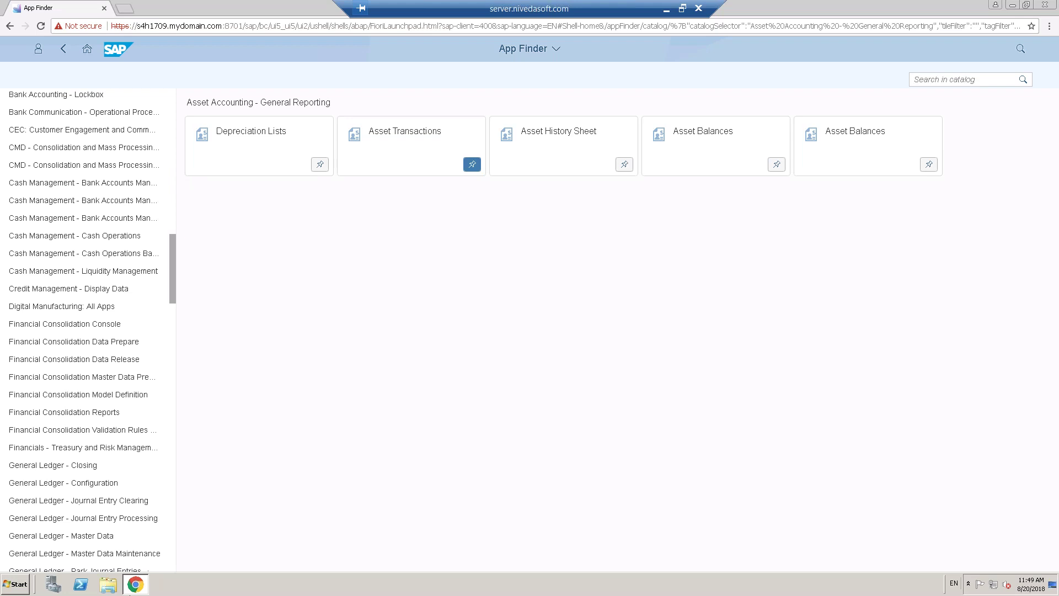
# - Pin Carry Forward Balances from General Ledger - Closing to My Home and return home
pyautogui.click(41, 468)
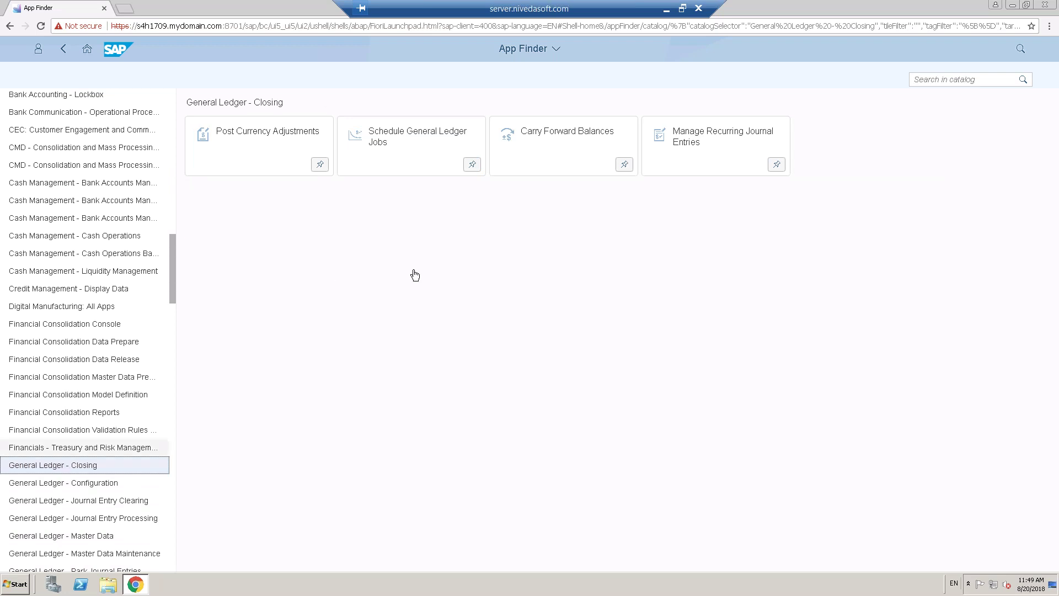
pyautogui.click(624, 165)
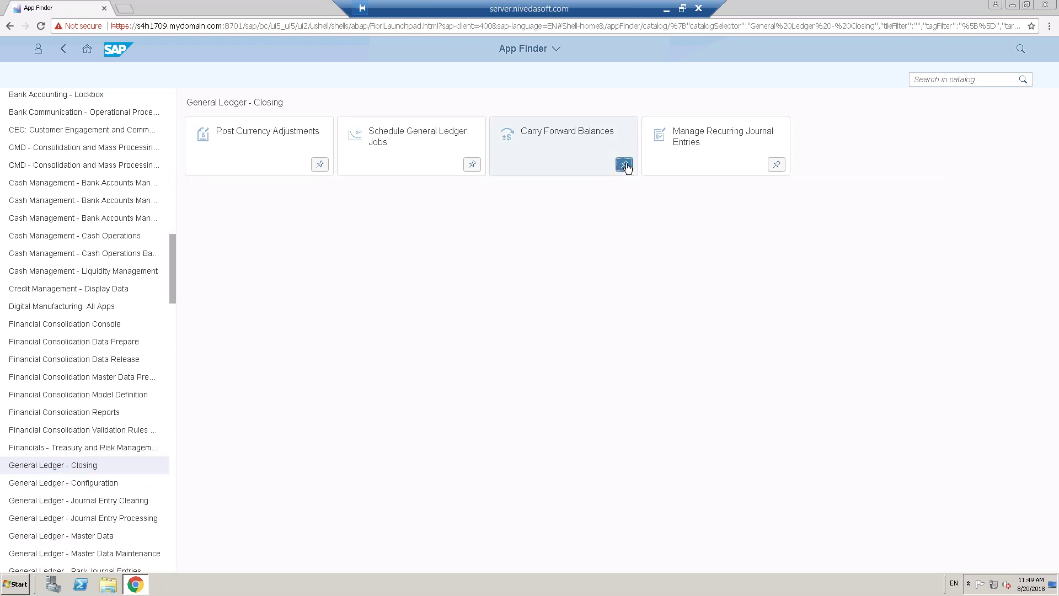
pyautogui.click(550, 222)
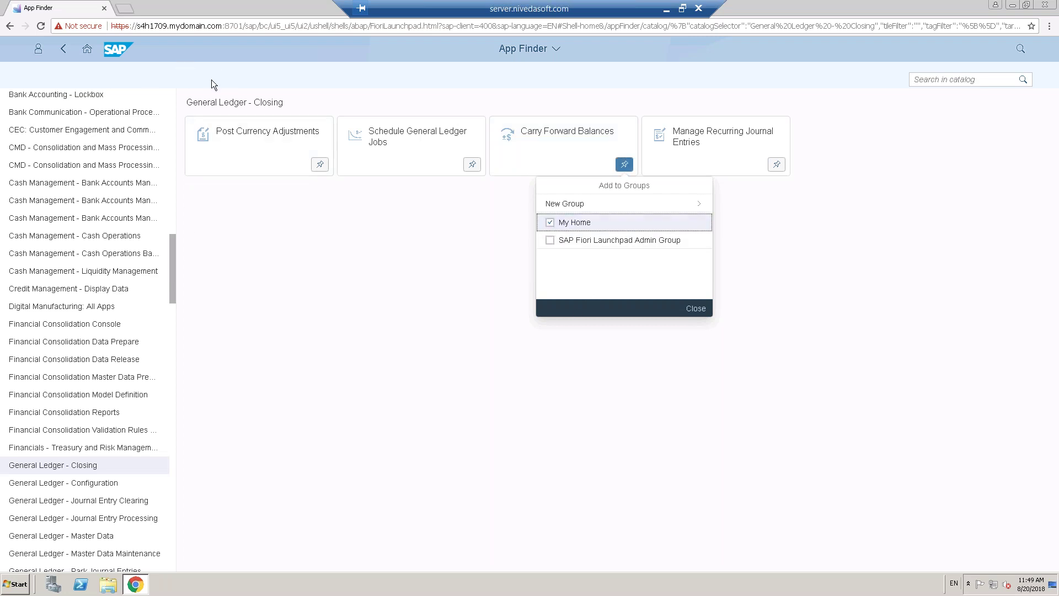
pyautogui.click(88, 52)
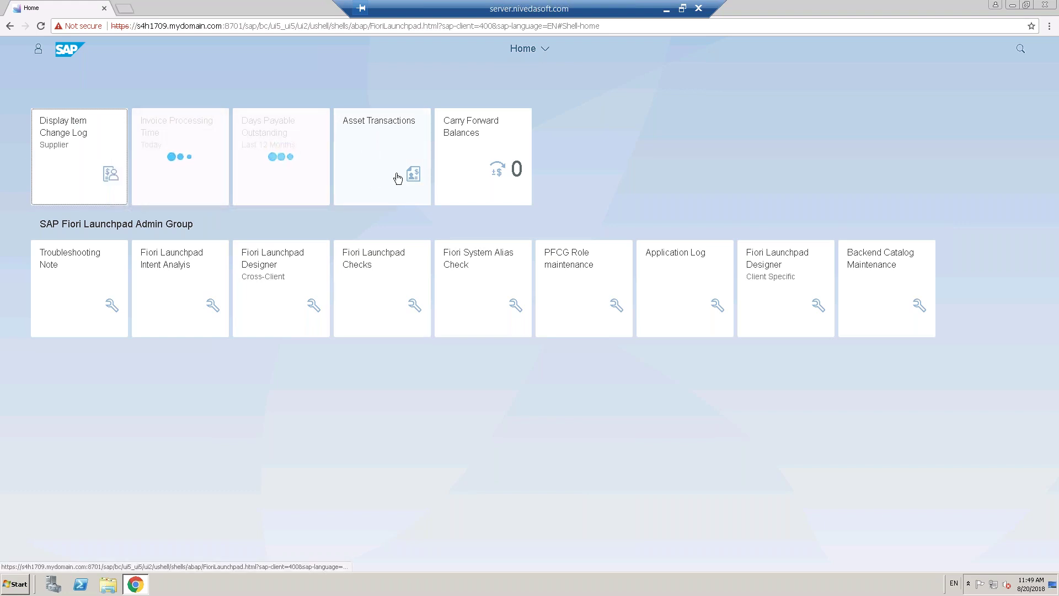
# - Put the home page into edit mode from the Me Area
pyautogui.click(39, 50)
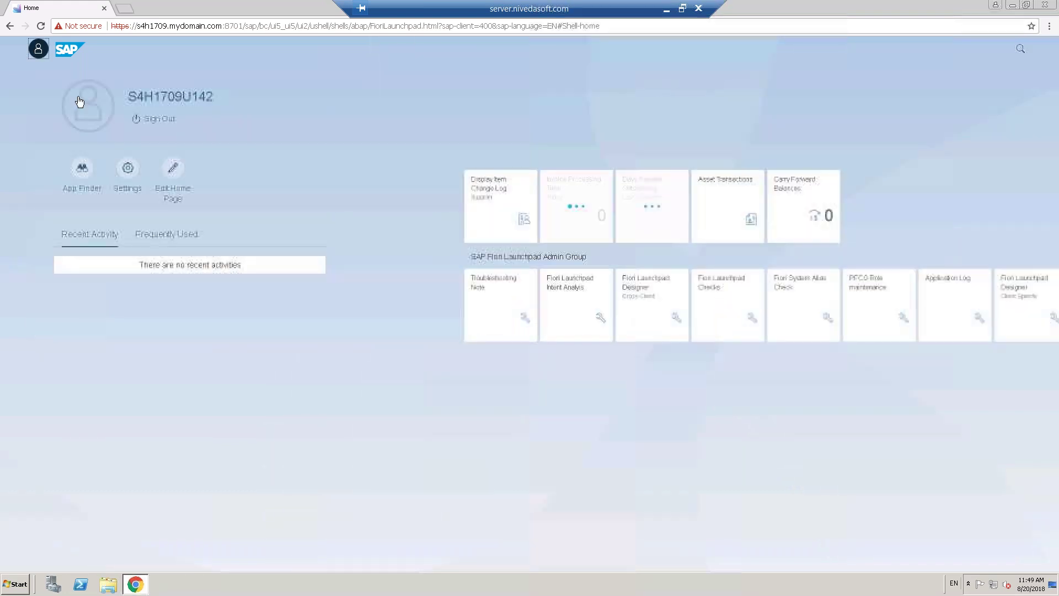
pyautogui.click(173, 171)
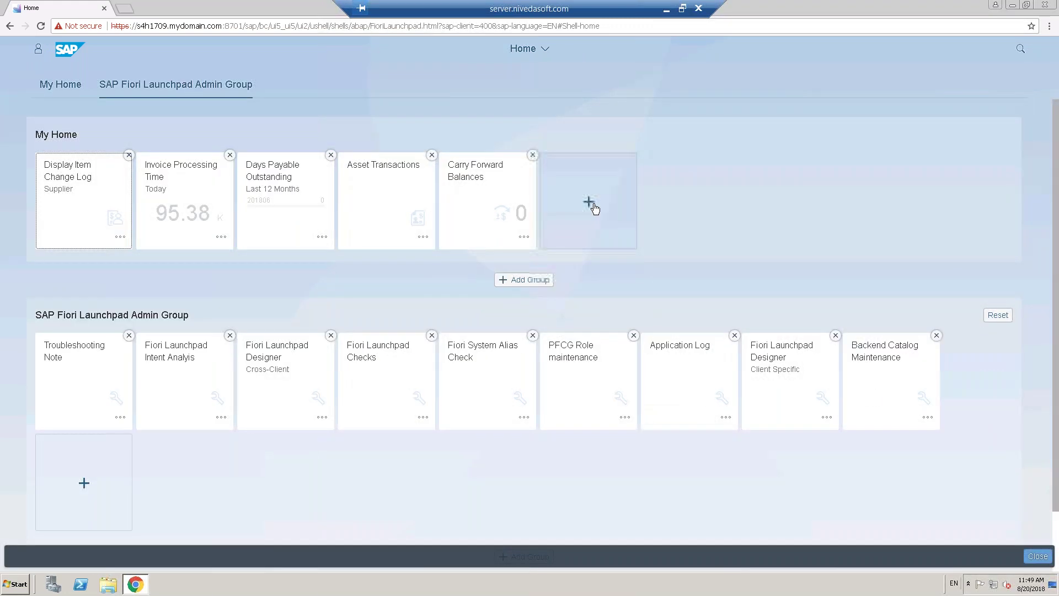
# - Create an 'Asset Accounting' group and move the Asset Transactions tile into it
pyautogui.click(535, 286)
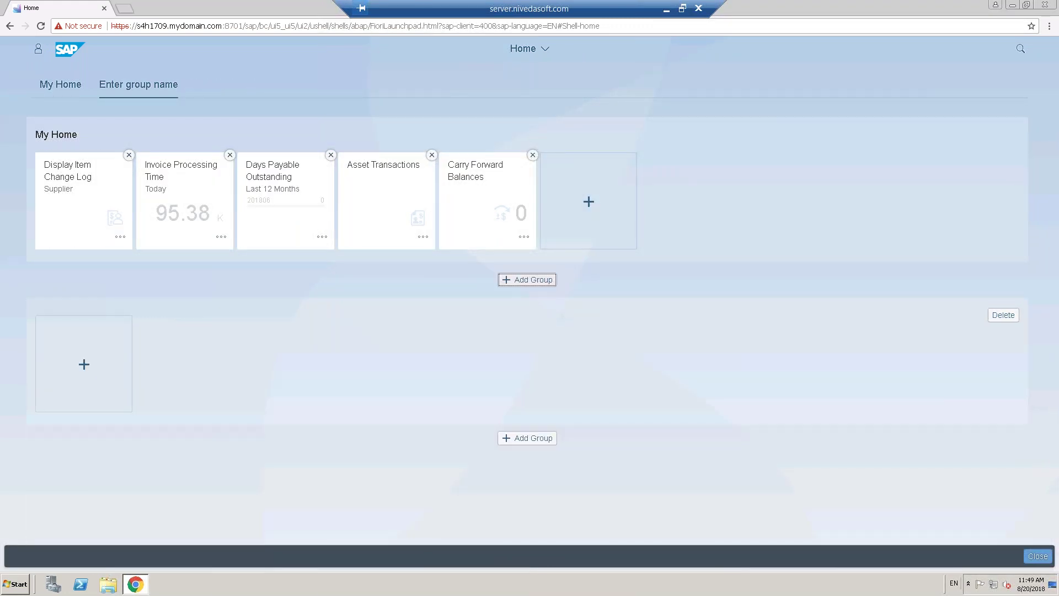
pyautogui.write('A')
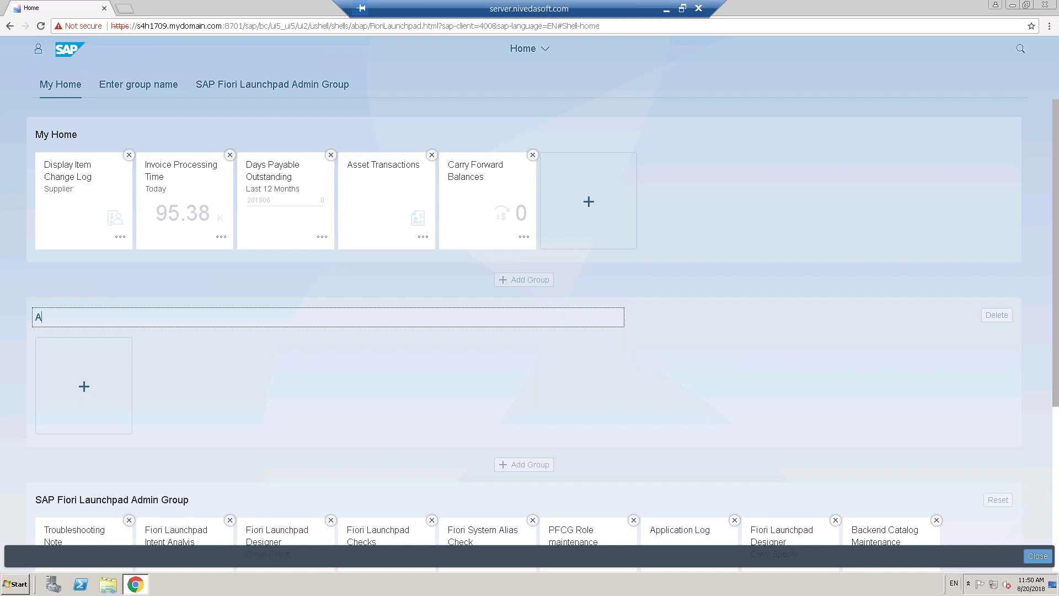
pyautogui.write('sset Accounting')
pyautogui.click(392, 223)
pyautogui.moveTo(391, 223); pyautogui.dragTo(94, 395)
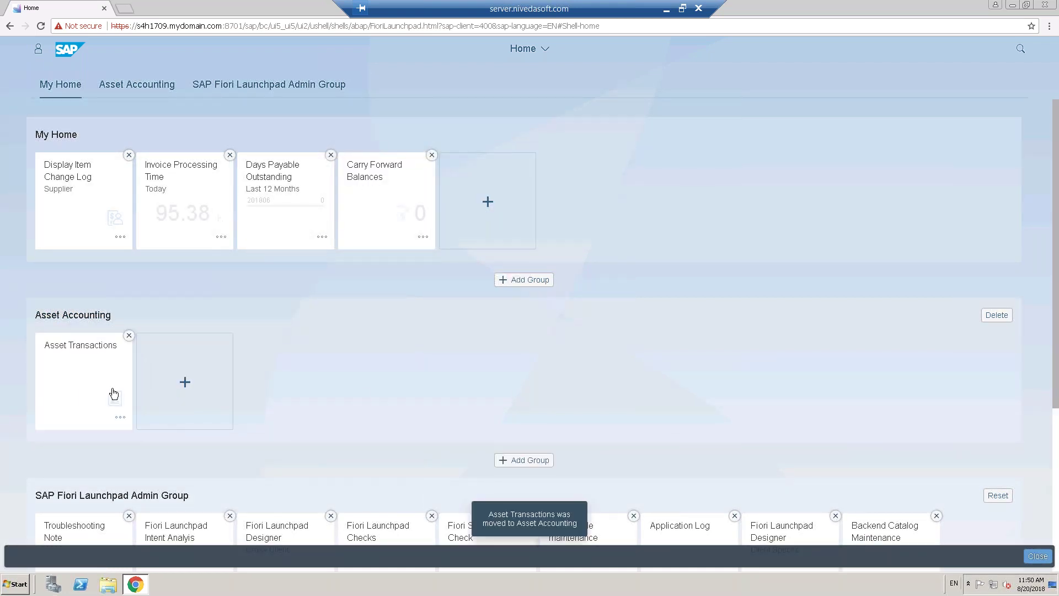
pyautogui.click(487, 204)
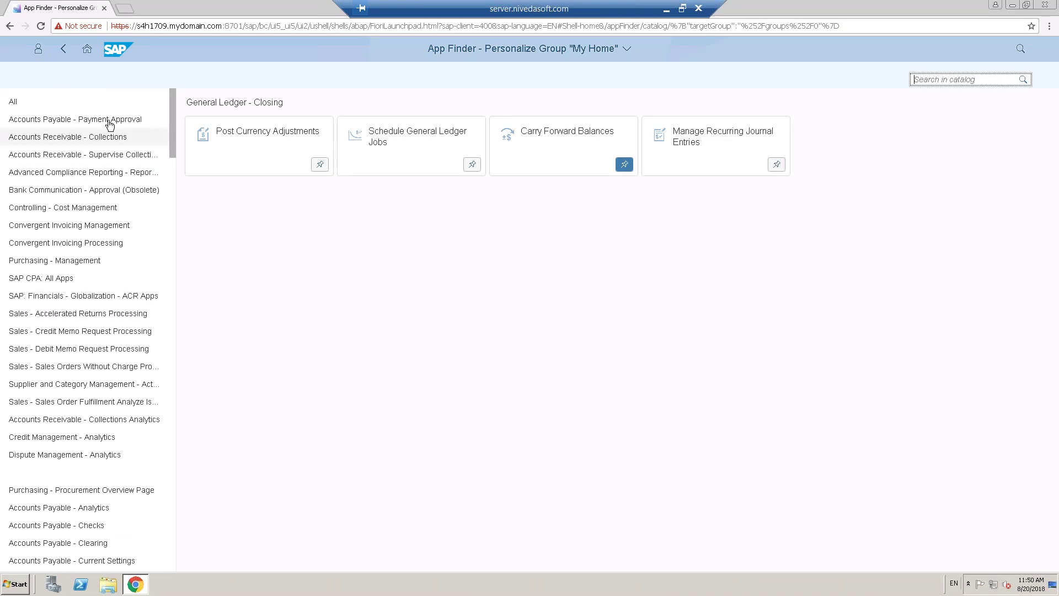
# - Pin Post Currency Adjustments to My Home and go back to the home page
pyautogui.click(320, 165)
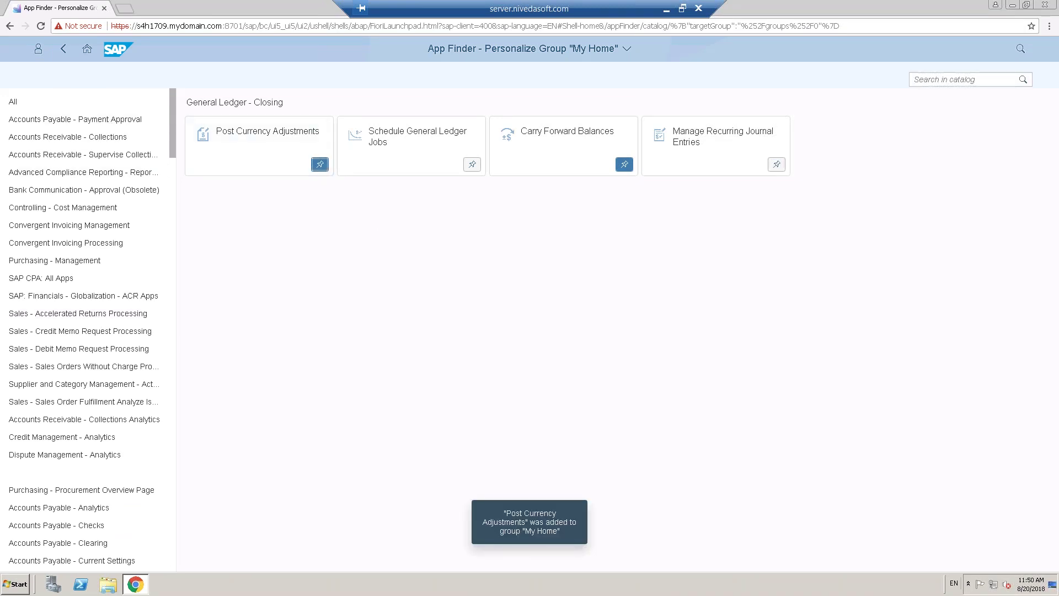
pyautogui.click(86, 48)
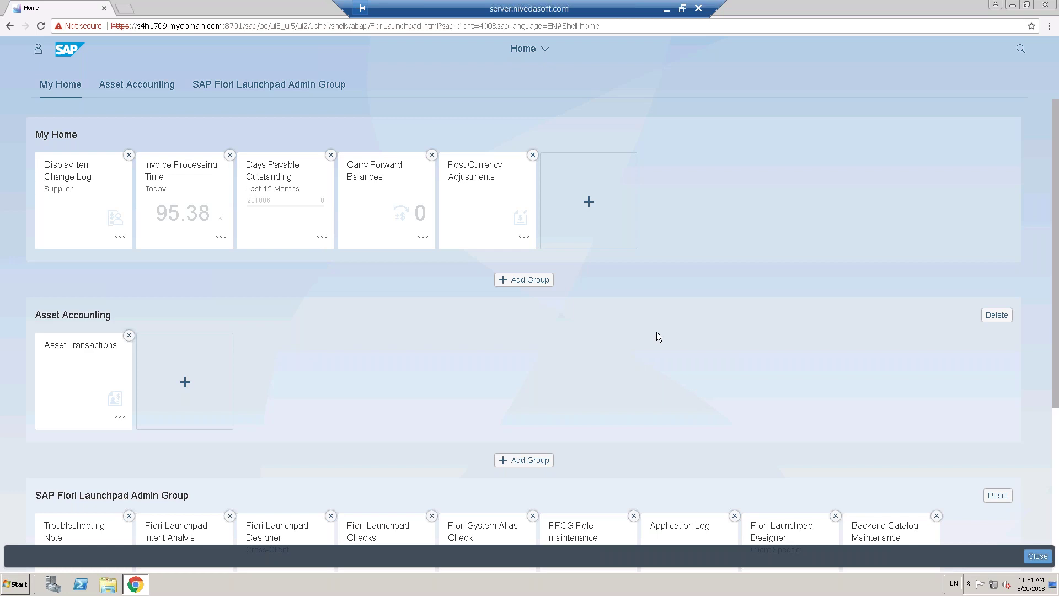
# - Reopen the App Finder on the Accounts Payable - Analytics catalog
pyautogui.click(37, 50)
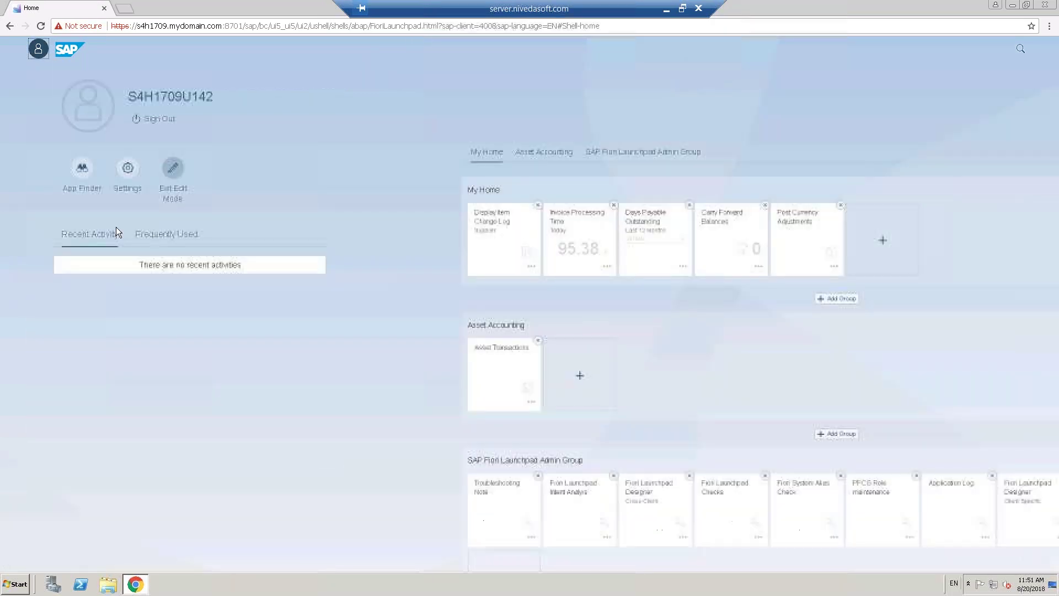
pyautogui.click(81, 170)
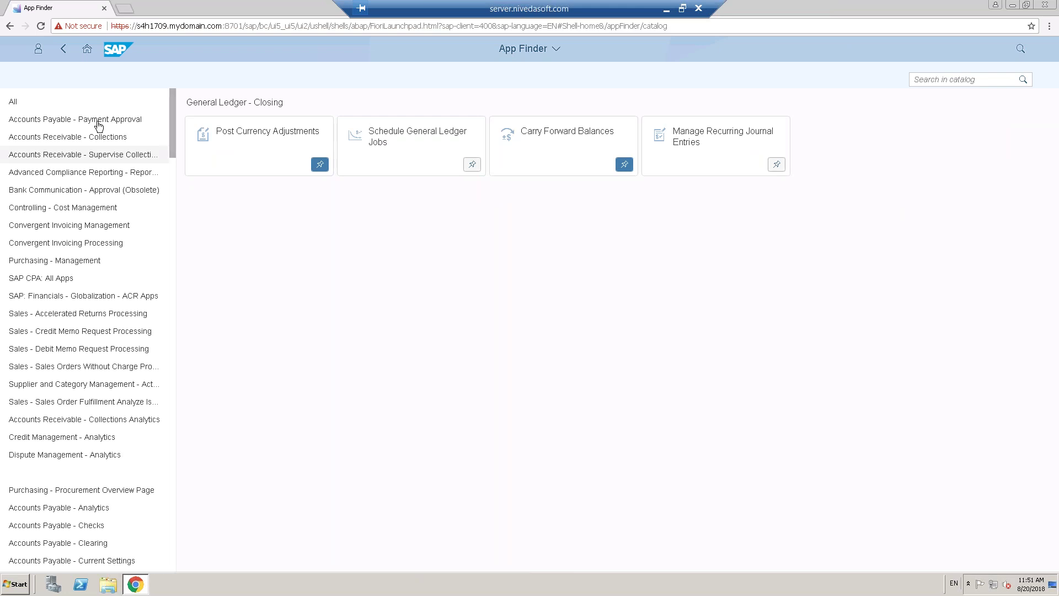
pyautogui.click(84, 513)
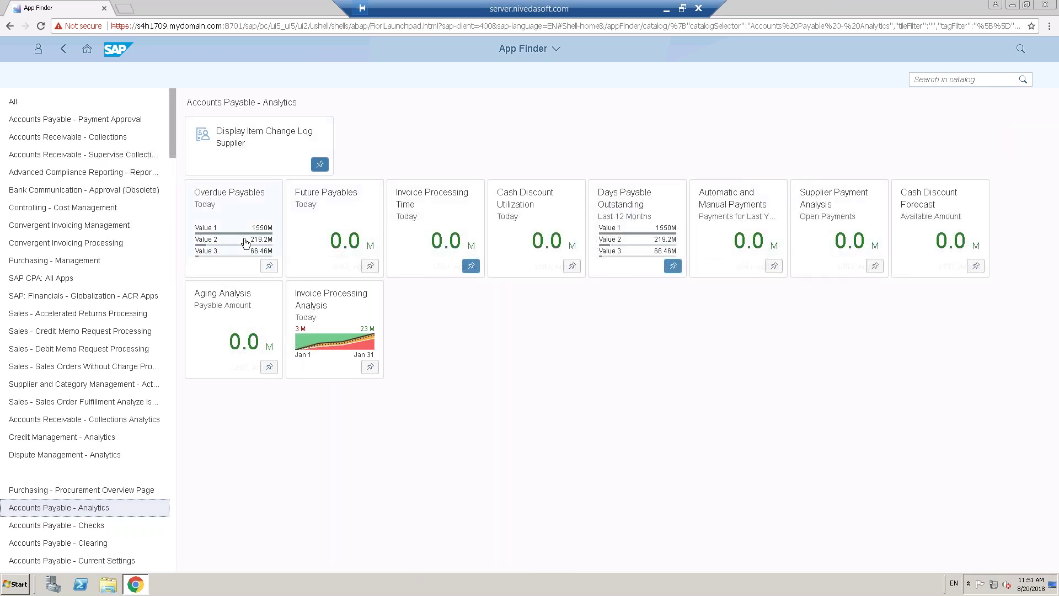
# - Launch the Invoice Processing Analysis app from its App Finder tile
pyautogui.click(334, 324)
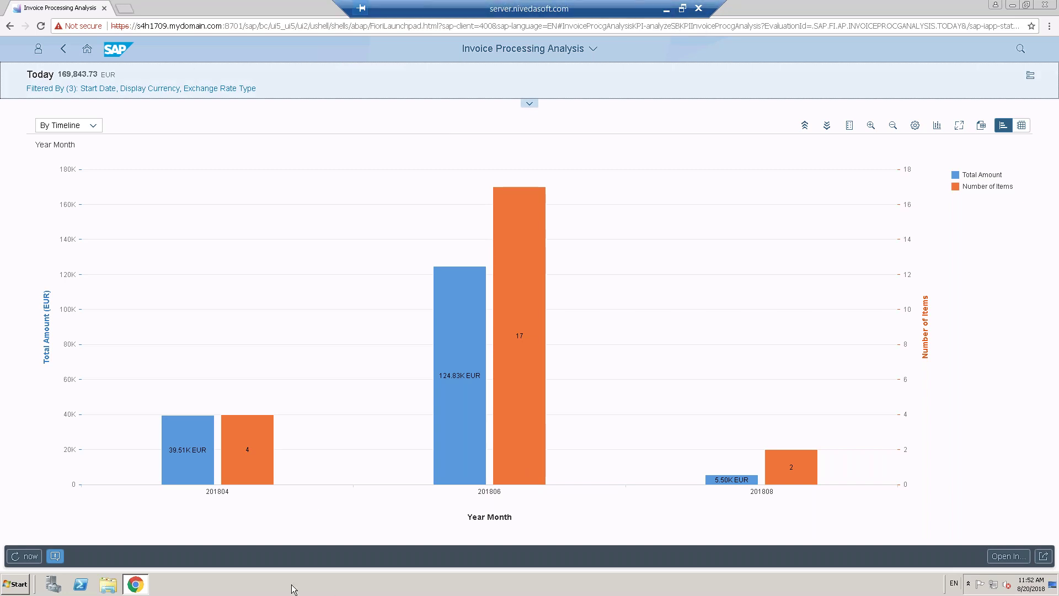
# - Log on to the S4HANA_1709 system from SAP Logon using the saved user name and the account password
pyautogui.click(135, 585)
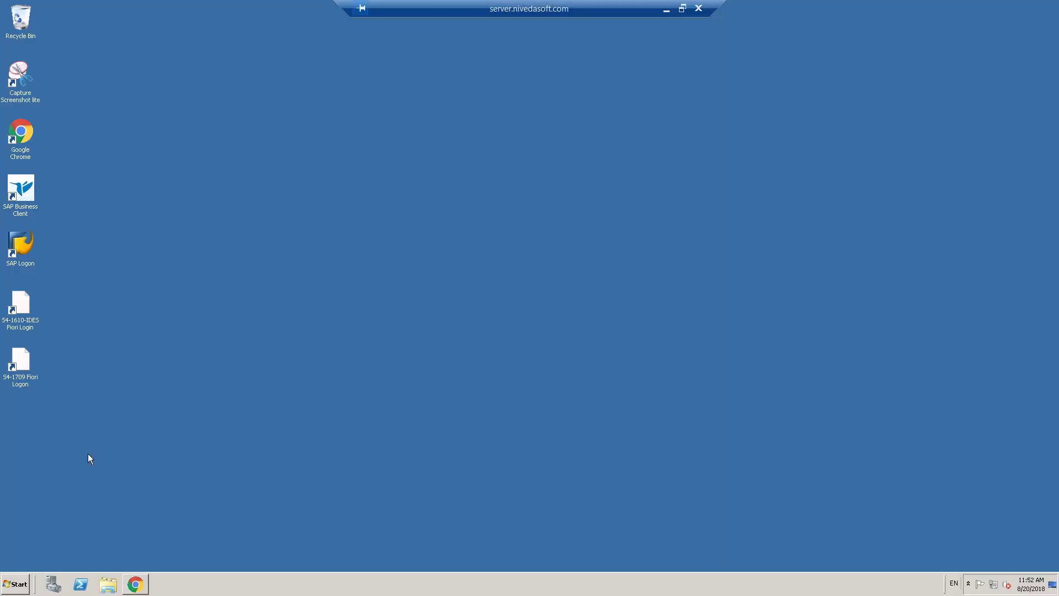
pyautogui.doubleClick(23, 246)
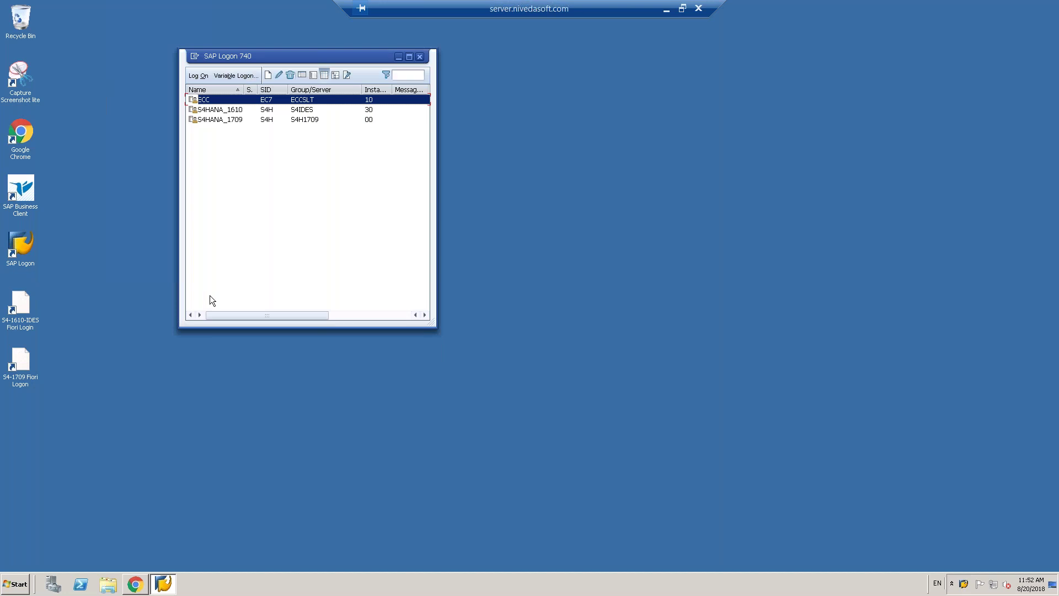
pyautogui.click(223, 119)
pyautogui.doubleClick(232, 118)
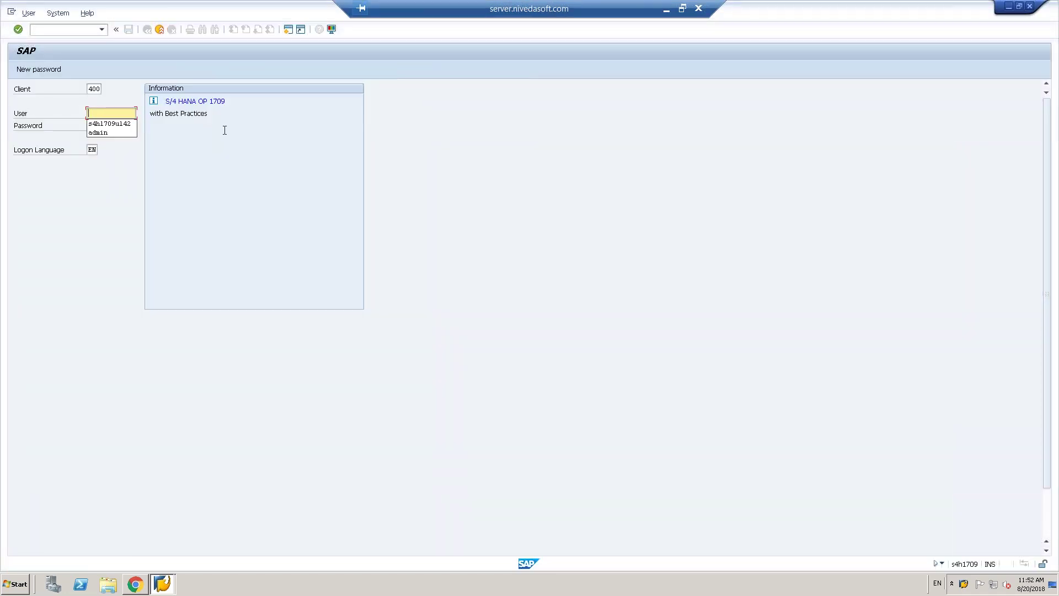
pyautogui.press('Down')
pyautogui.press('Tab')
pyautogui.write('*************')
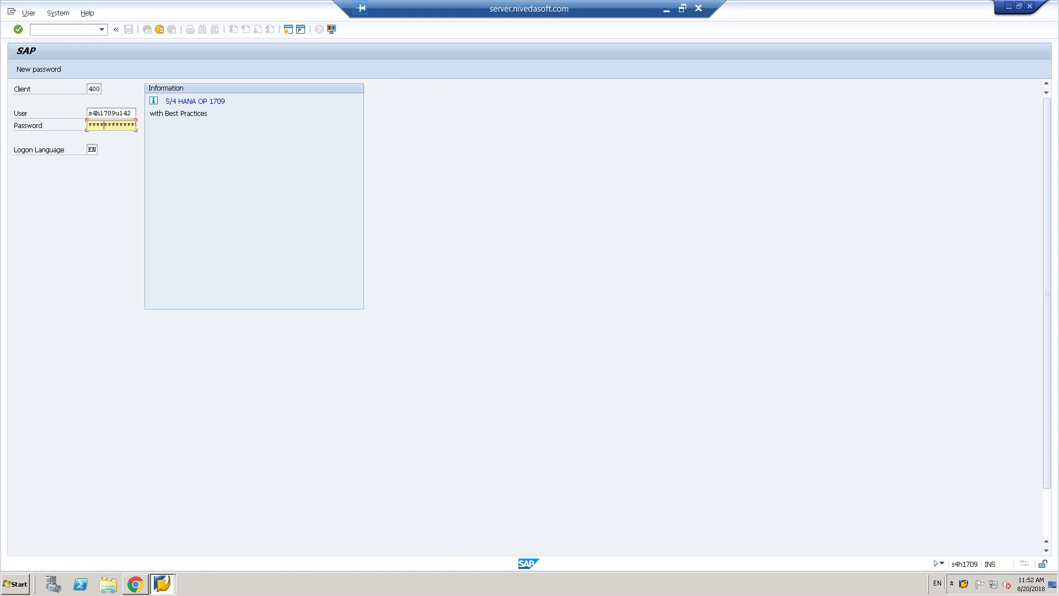
pyautogui.press('Return')
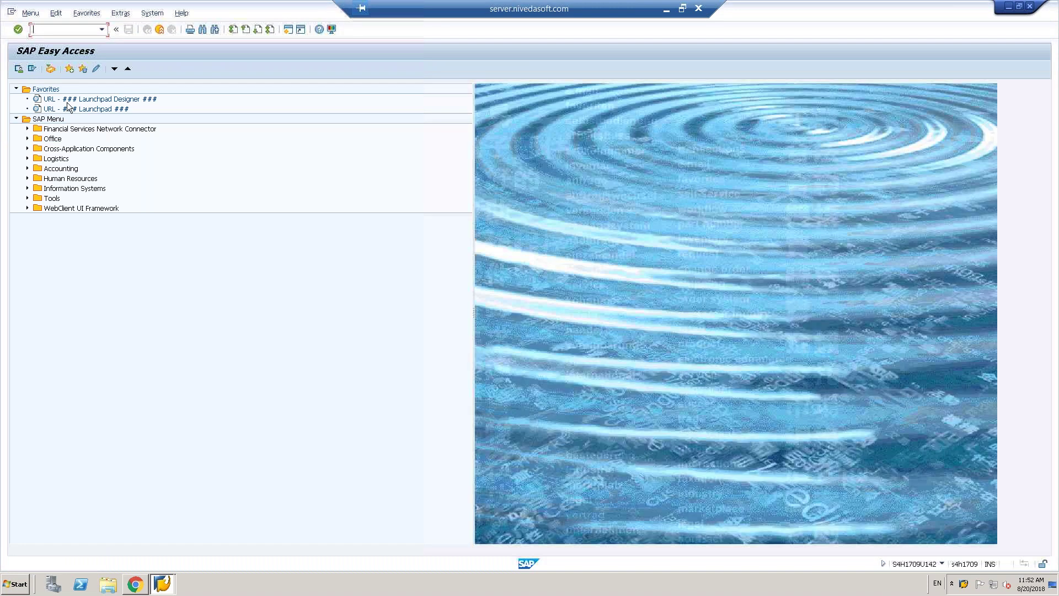
# - Run transaction SPRO to reach the Customizing: Execute Project screen
pyautogui.write('spro')
pyautogui.press('Return')
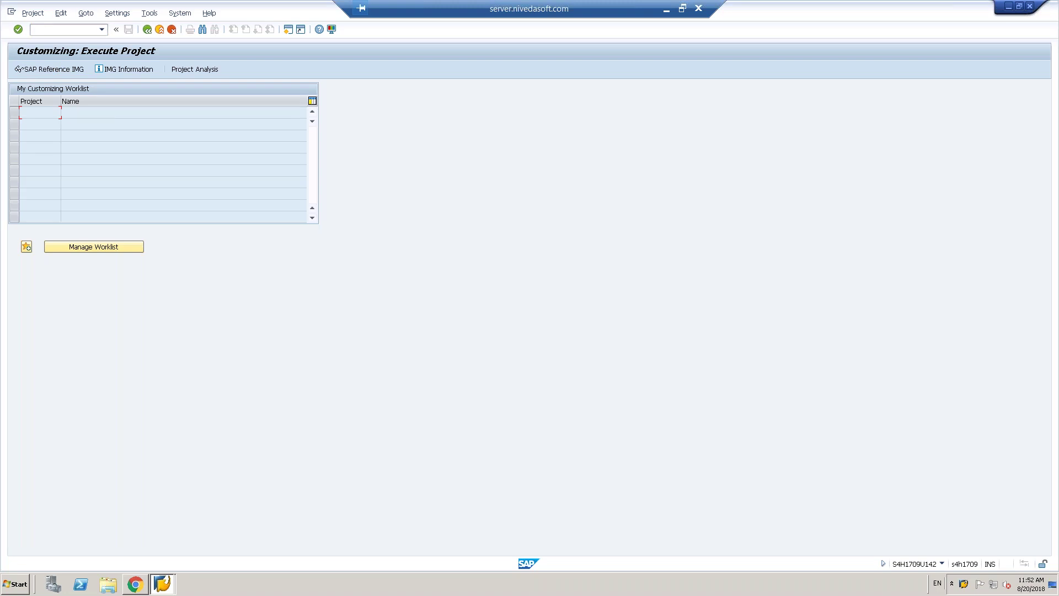
pyautogui.hotkey('alt', 'Tab')
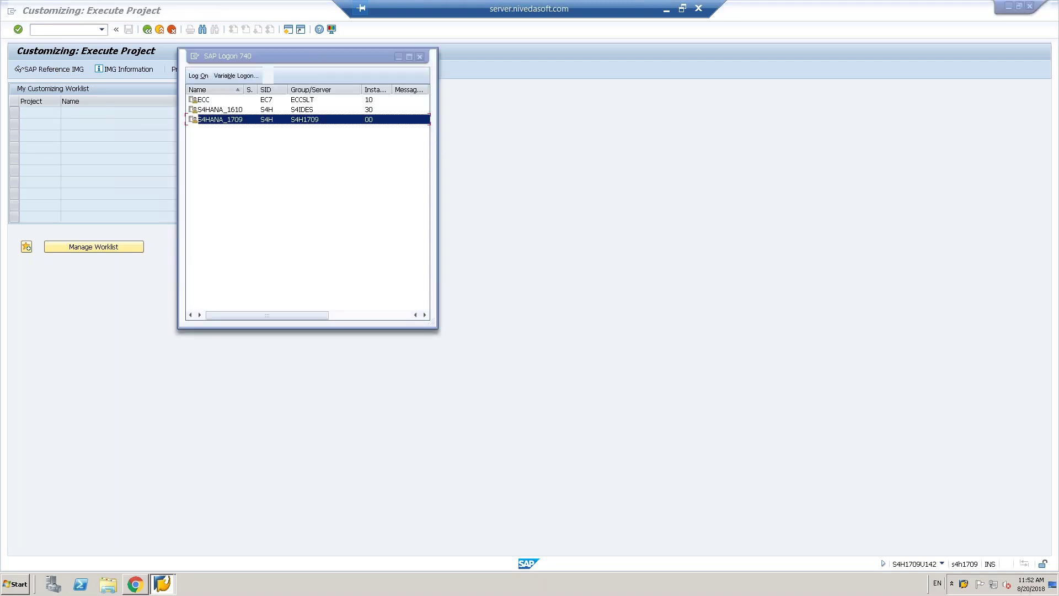
pyautogui.hotkey('alt', 'Tab')
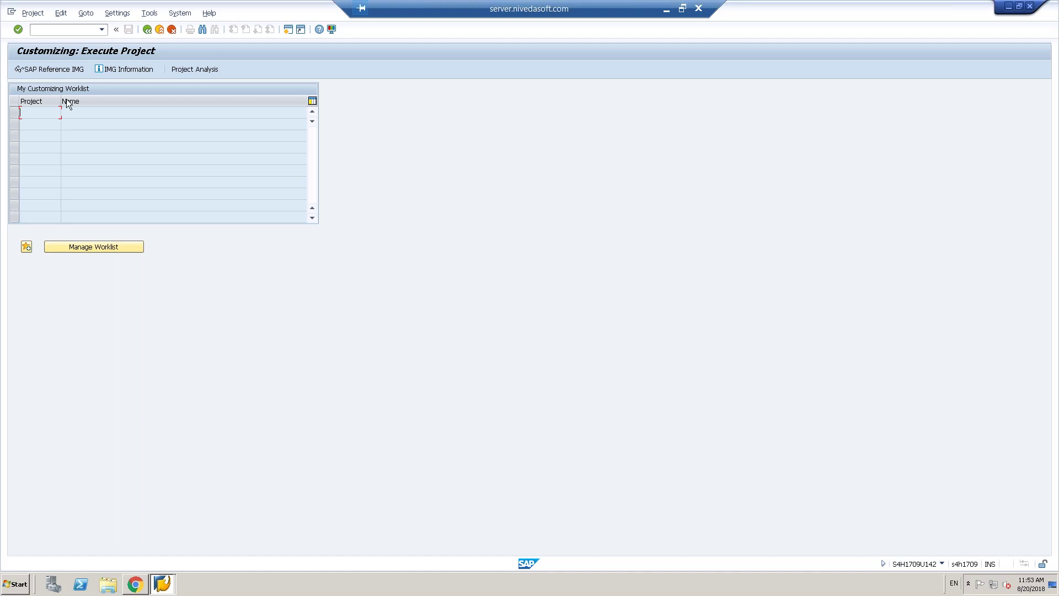
# - In the SAP Reference IMG, expand Enterprise Structure and its Definition node
pyautogui.click(67, 69)
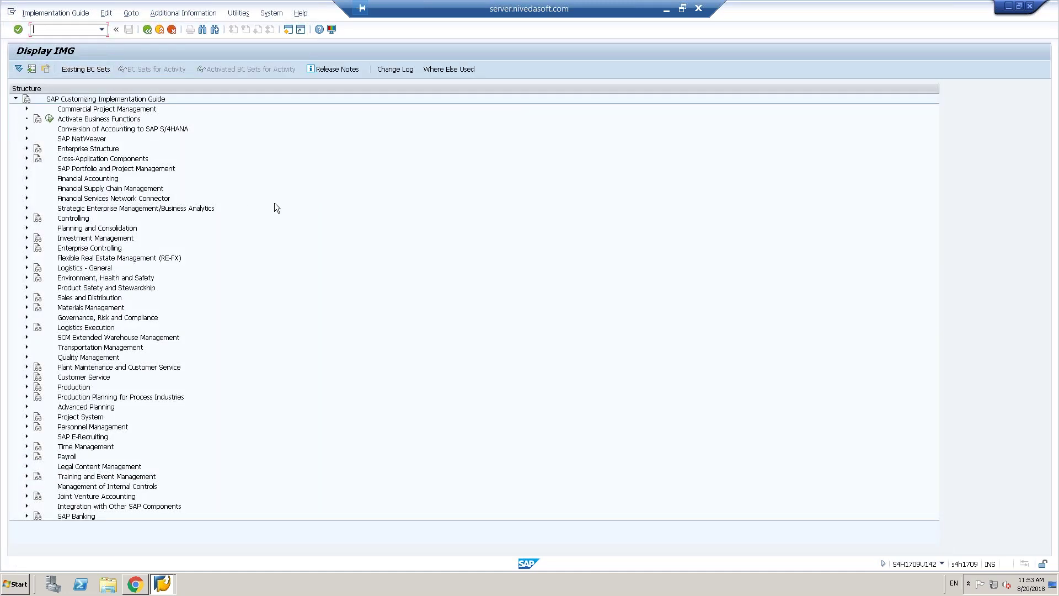
pyautogui.click(27, 147)
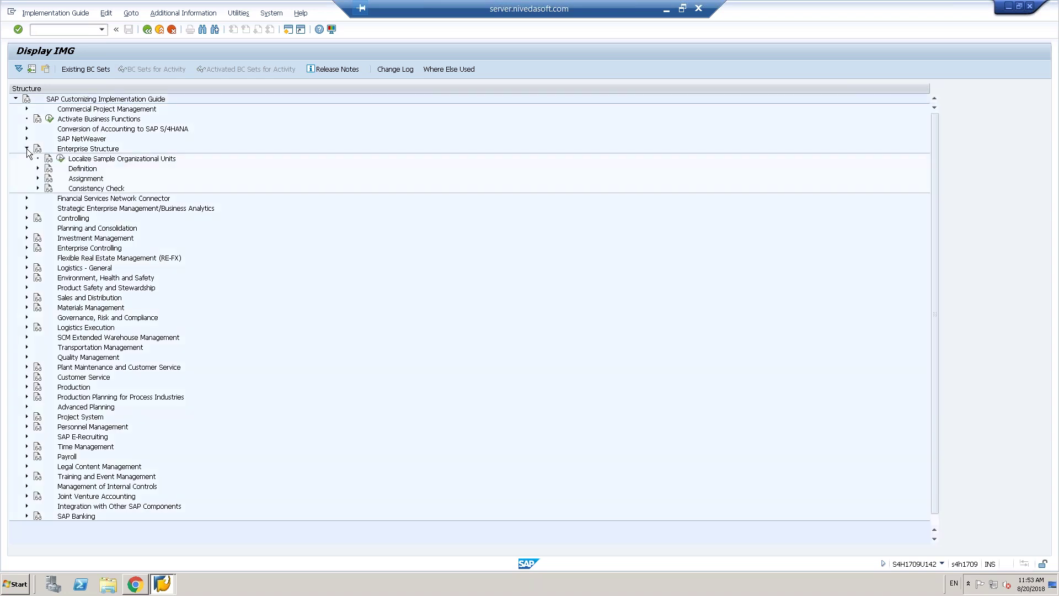
pyautogui.click(37, 169)
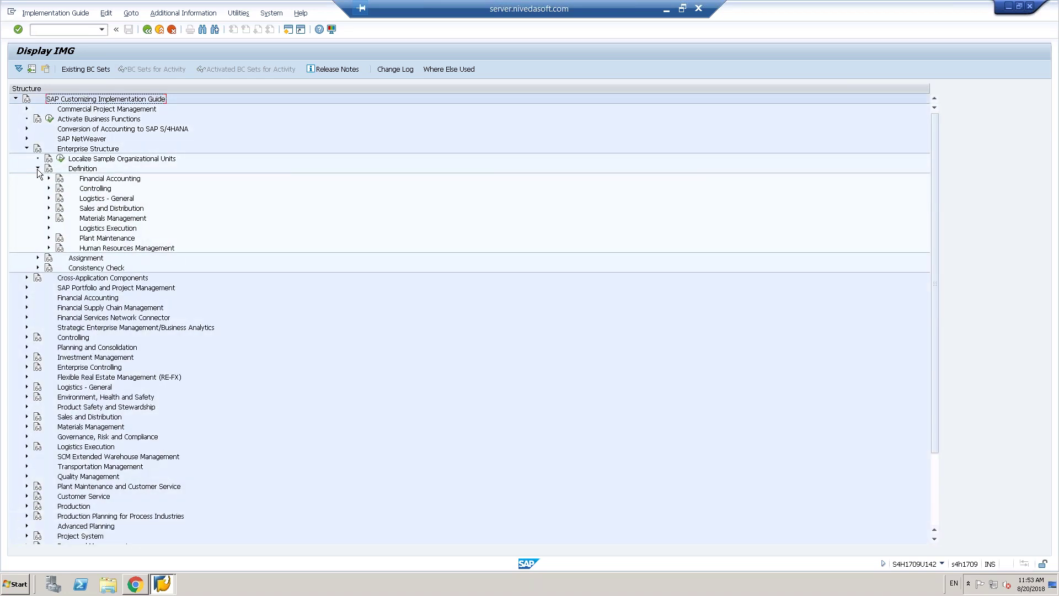
# - Minimize the remote SAP session and show the S4H Training folder in File Explorer
pyautogui.click(668, 11)
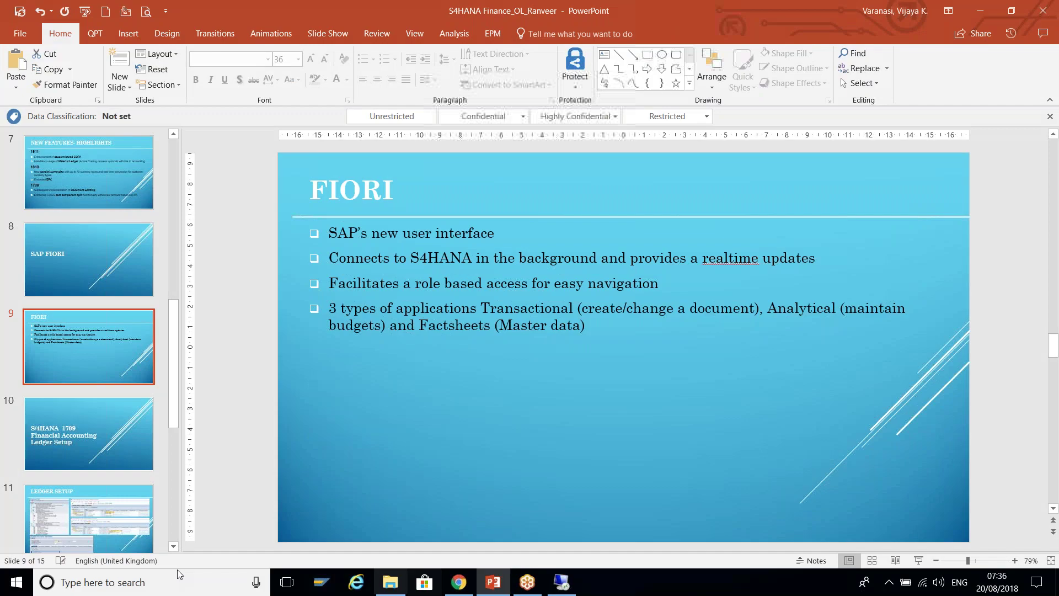
pyautogui.click(390, 582)
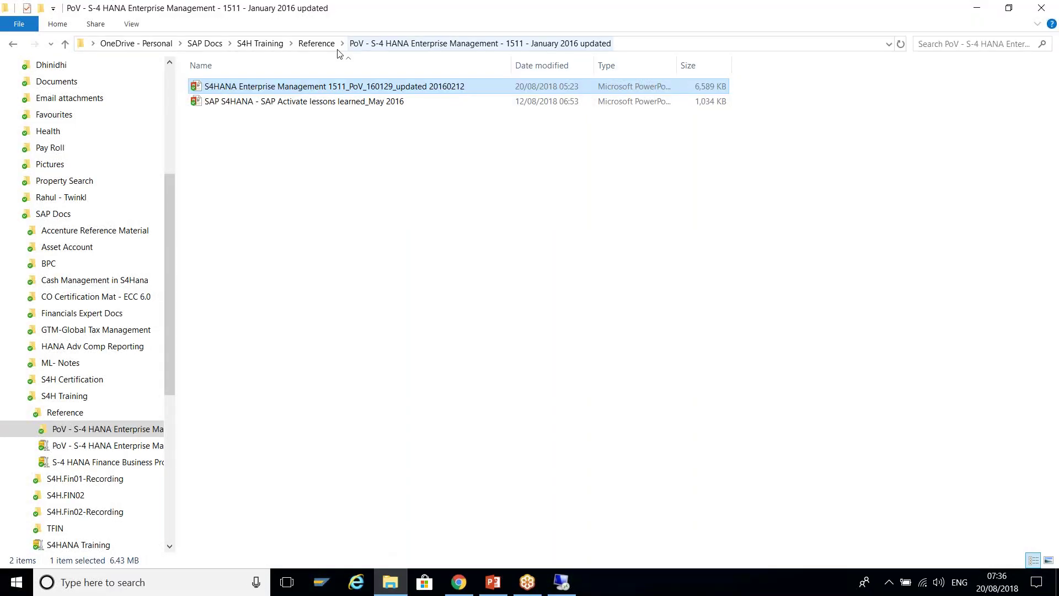
pyautogui.click(254, 43)
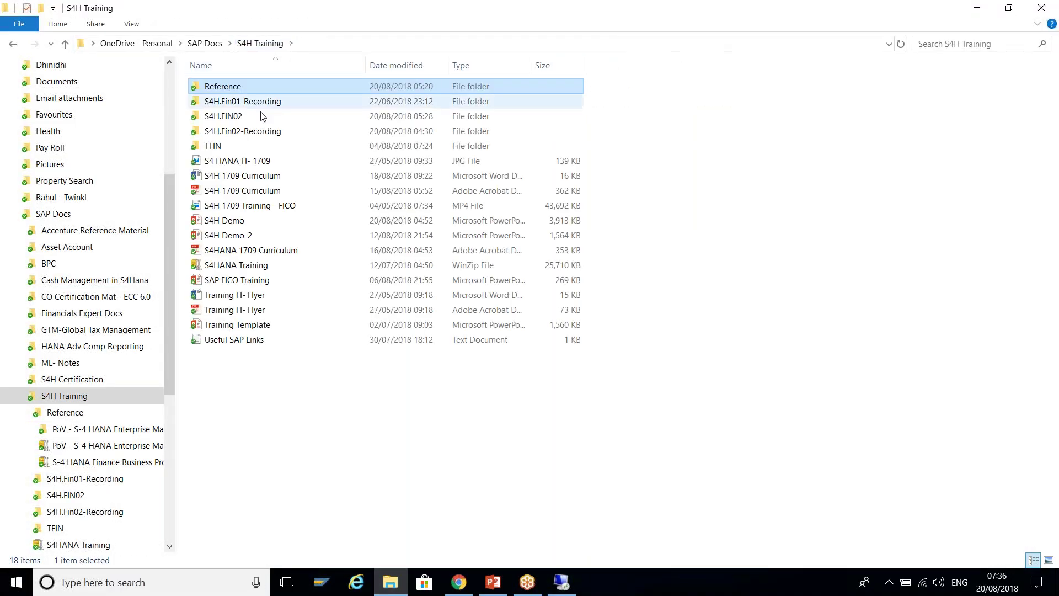
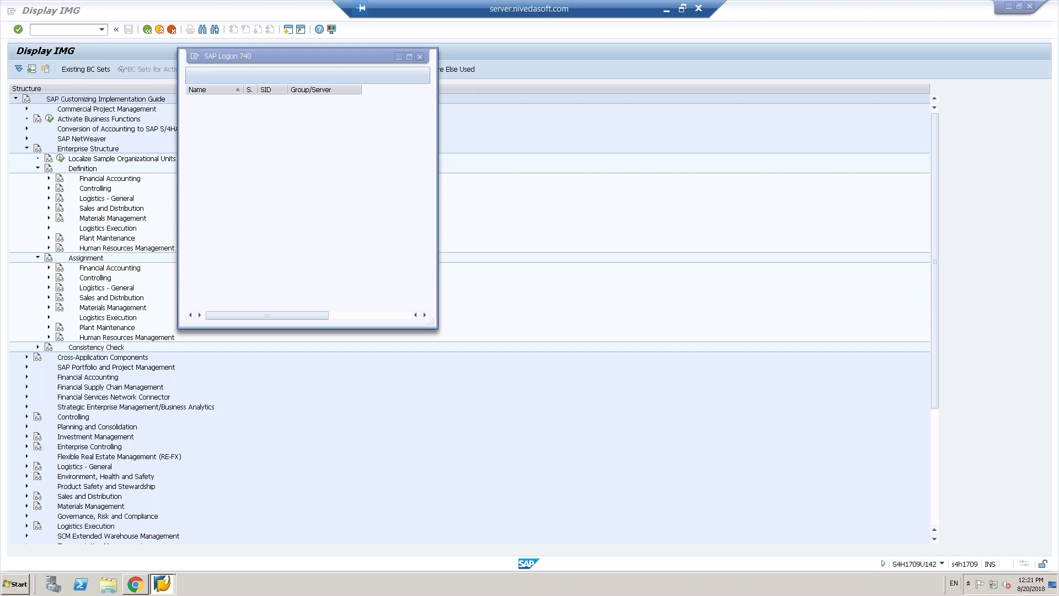
# - Bring the implementation guide forward, leave full screen, and switch between the slides and SAP
pyautogui.click(631, 88)
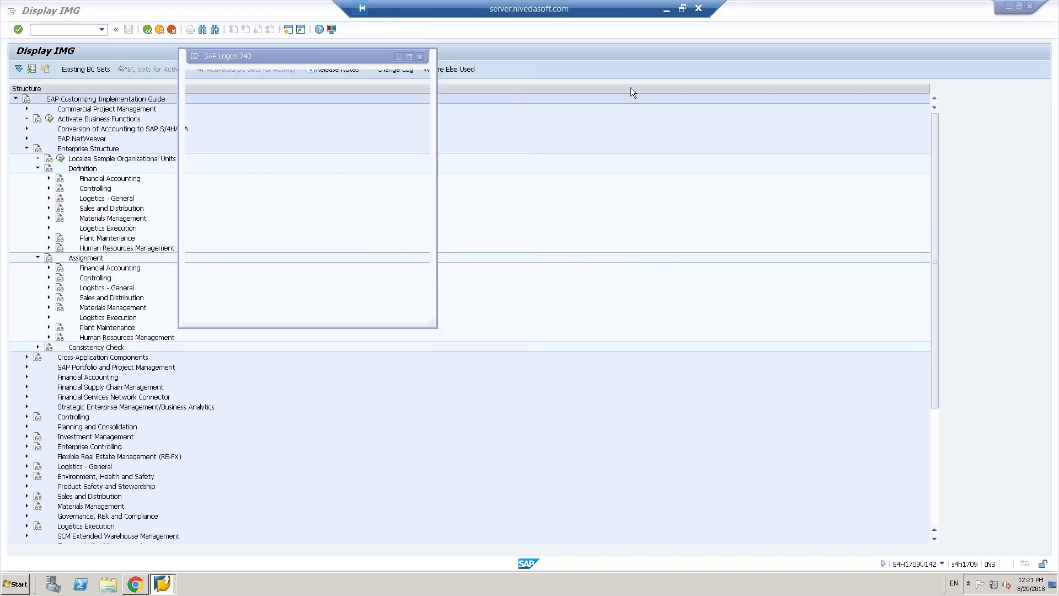
pyautogui.click(682, 8)
pyautogui.hotkey('alt', 'Tab')
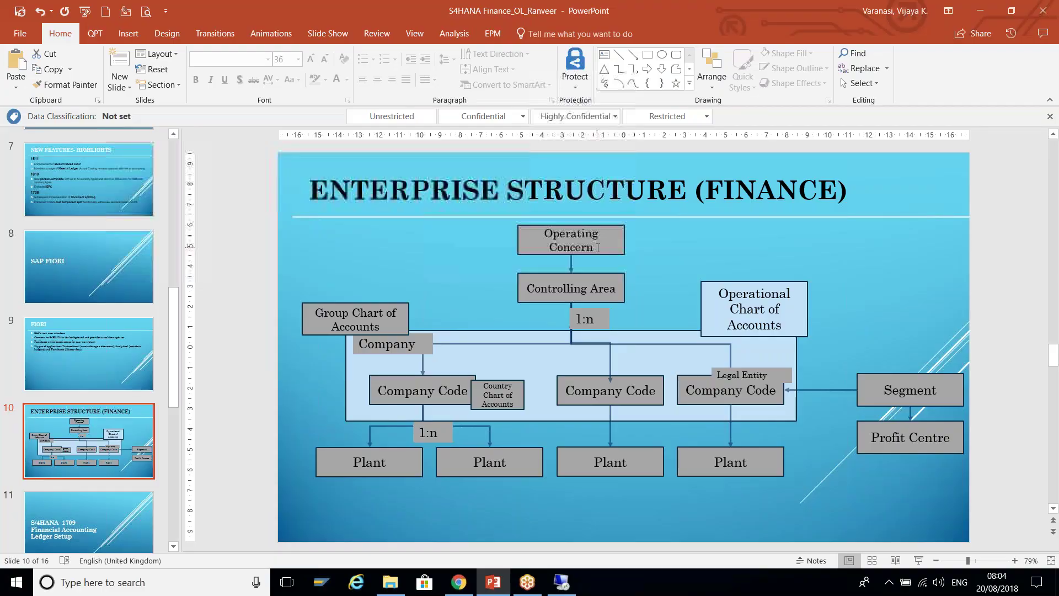
pyautogui.hotkey('alt', 'Tab')
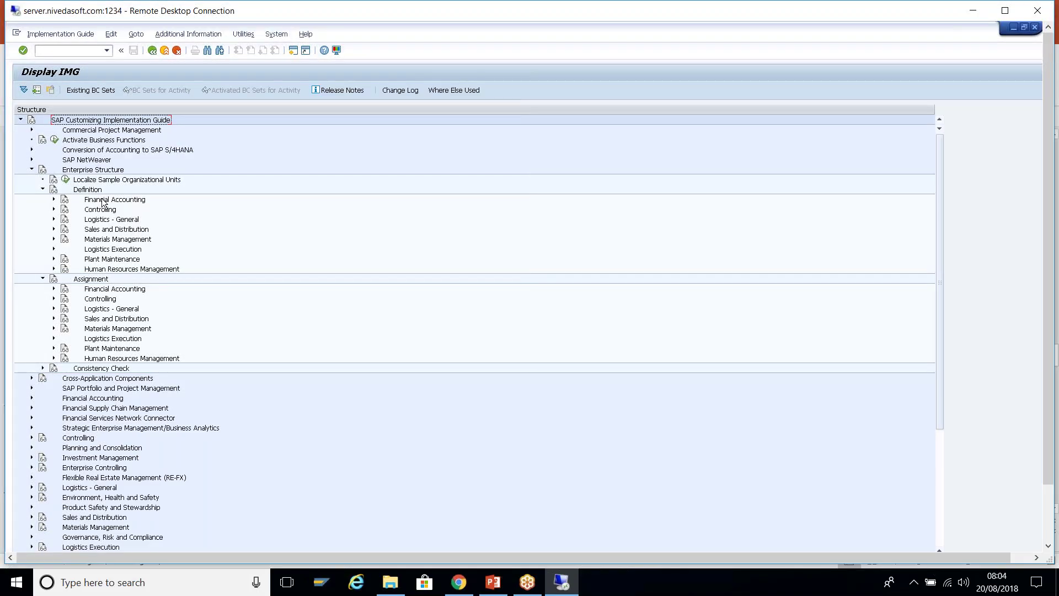
# - Under Controlling, create operating concern T009 named 'Training 009'
pyautogui.click(54, 210)
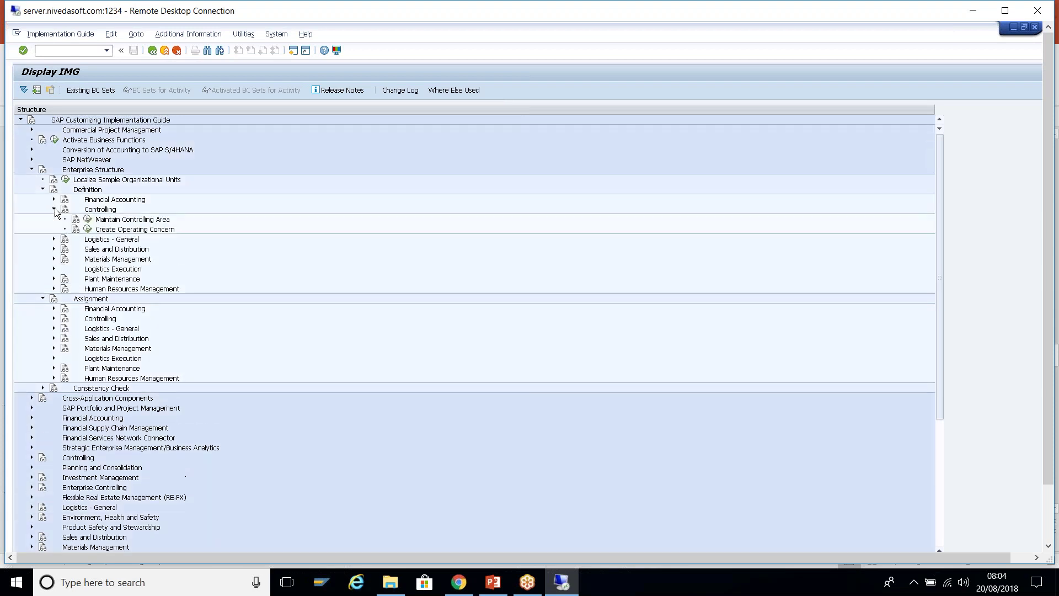
pyautogui.click(87, 230)
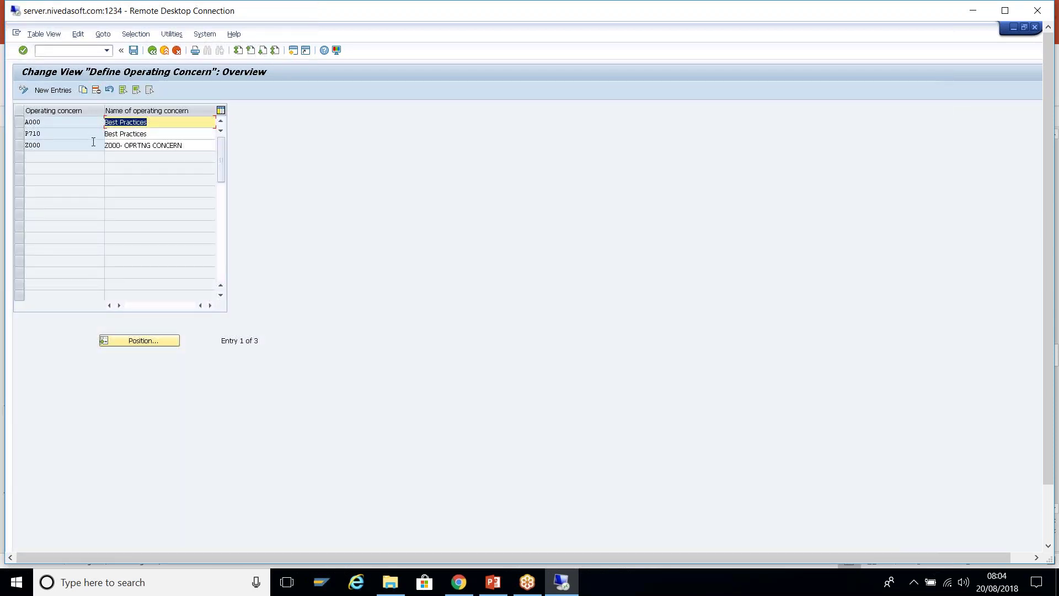
pyautogui.click(55, 90)
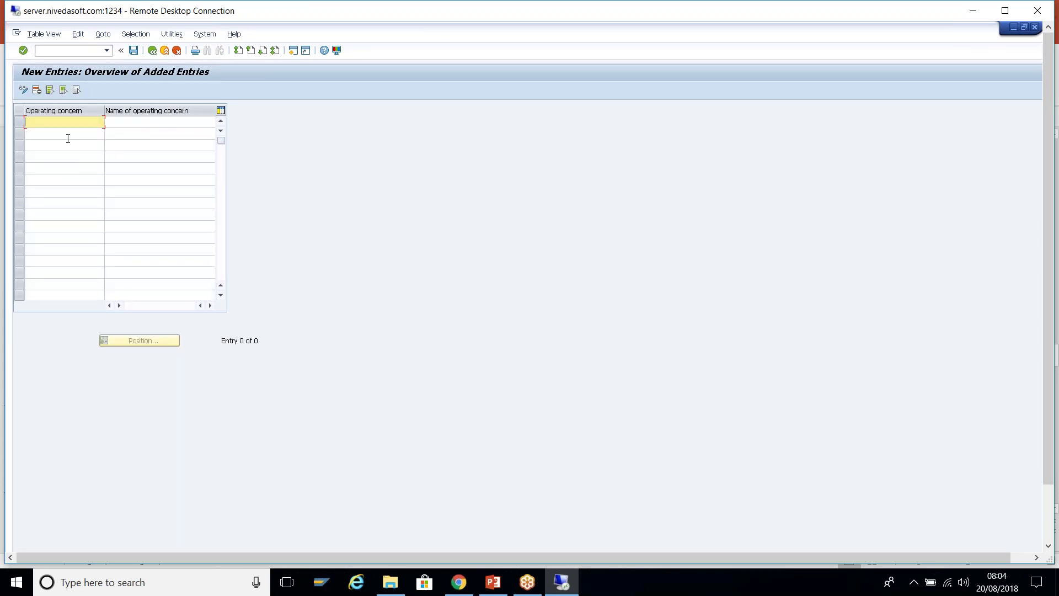
pyautogui.write('T009')
pyautogui.press('Tab')
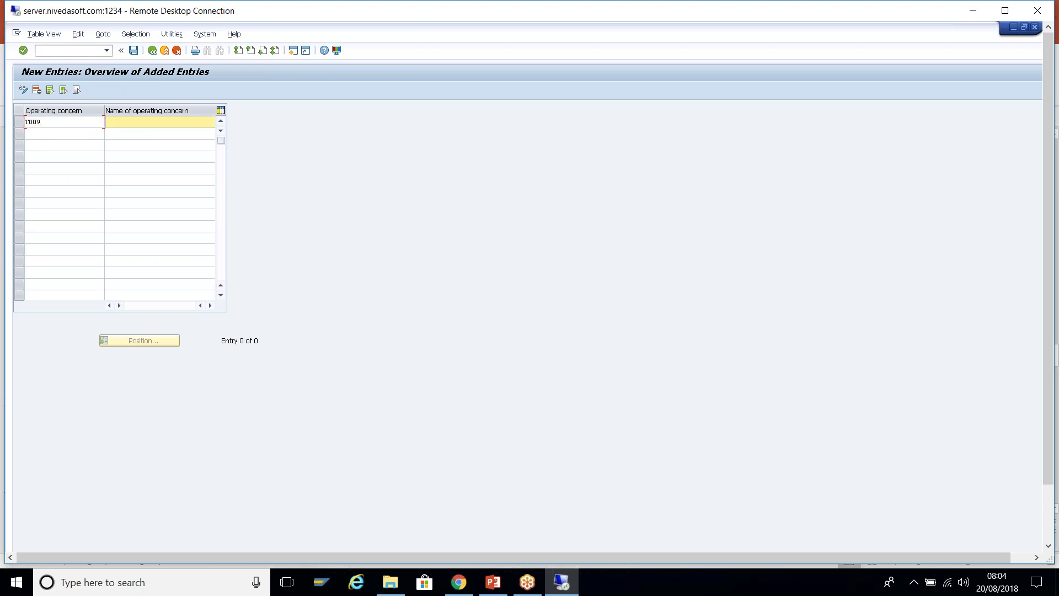
pyautogui.write('T')
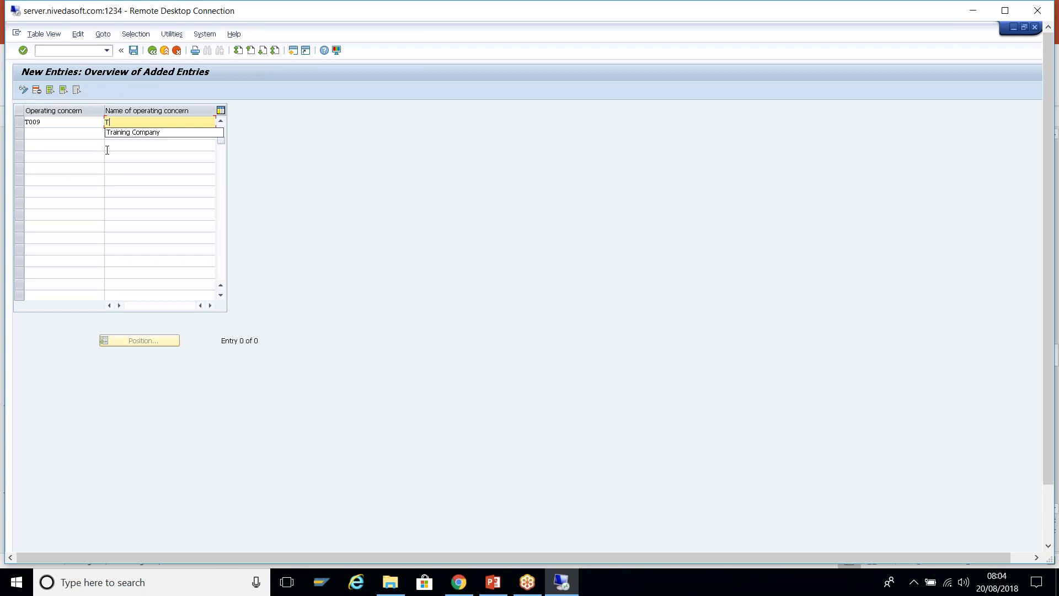
pyautogui.write('raining 009')
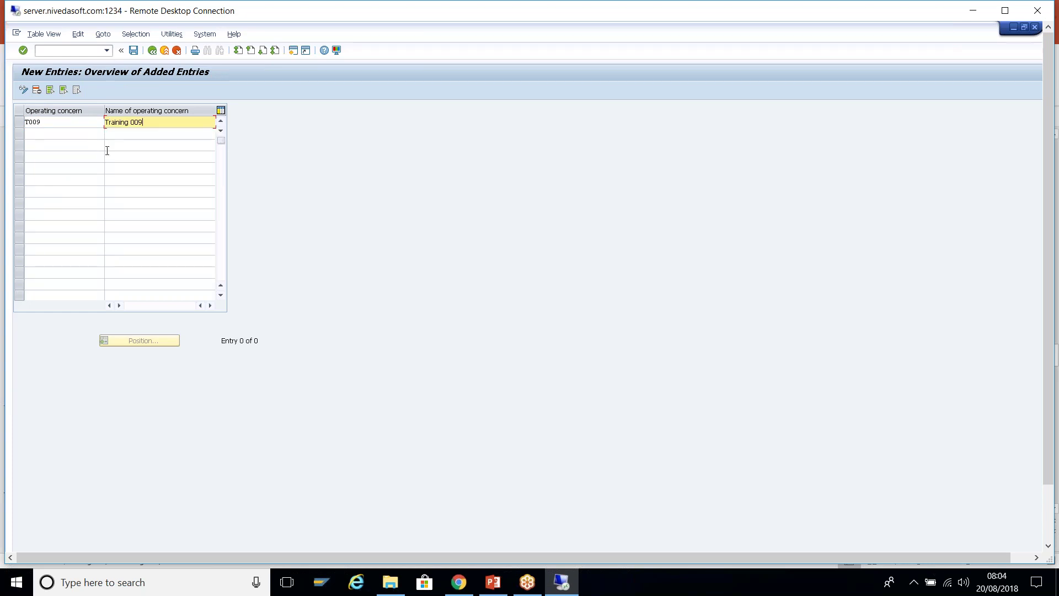
pyautogui.press('Return')
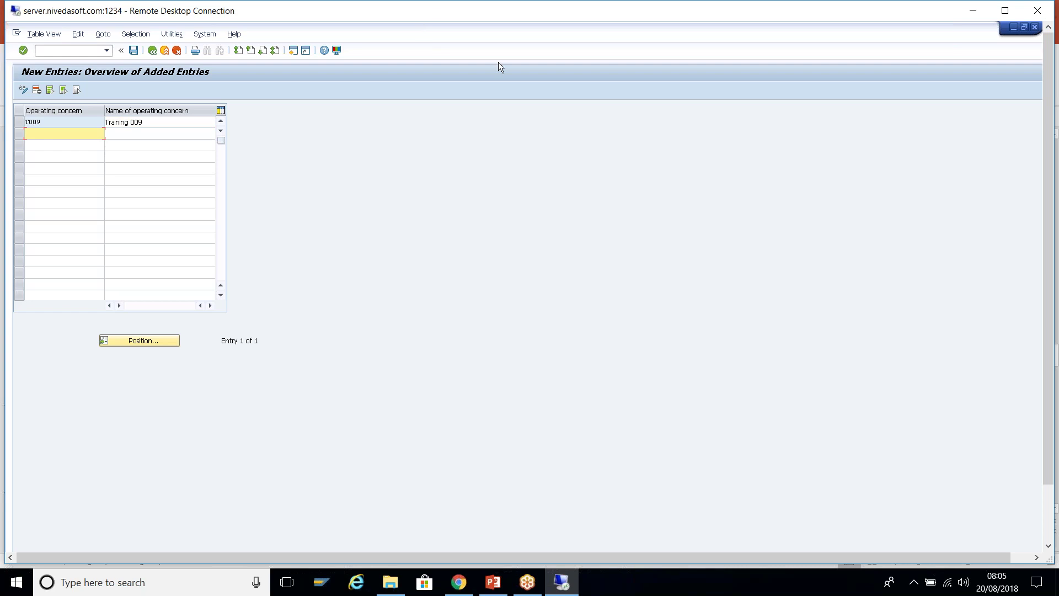
pyautogui.doubleClick(585, 13)
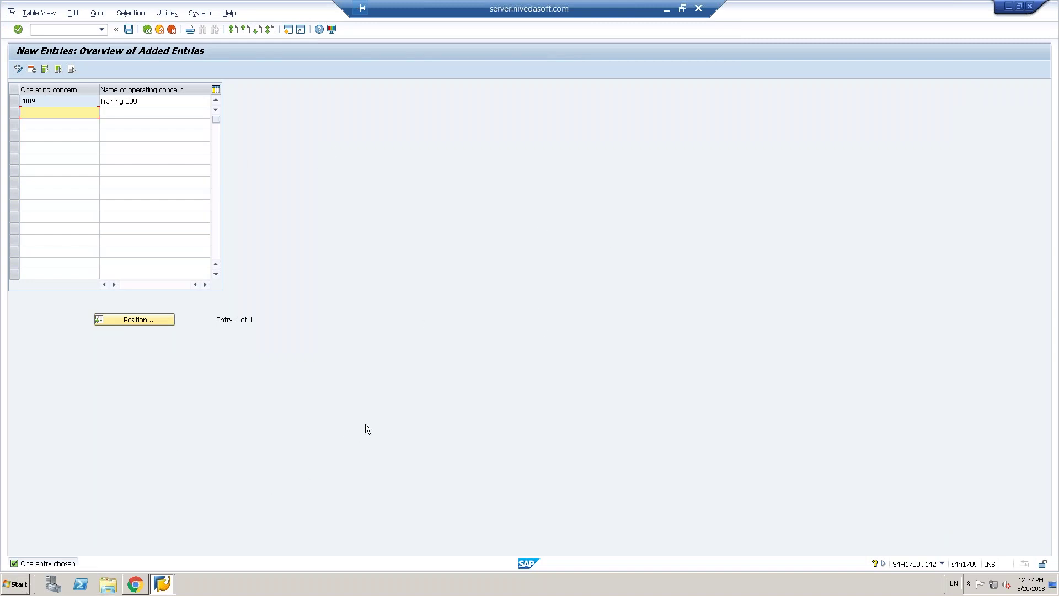
pyautogui.press('super+d')
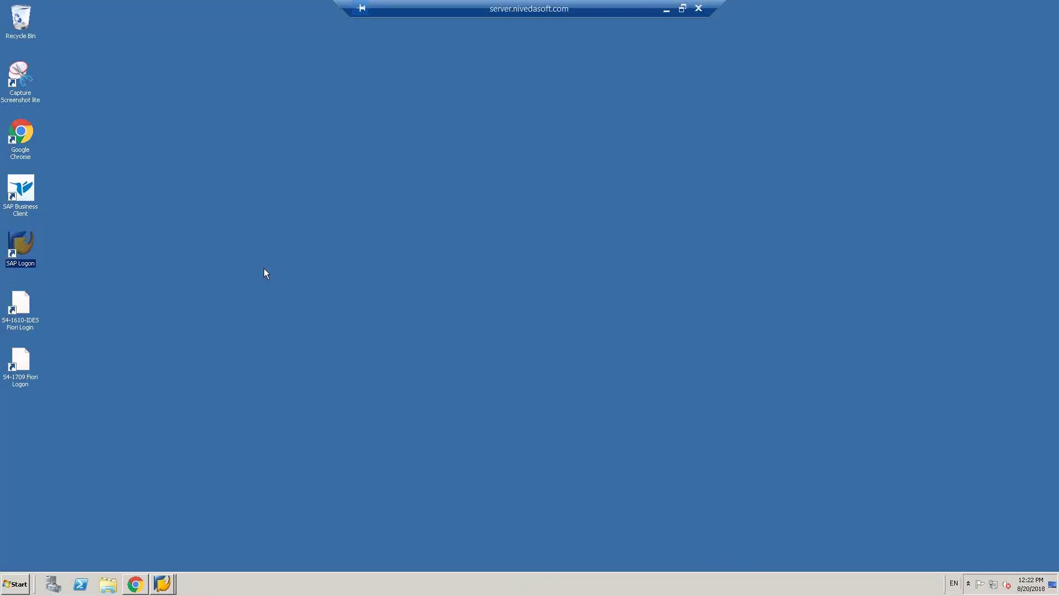
pyautogui.rightClick(265, 272)
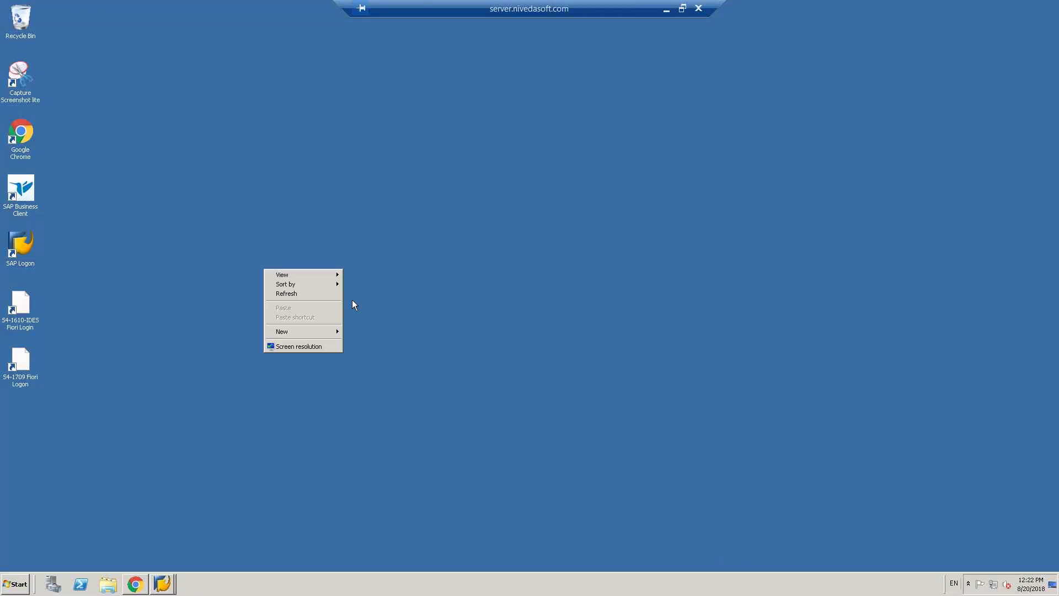
pyautogui.click(315, 346)
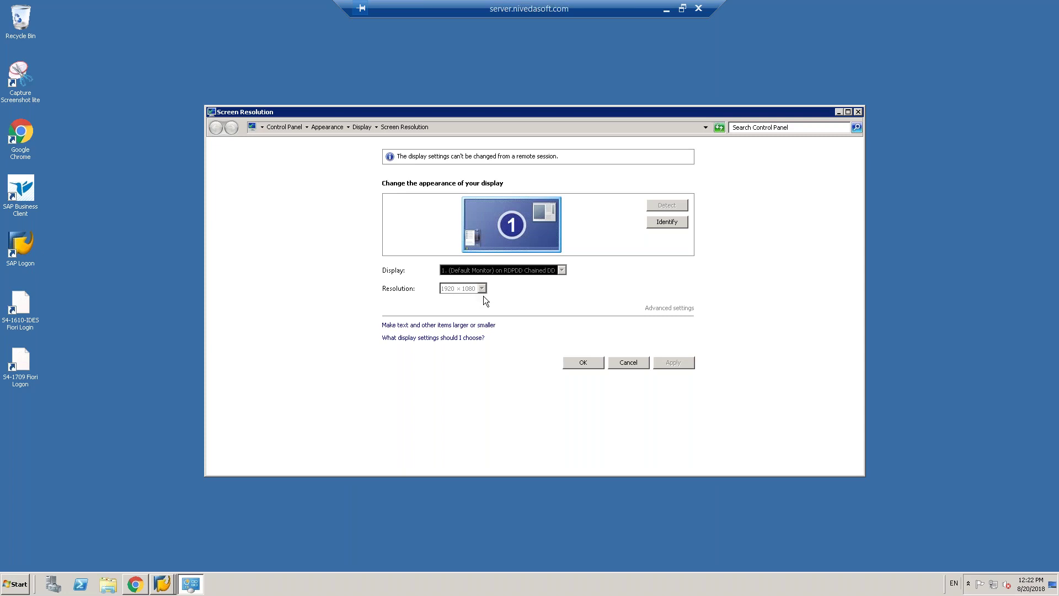
pyautogui.click(438, 325)
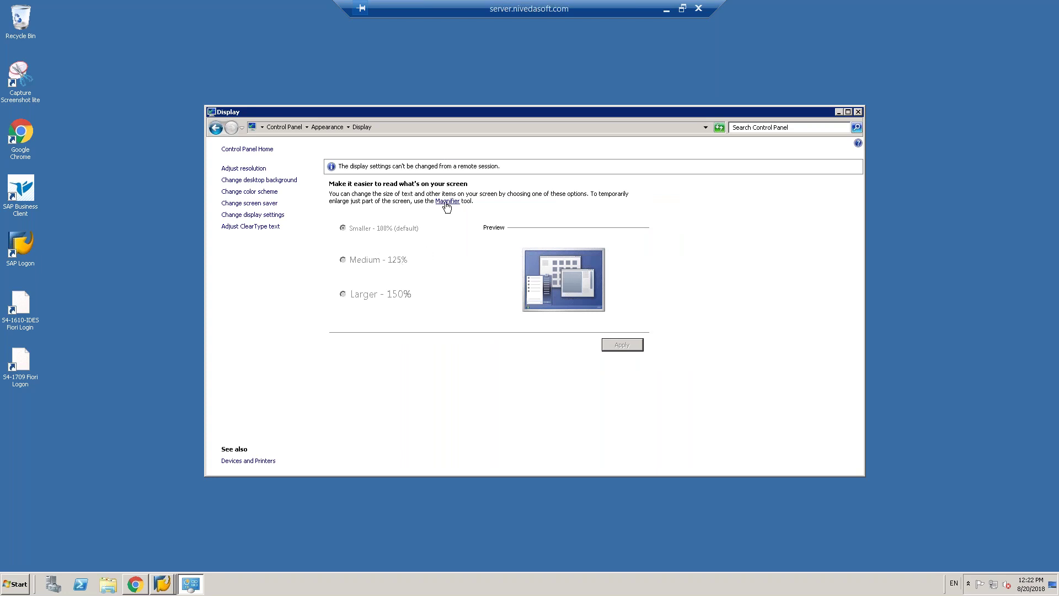
pyautogui.click(859, 112)
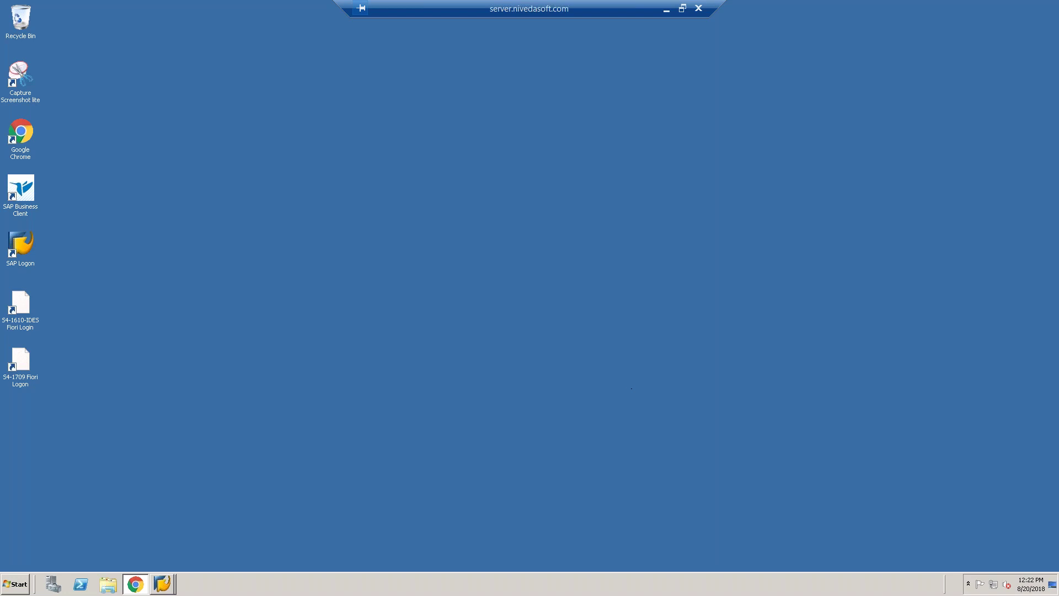
pyautogui.moveTo(169, 589)
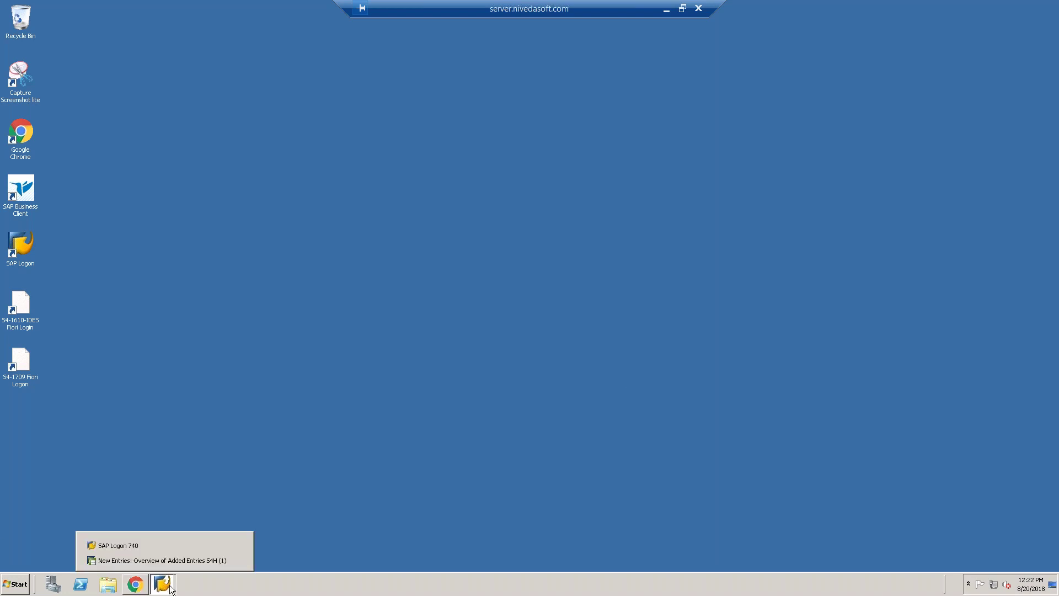
pyautogui.click(186, 560)
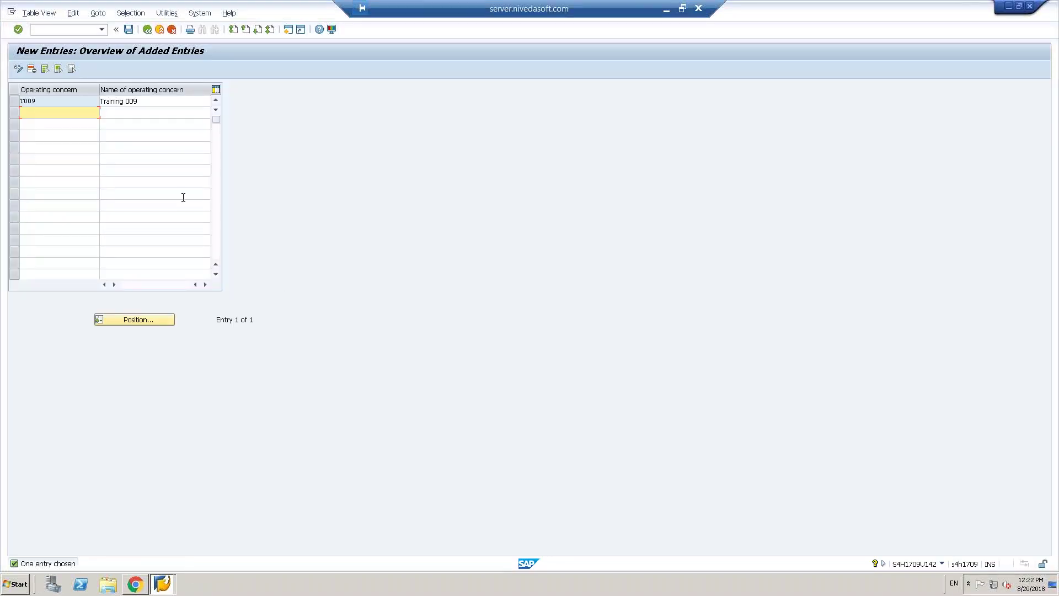
# - Save T009 under a new customizing request 'Training T009 Setup' and return to the operating concern list
pyautogui.click(129, 30)
pyautogui.click(211, 187)
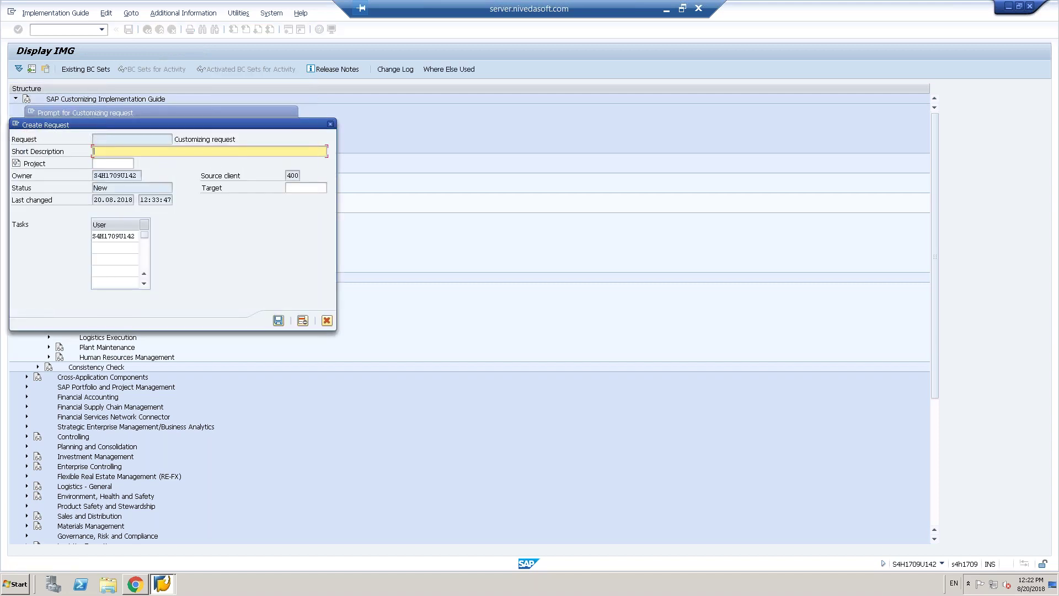
pyautogui.write('Training T009 Setup')
pyautogui.click(278, 321)
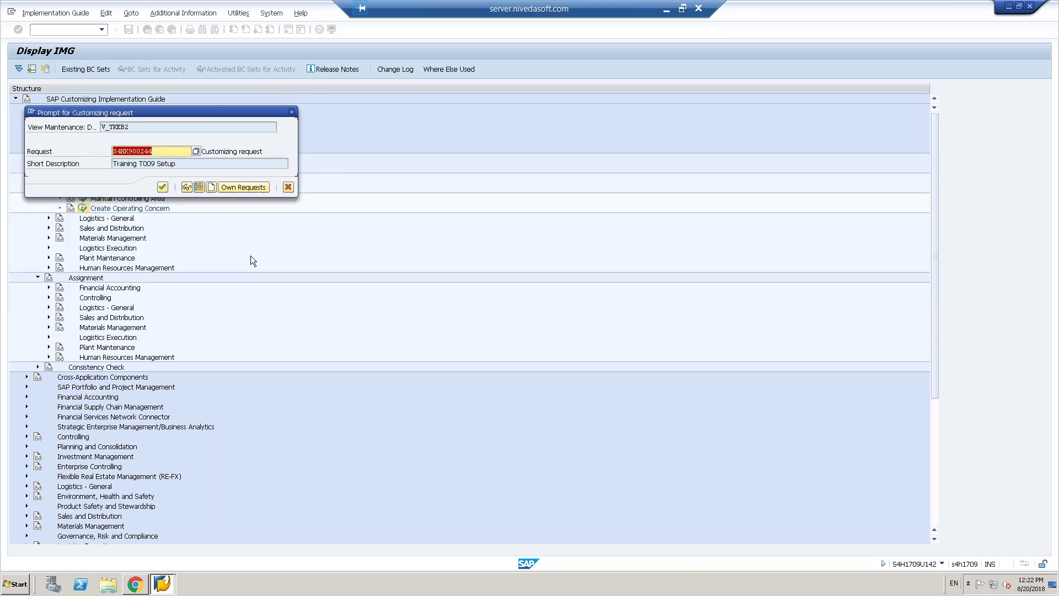
pyautogui.click(162, 187)
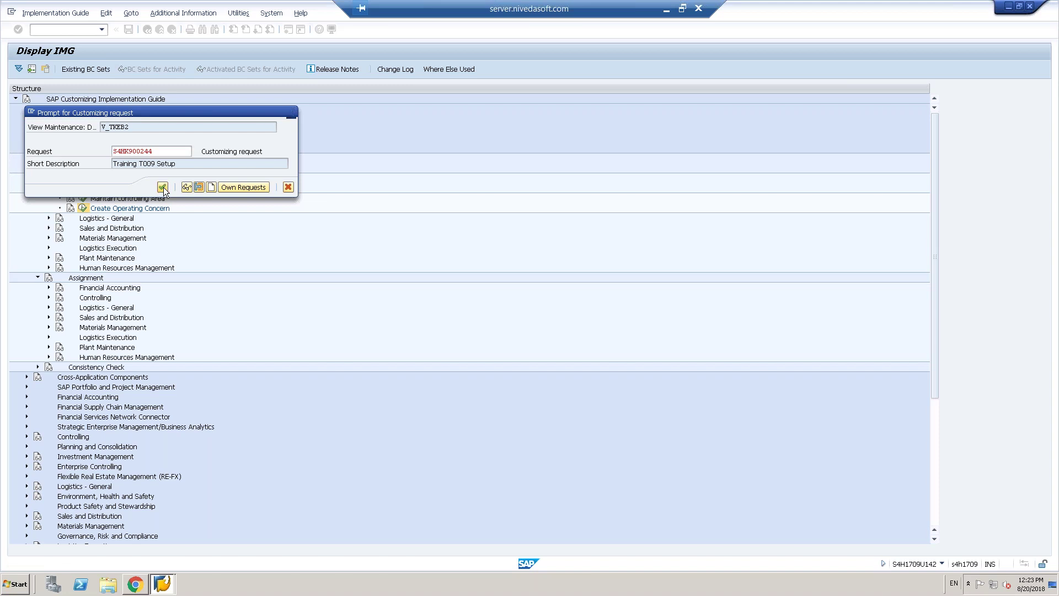
pyautogui.click(148, 30)
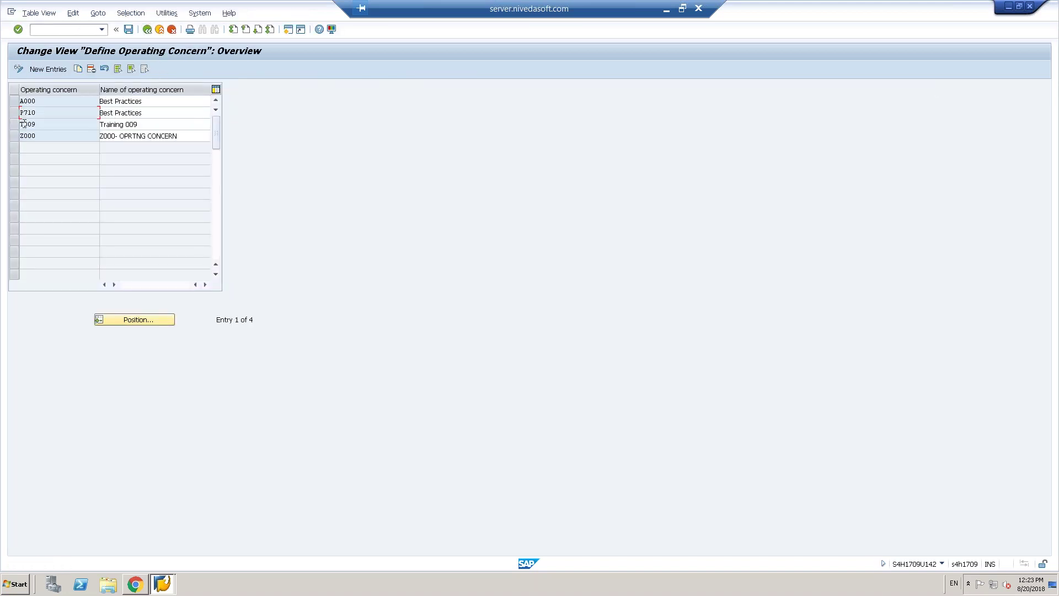
pyautogui.click(15, 125)
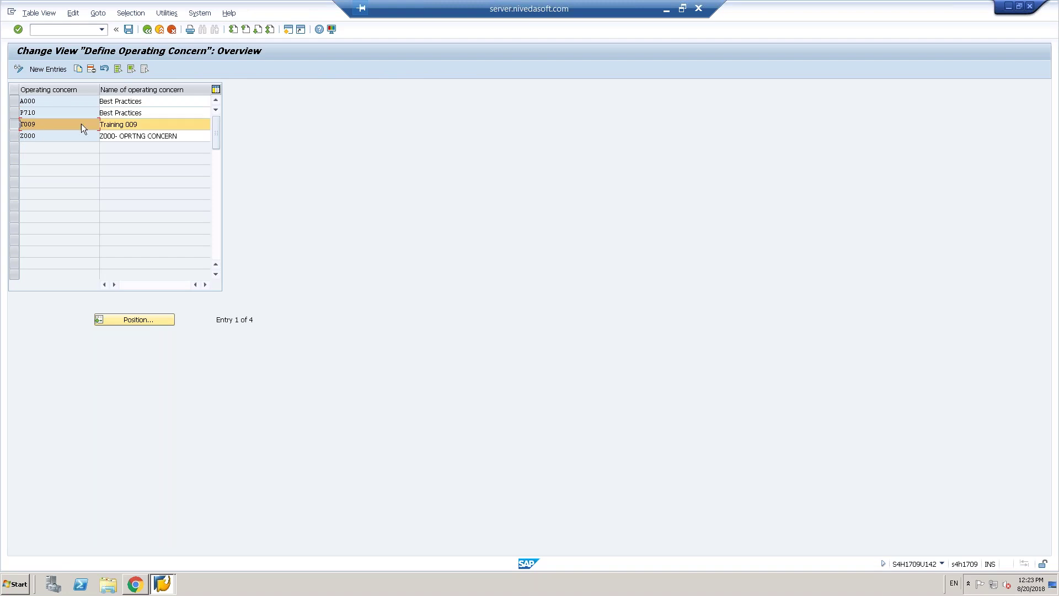
# - Launch Copy, Delete, Check Controlling Area from the Maintain Controlling Area activity
pyautogui.click(151, 32)
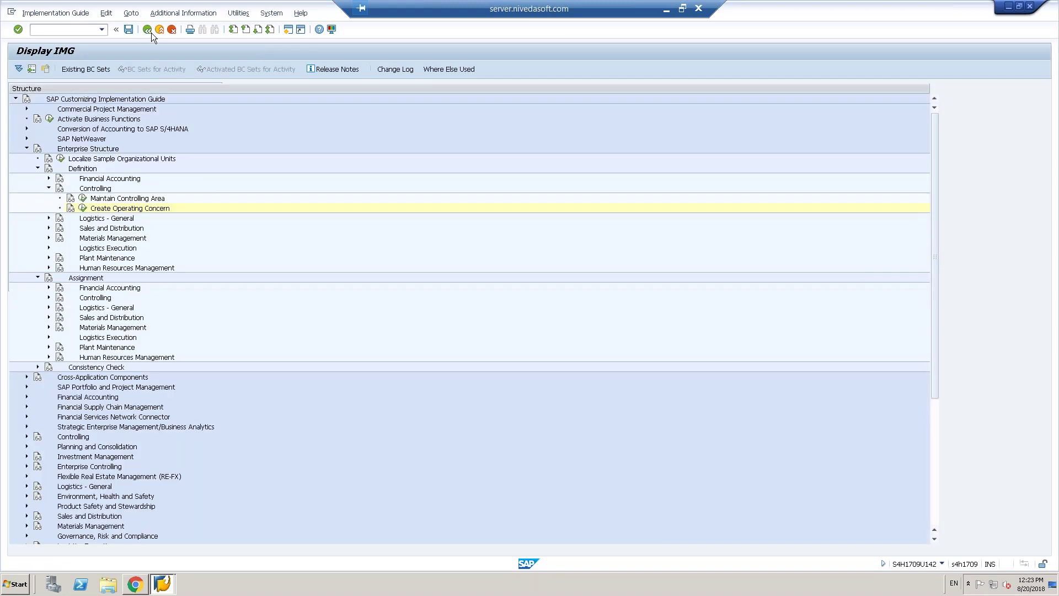
pyautogui.click(83, 208)
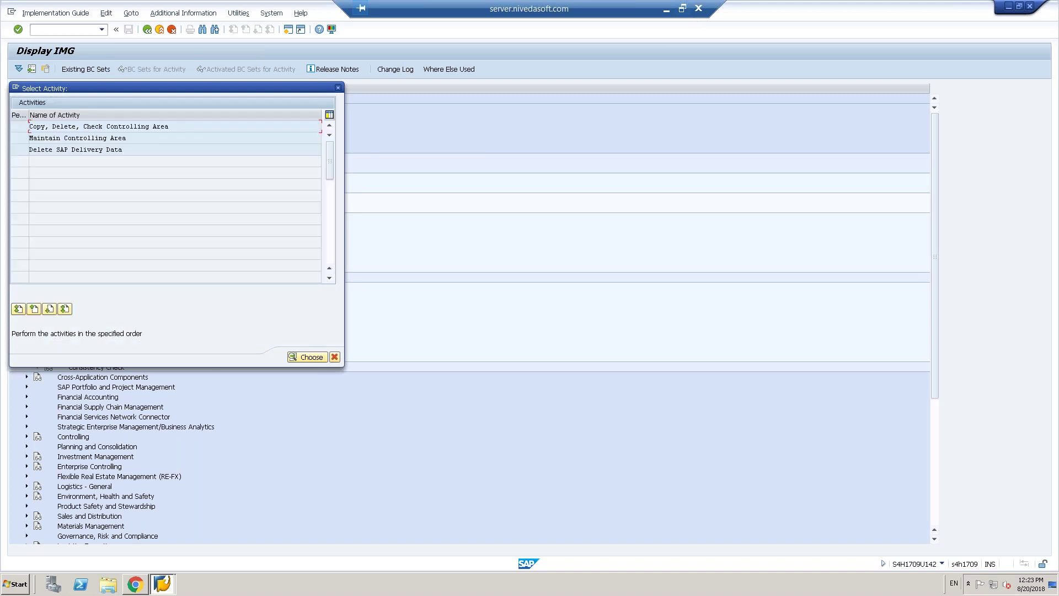
pyautogui.click(682, 7)
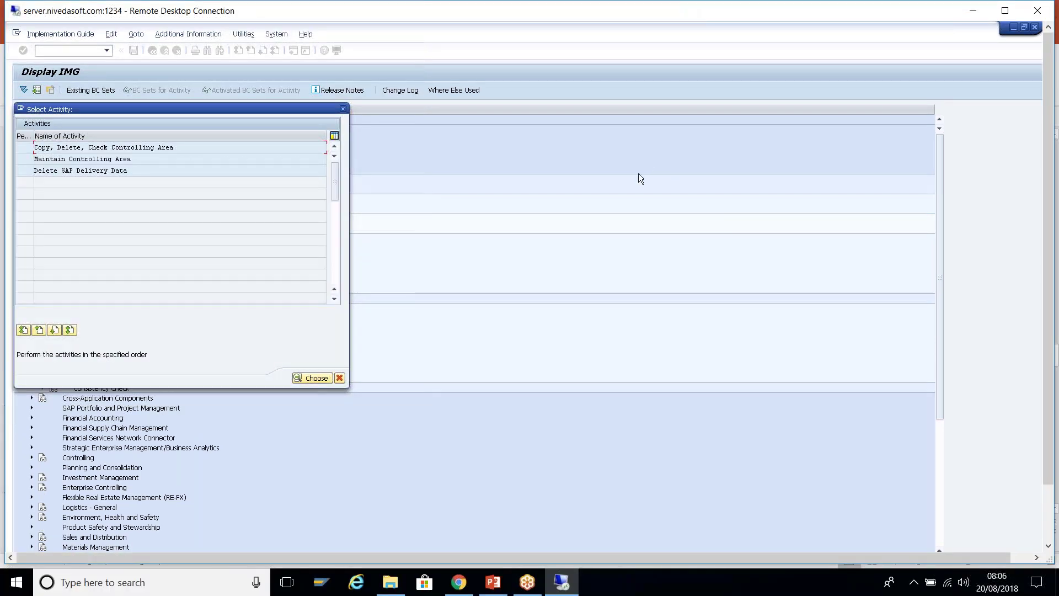
pyautogui.hotkey('alt', 'Tab')
pyautogui.hotkey('alt', 'Tab')
pyautogui.doubleClick(187, 148)
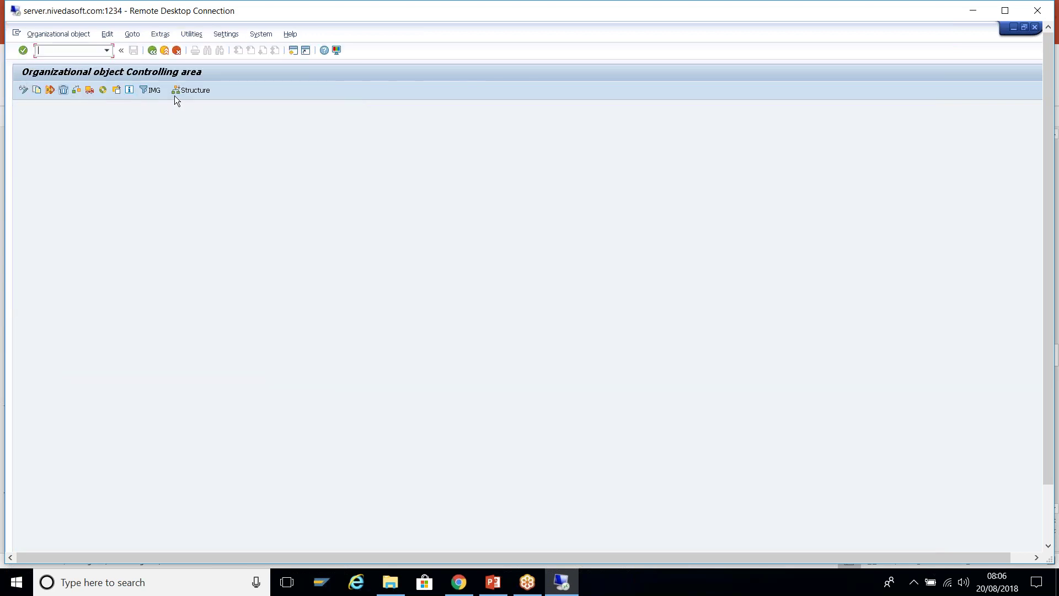
# - Switch to the organizational structure view and open help on the structure templates
pyautogui.click(36, 91)
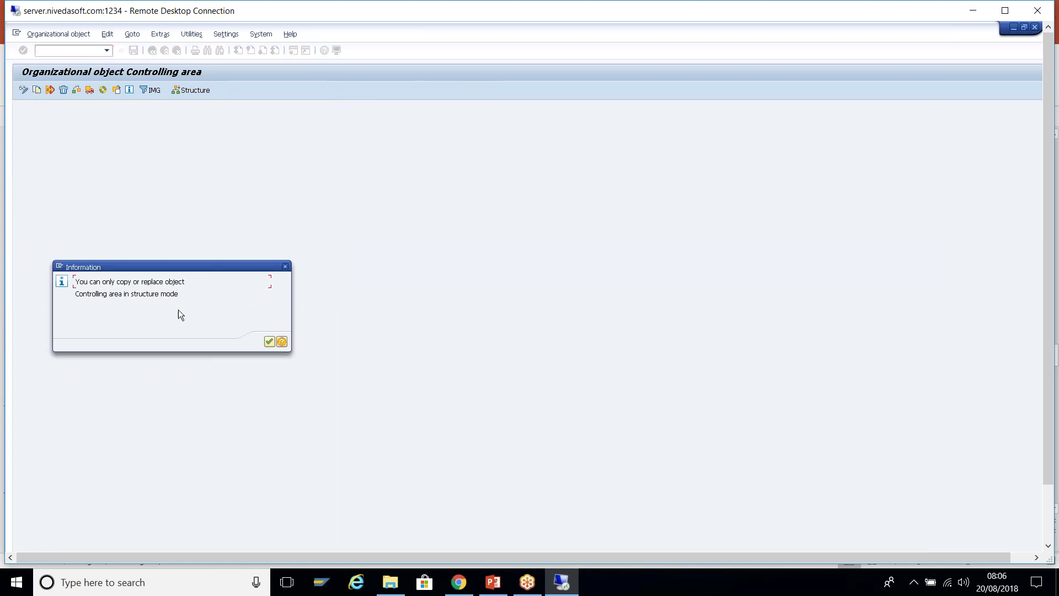
pyautogui.click(270, 341)
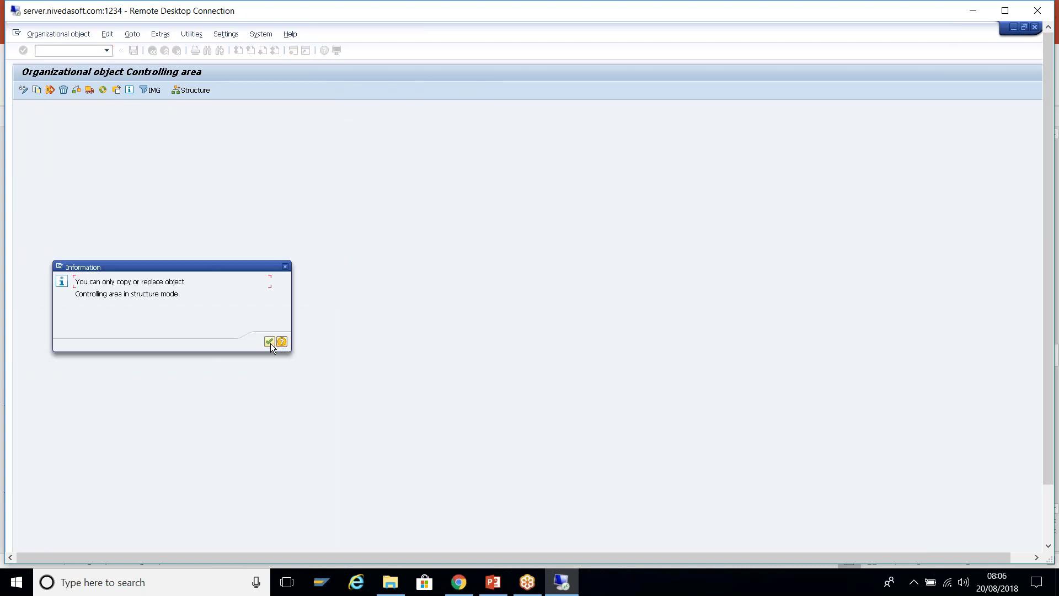
pyautogui.click(193, 91)
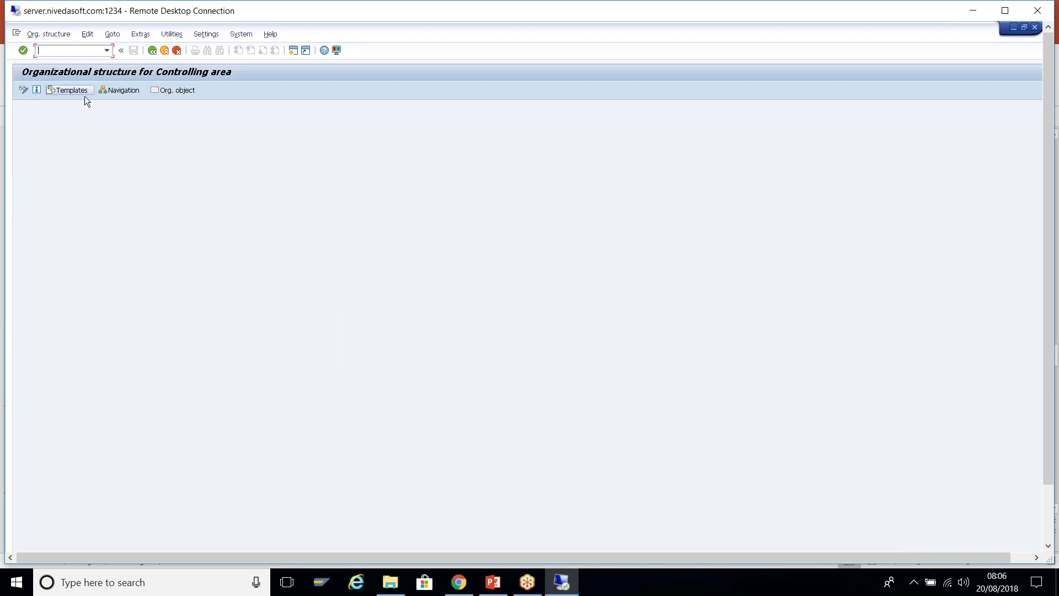
pyautogui.press('F1')
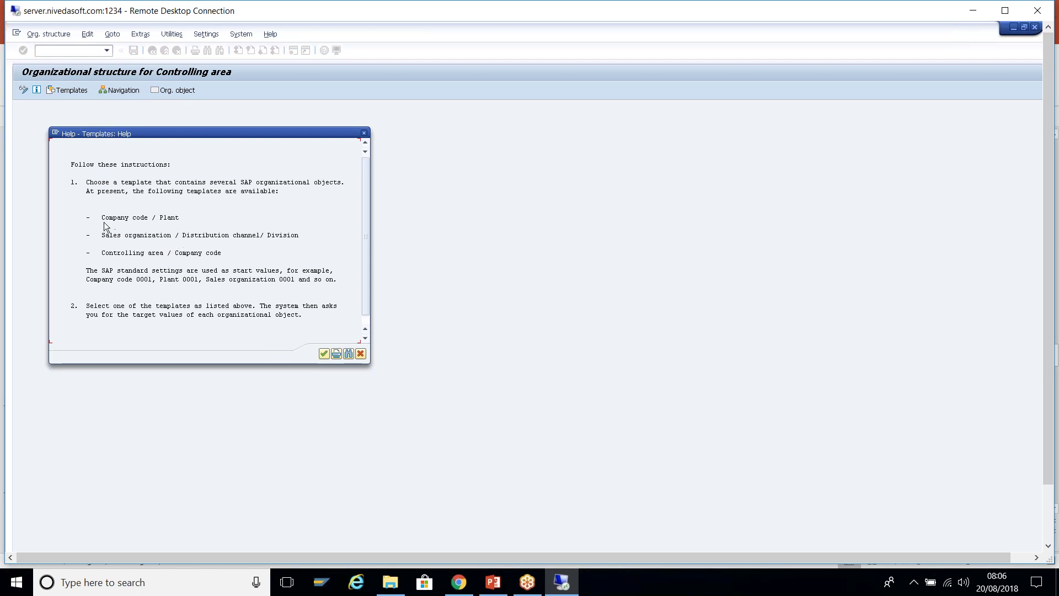
# - Review the Company code/Plant, Controlling area/Company code and Sales organization templates, then close the help
pyautogui.moveTo(101, 218); pyautogui.dragTo(193, 219)
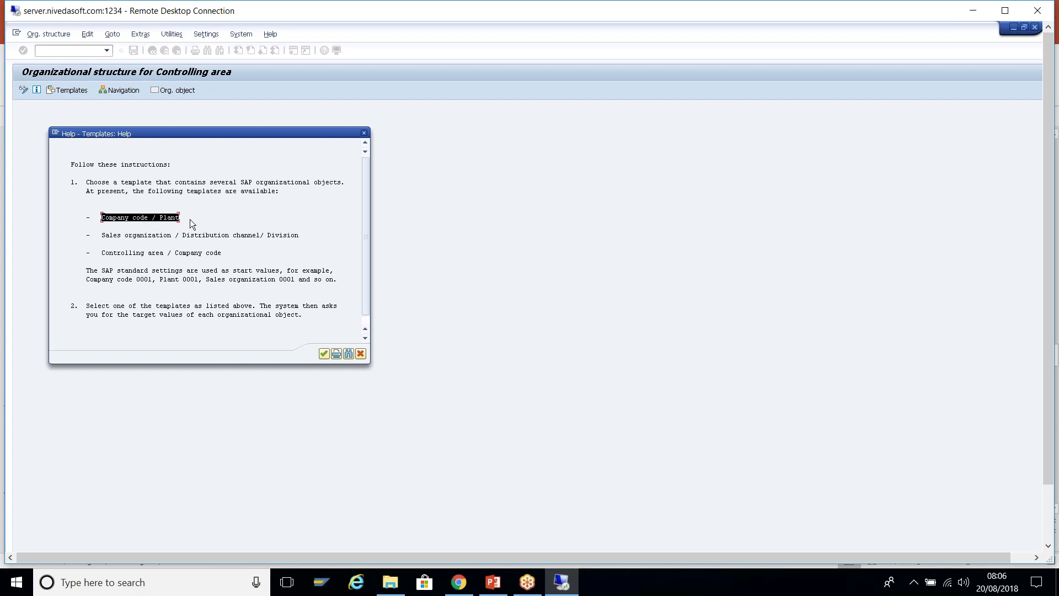
pyautogui.click(193, 217)
pyautogui.moveTo(101, 253); pyautogui.dragTo(228, 256)
pyautogui.click(191, 257)
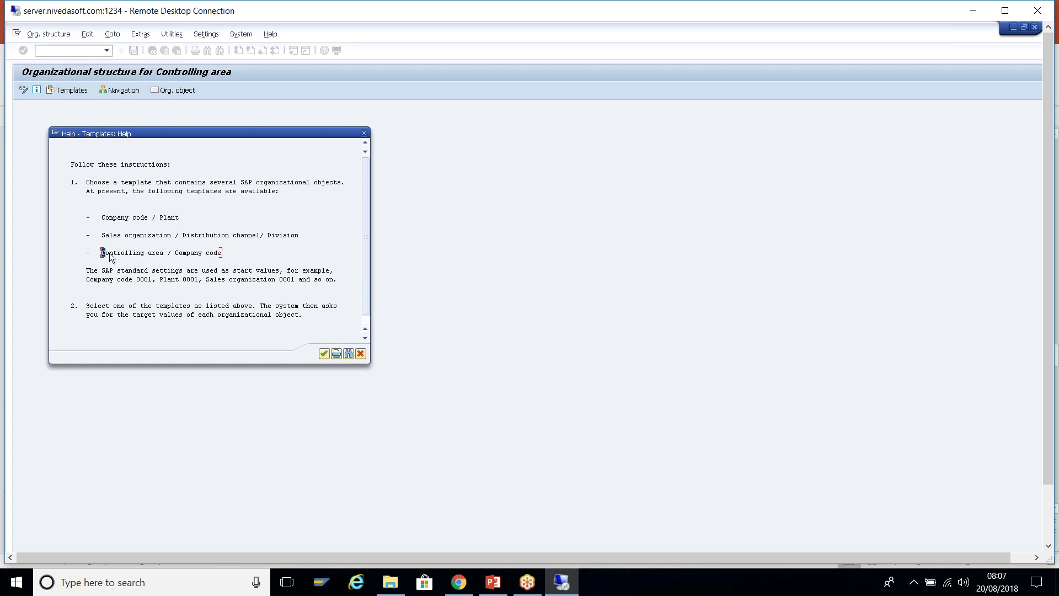
pyautogui.moveTo(102, 235); pyautogui.dragTo(305, 236)
pyautogui.click(305, 236)
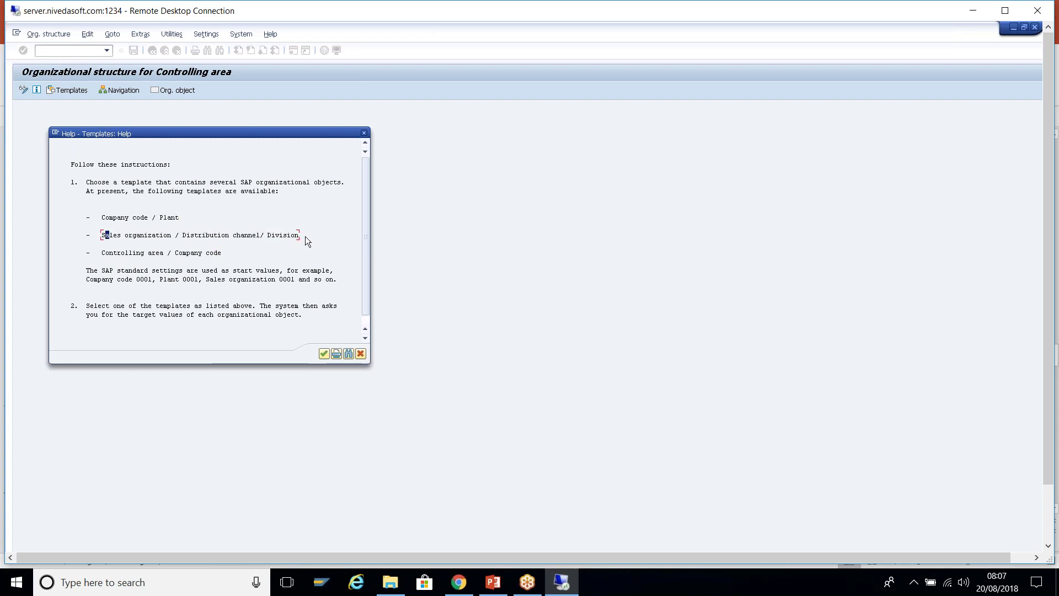
pyautogui.click(103, 253)
pyautogui.moveTo(167, 257); pyautogui.dragTo(227, 256)
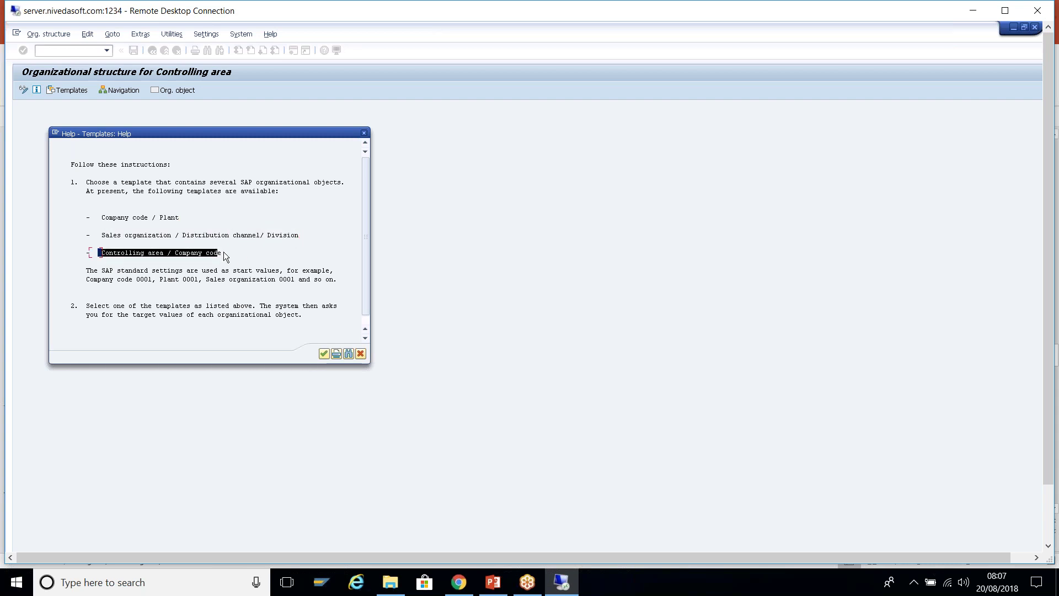
pyautogui.click(234, 265)
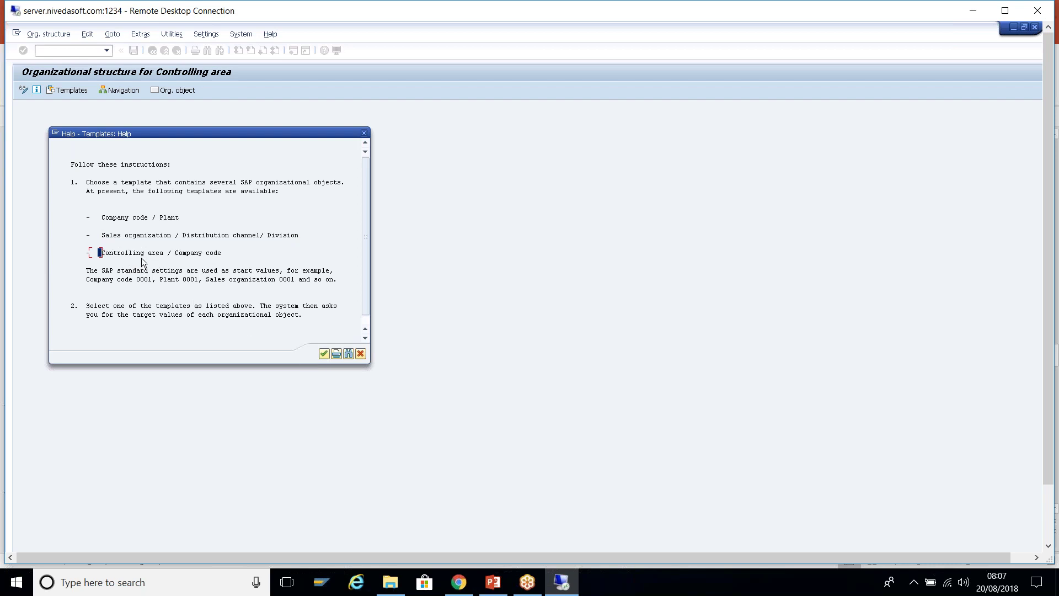
pyautogui.click(323, 354)
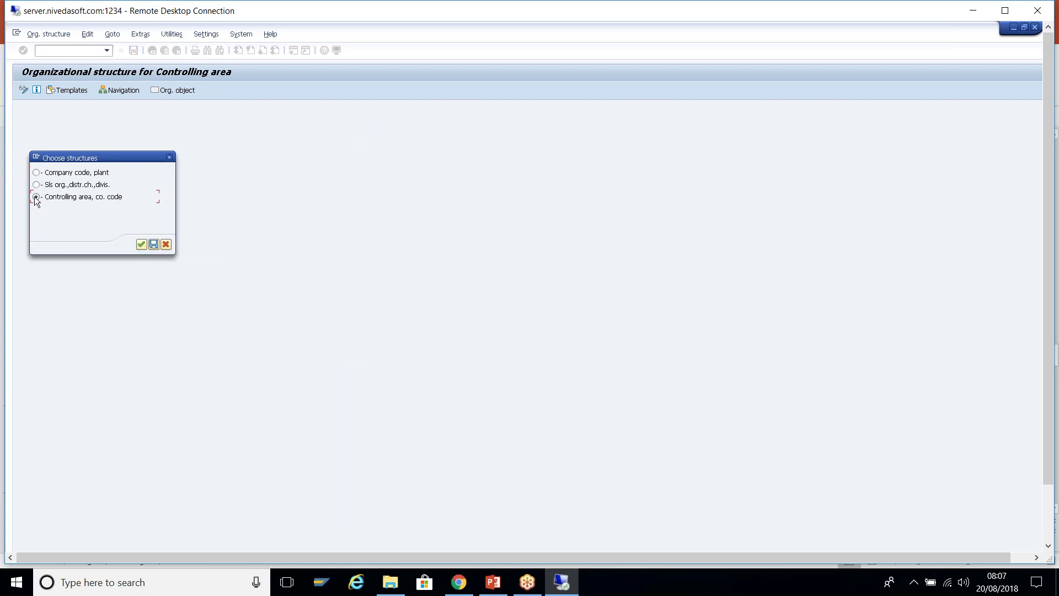
# - Apply the Controlling area, co. code template and review the selected objects 0001
pyautogui.click(140, 246)
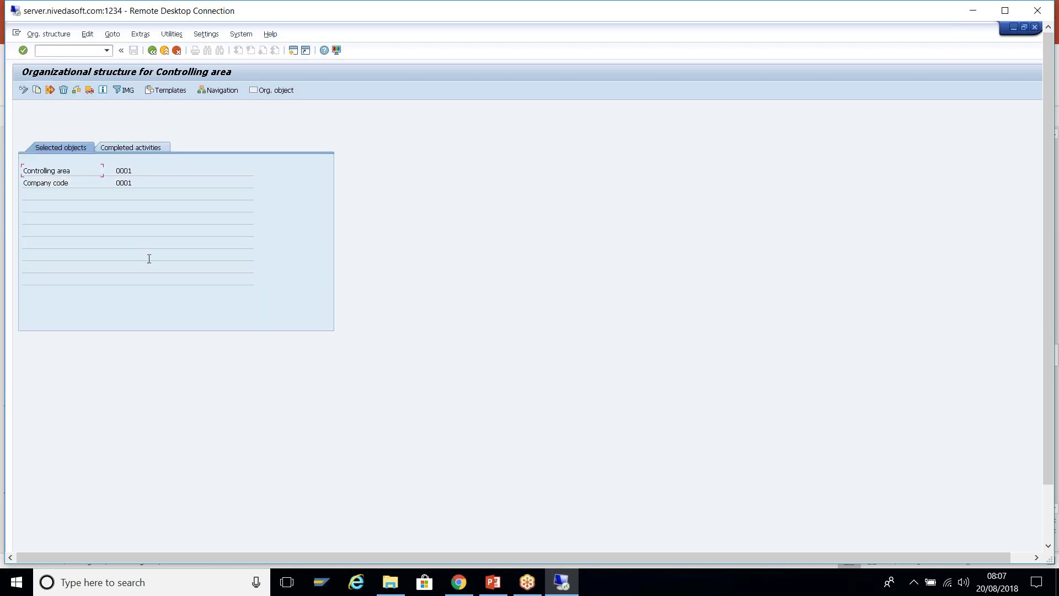
pyautogui.click(139, 173)
pyautogui.click(137, 182)
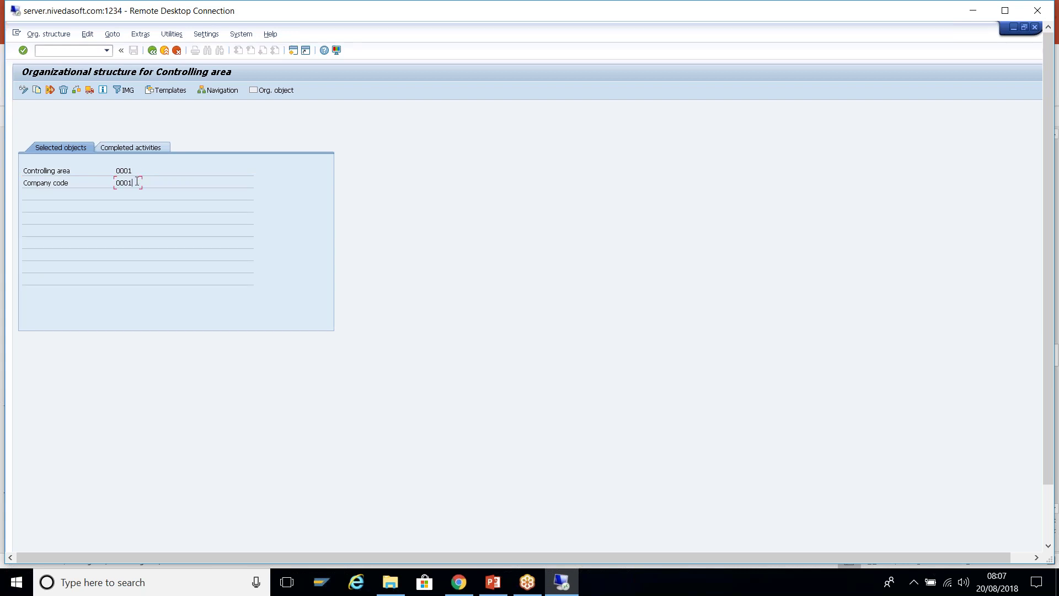
pyautogui.click(134, 148)
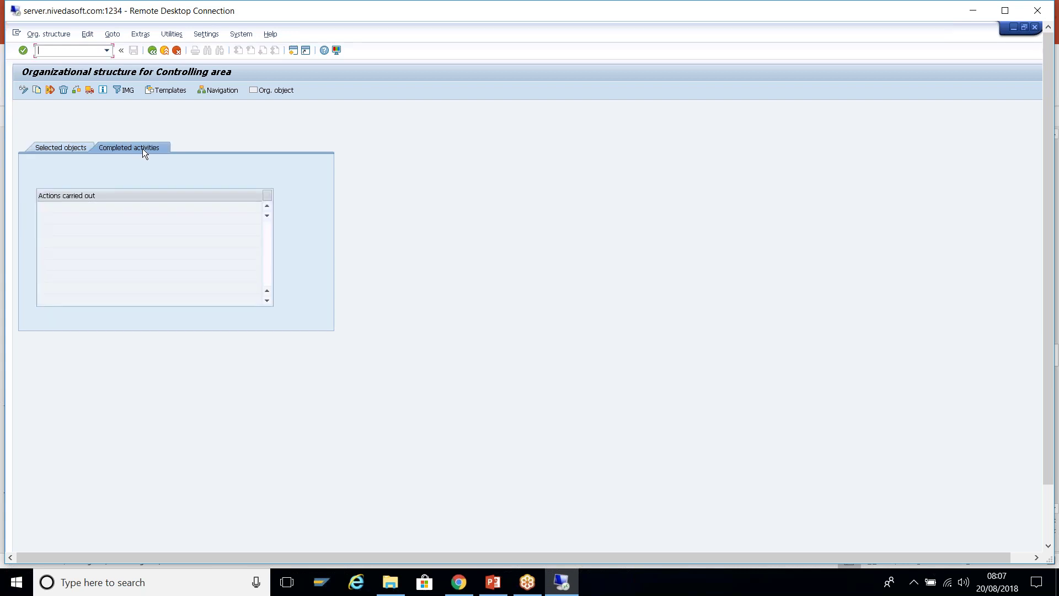
pyautogui.click(64, 147)
# - Set copy targets T009 for controlling area and T109 for company code, then confirm them
pyautogui.click(37, 91)
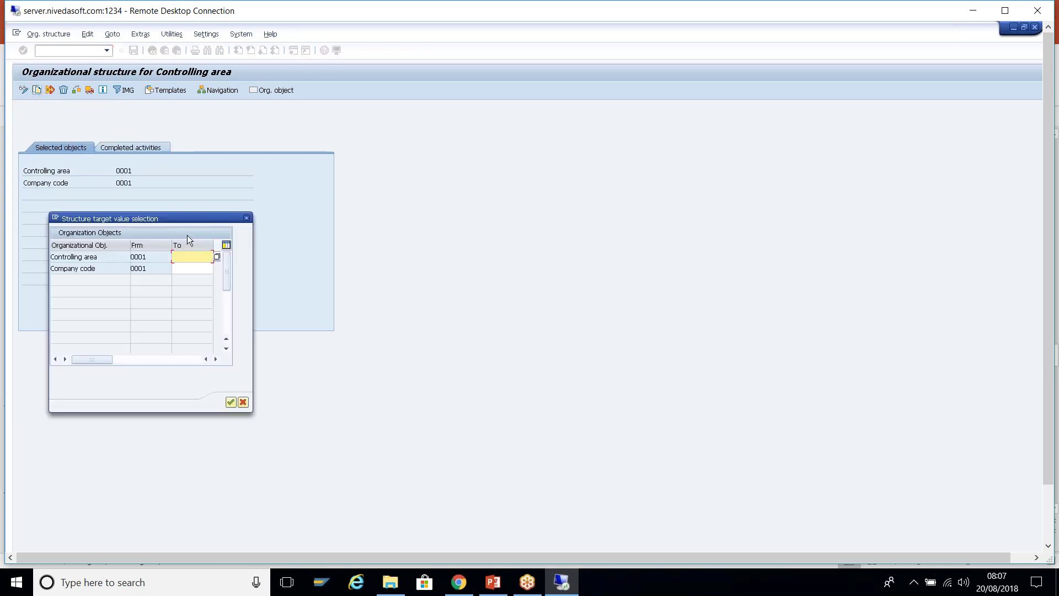
pyautogui.moveTo(364, 156); pyautogui.dragTo(364, 157)
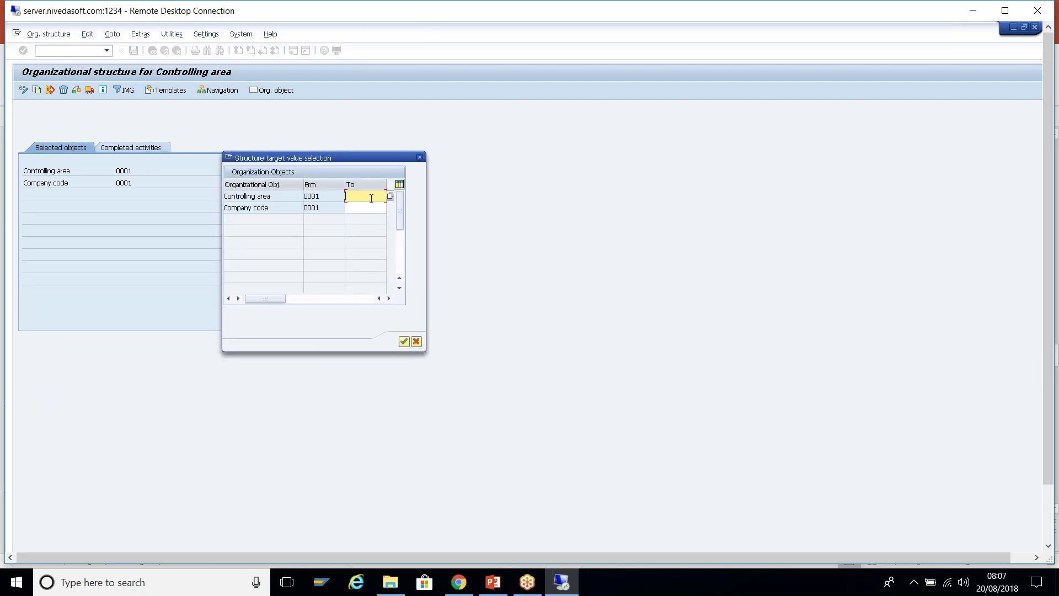
pyautogui.write('T009')
pyautogui.click(370, 209)
pyautogui.write('T109')
pyautogui.click(388, 298)
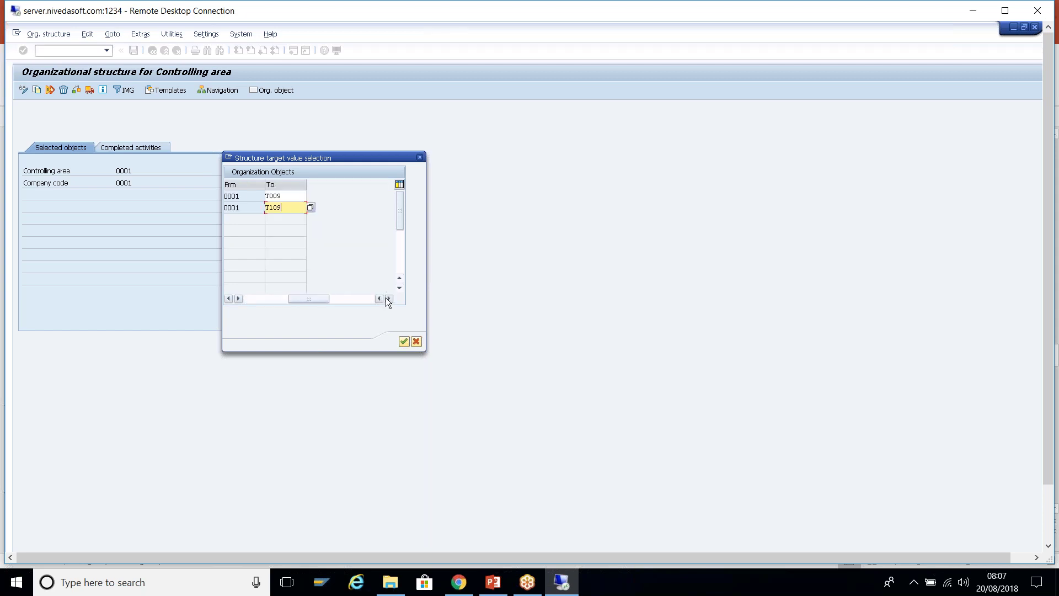
pyautogui.moveTo(289, 300); pyautogui.dragTo(255, 300)
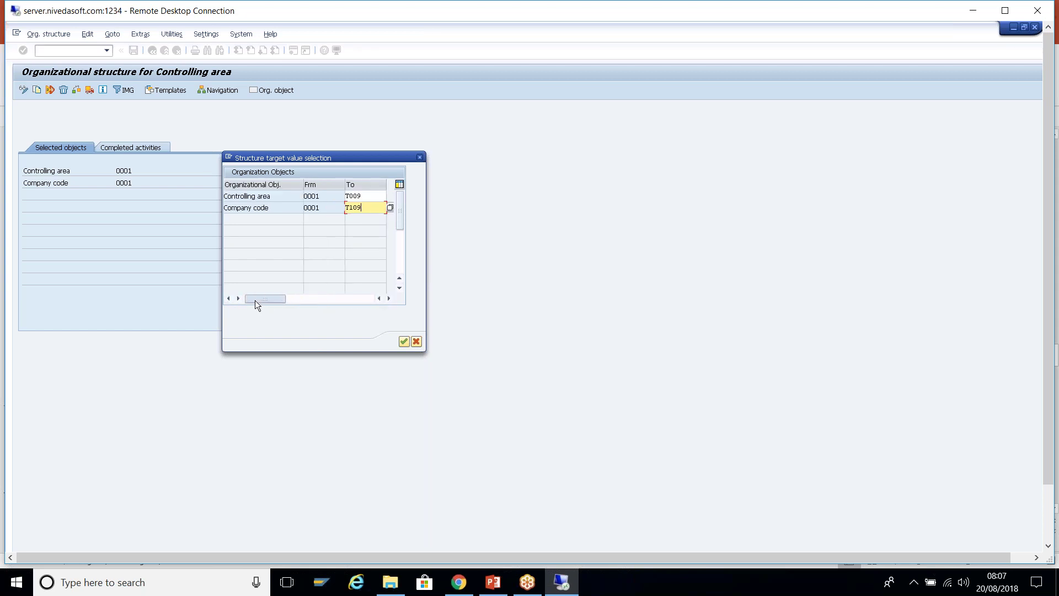
pyautogui.click(403, 341)
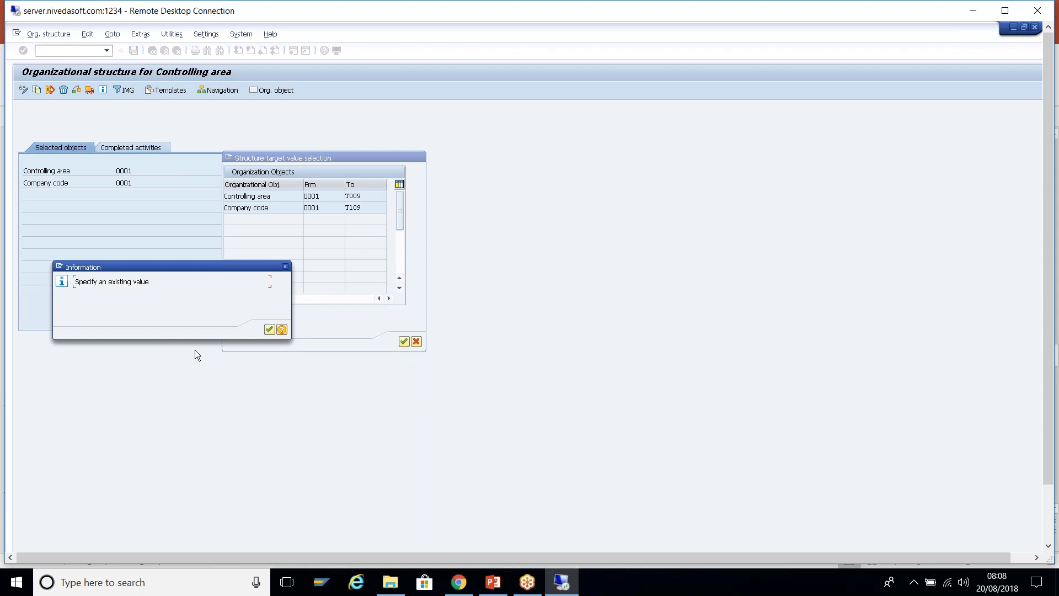
pyautogui.click(269, 330)
pyautogui.click(389, 208)
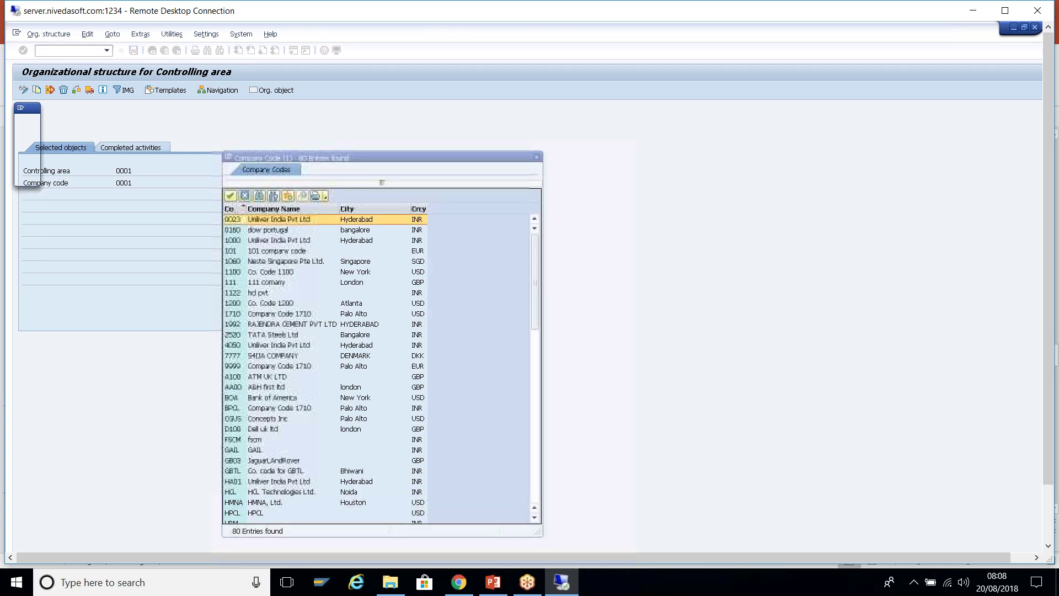
# - Scroll through the list of 80 existing company codes
pyautogui.scroll(-4, 382, 182)
pyautogui.scroll(-13, 358, 379)
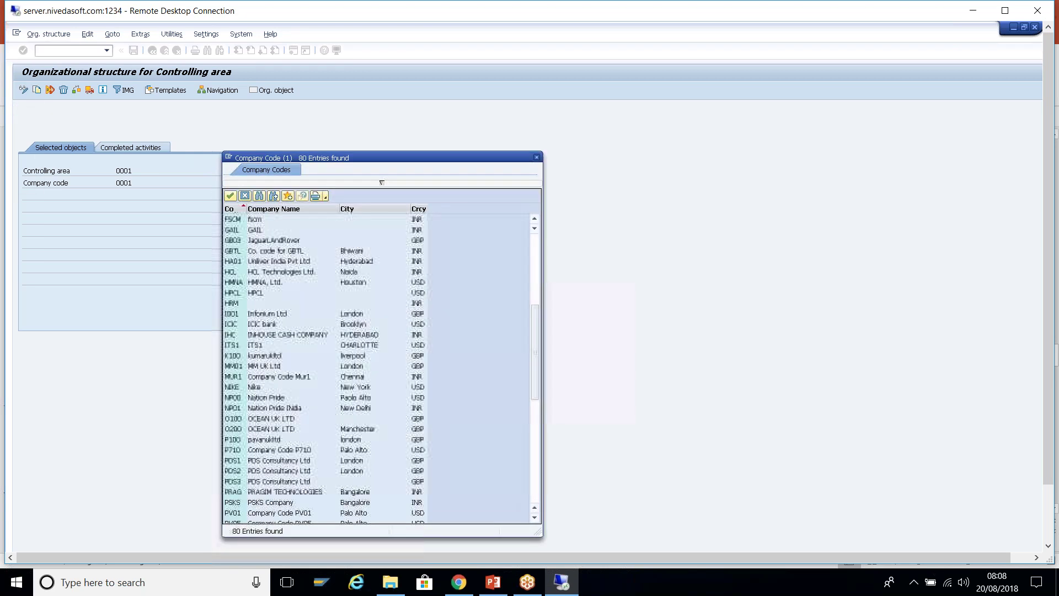
pyautogui.scroll(-2, 358, 378)
pyautogui.moveTo(400, 157); pyautogui.dragTo(577, 97)
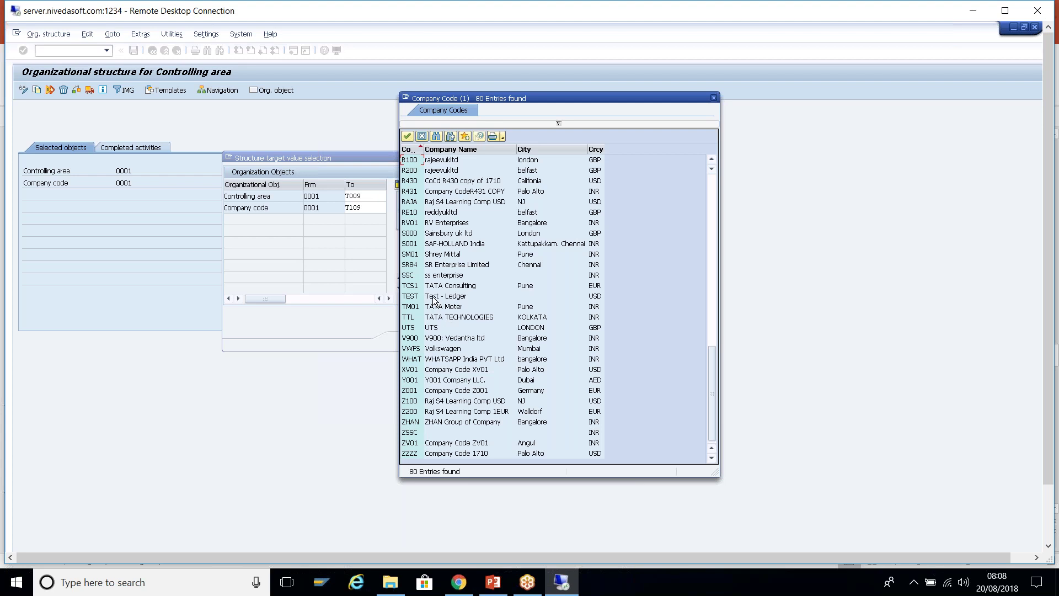
pyautogui.scroll(1, 434, 300)
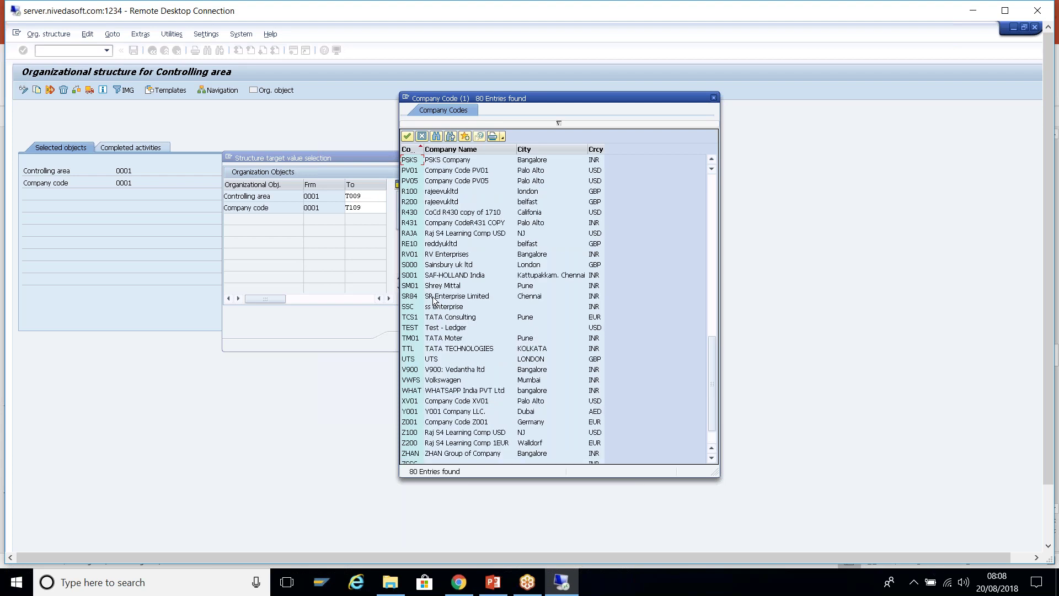
pyautogui.scroll(10, 434, 301)
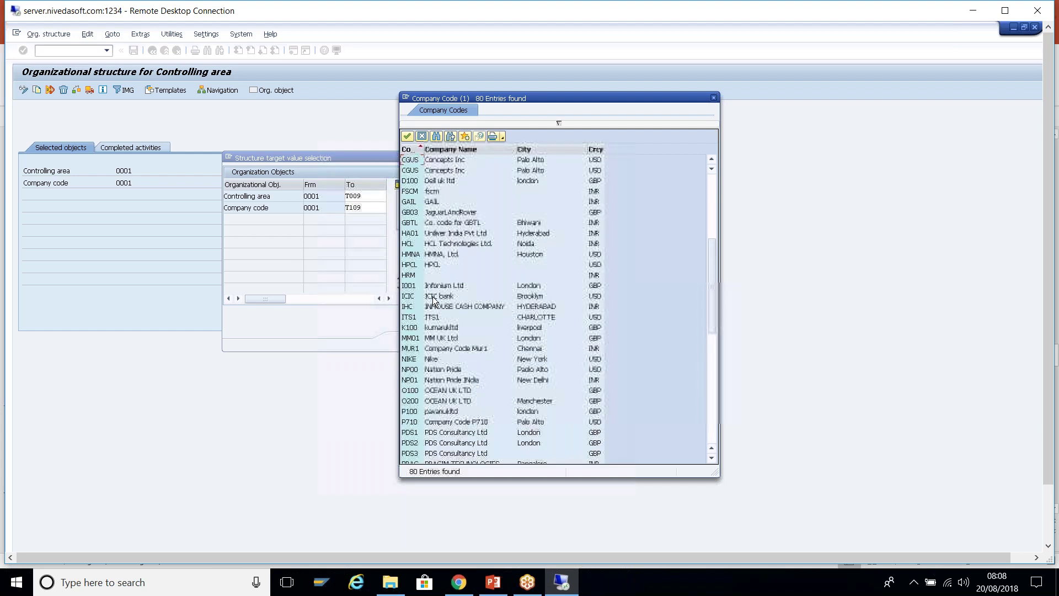
pyautogui.scroll(7, 434, 301)
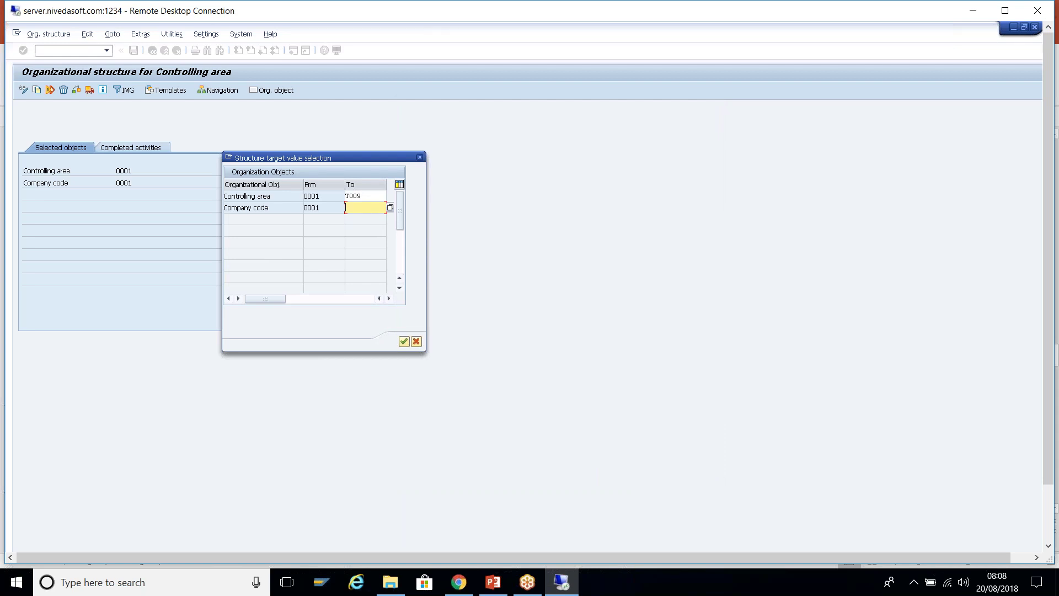
# - Try T001 as the target company code, see it rejected (S4120), and clear it
pyautogui.write('T')
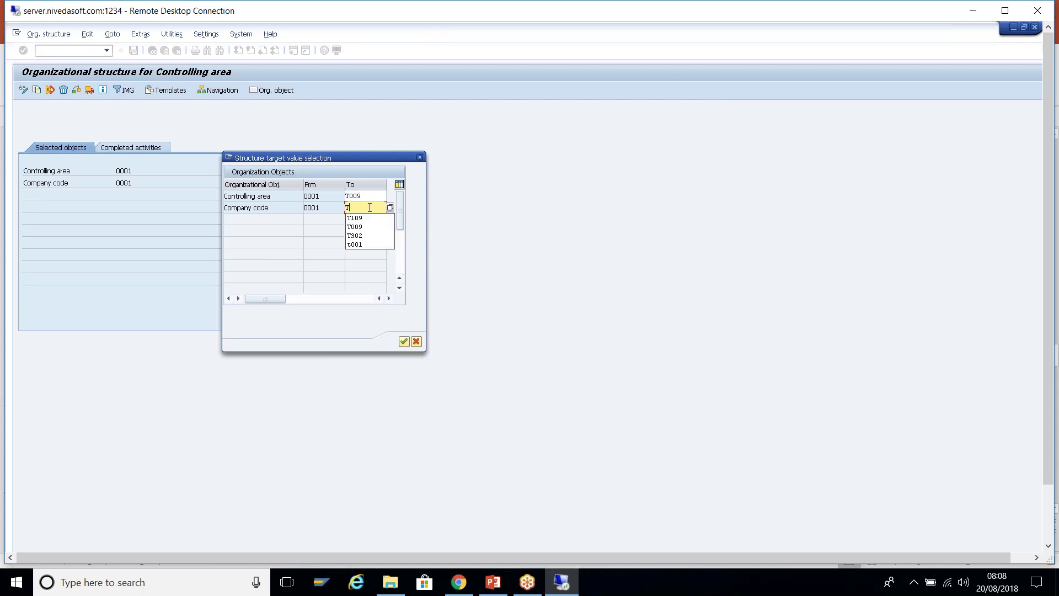
pyautogui.write('001')
pyautogui.press('Return')
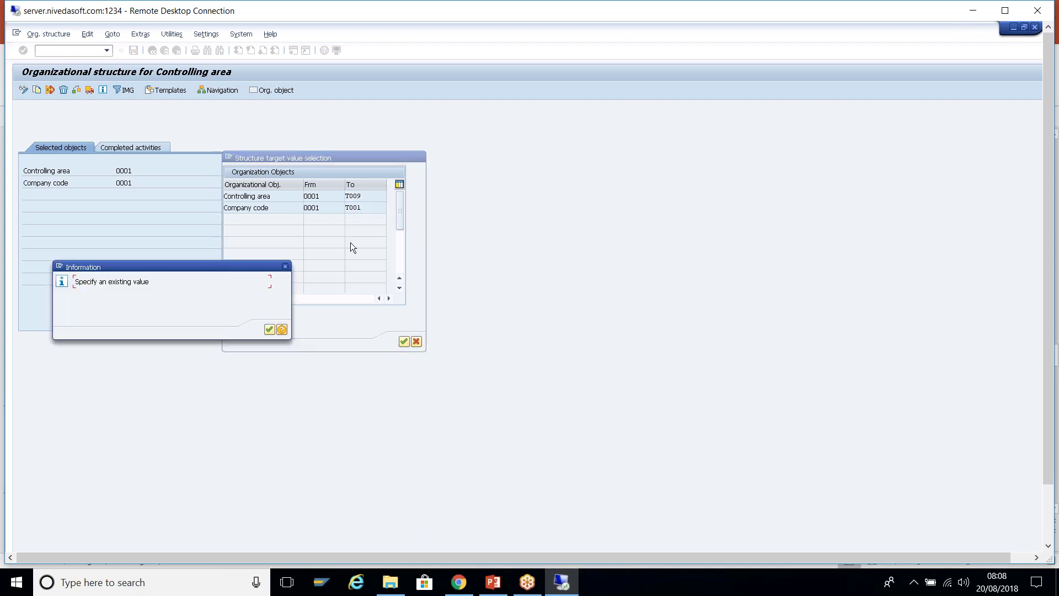
pyautogui.click(281, 330)
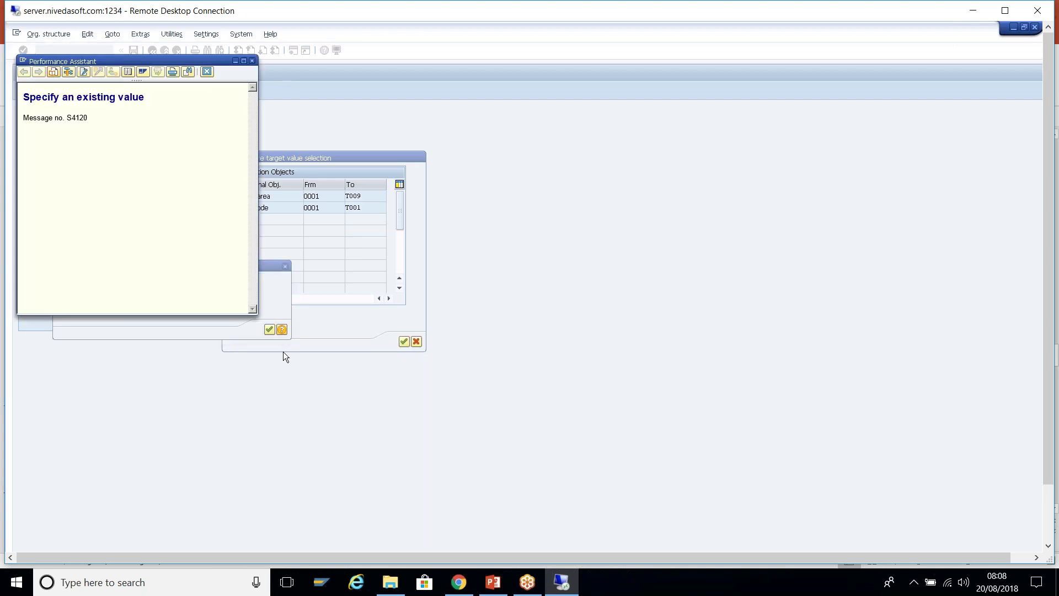
pyautogui.click(208, 71)
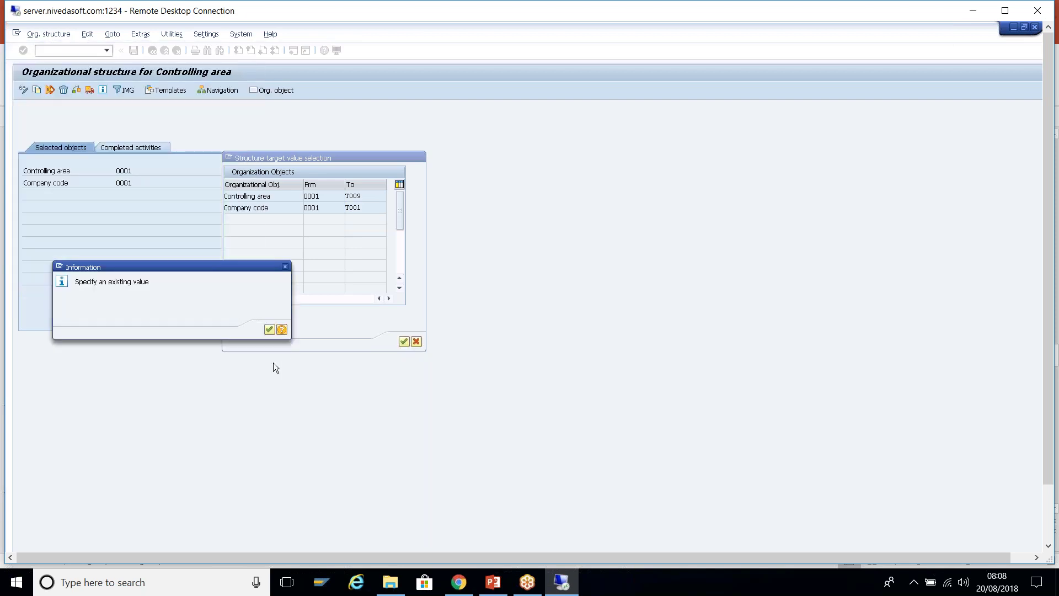
pyautogui.press('Return')
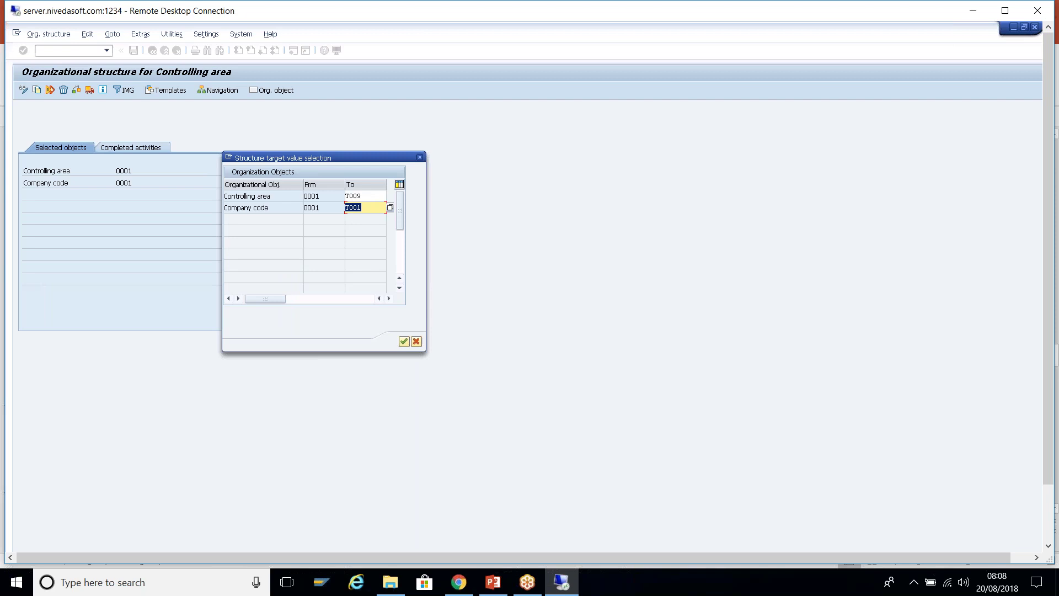
pyautogui.press('BackSpace')
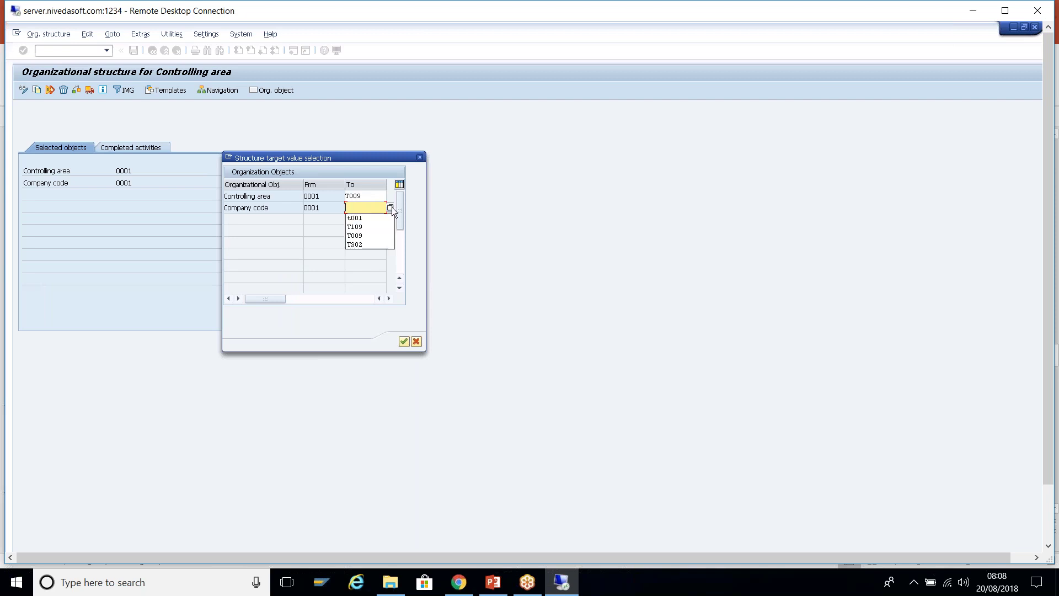
pyautogui.click(389, 208)
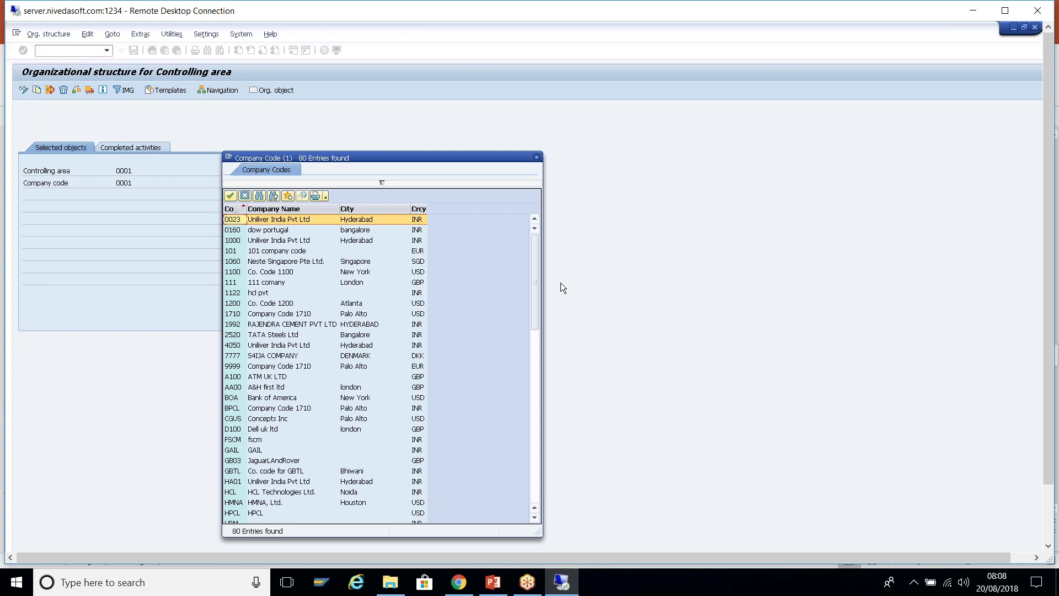
pyautogui.press('Return')
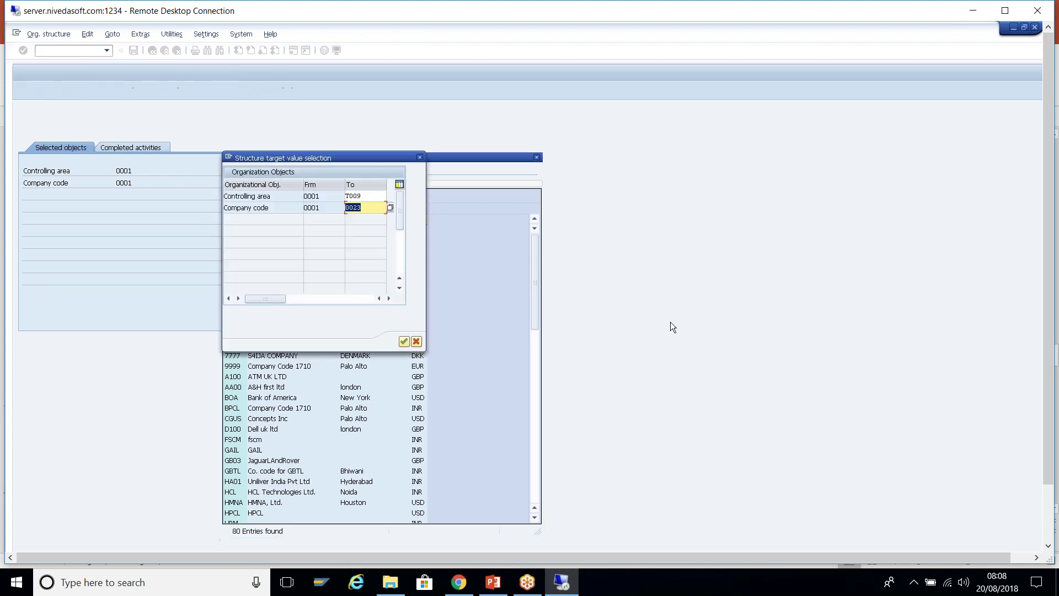
pyautogui.press('Return')
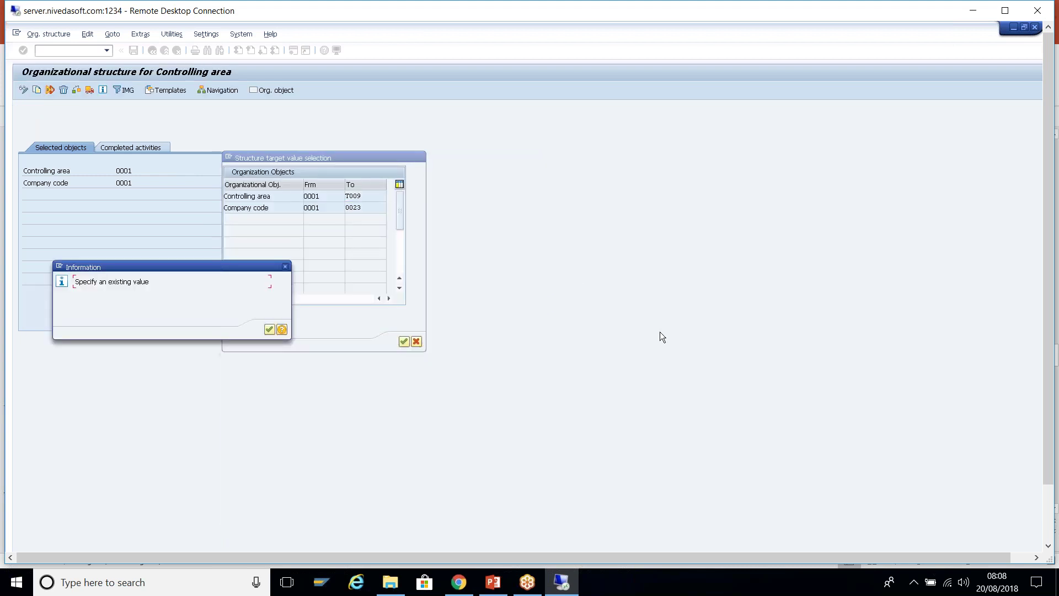
pyautogui.click(269, 329)
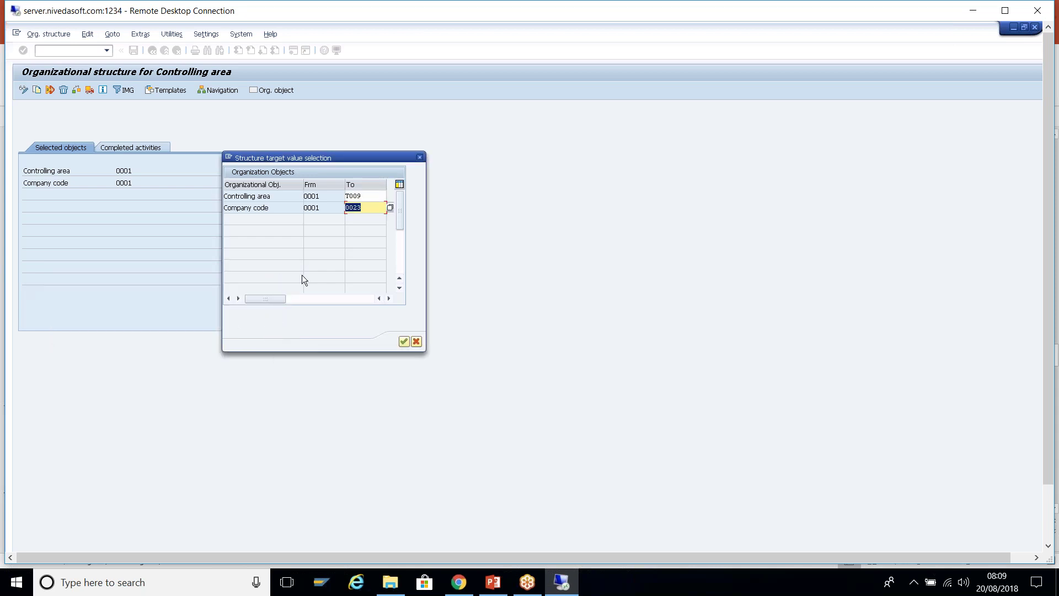
pyautogui.press('BackSpace')
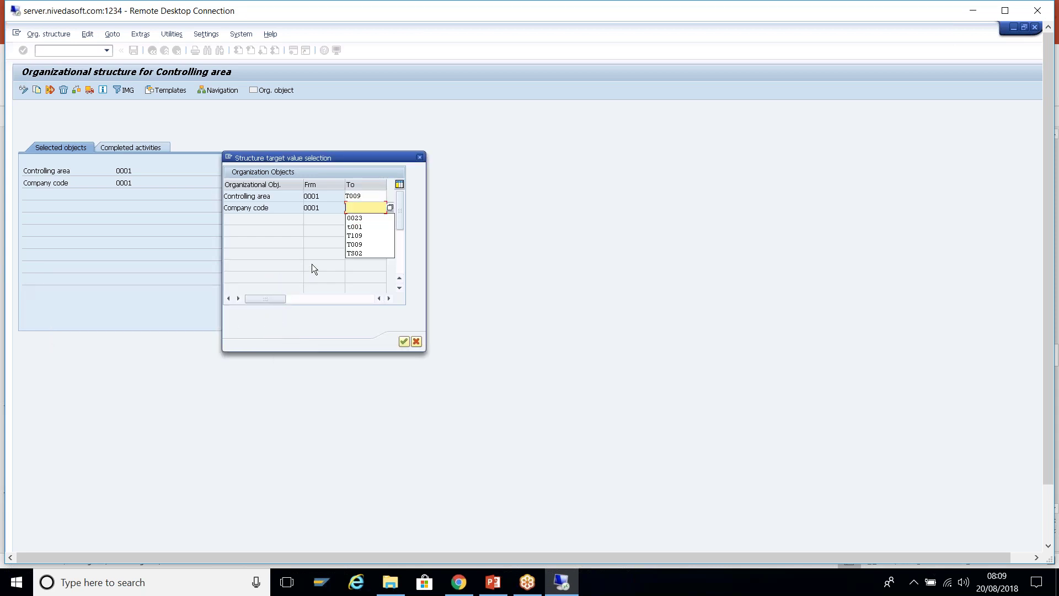
pyautogui.click(357, 244)
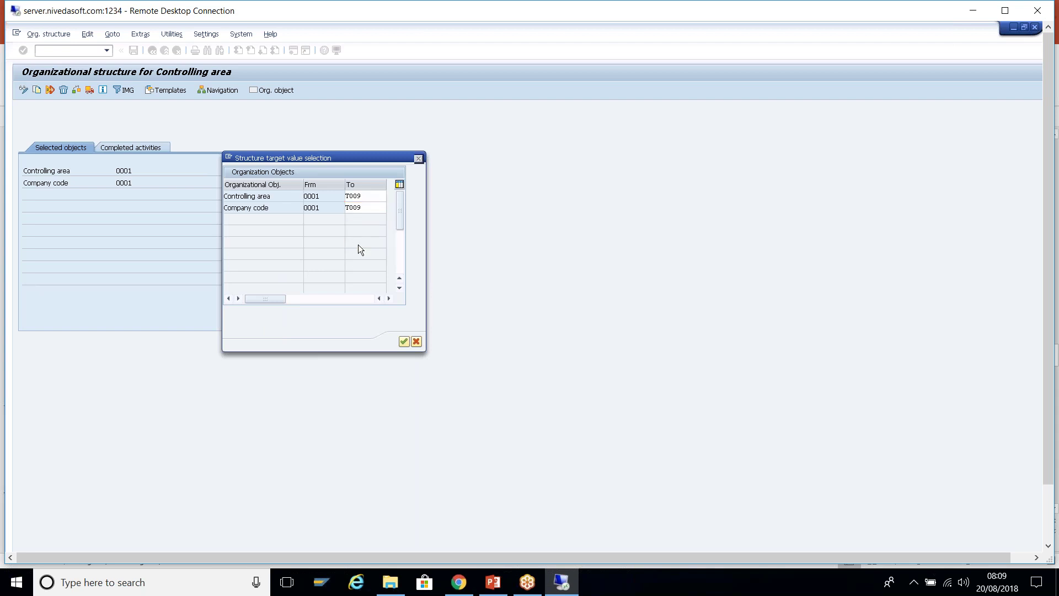
pyautogui.press('Return')
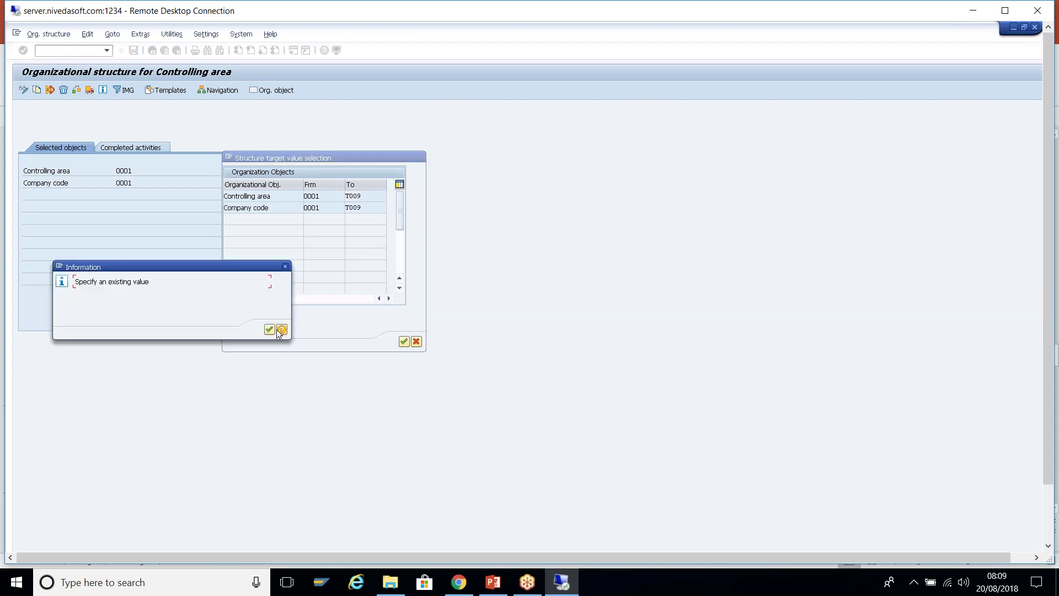
pyautogui.click(269, 330)
pyautogui.press('Return')
pyautogui.click(269, 329)
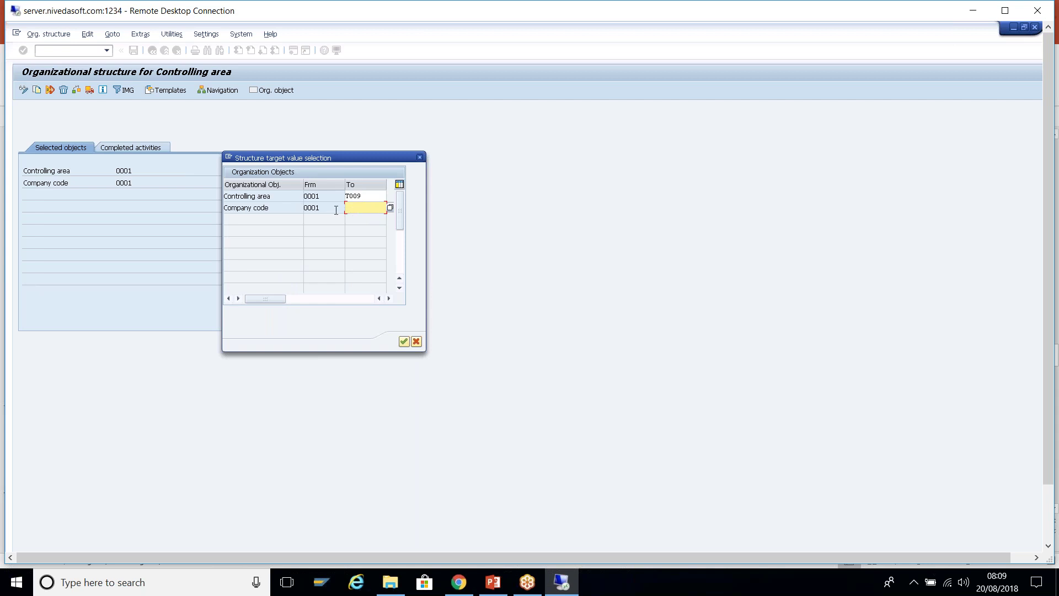
pyautogui.click(377, 195)
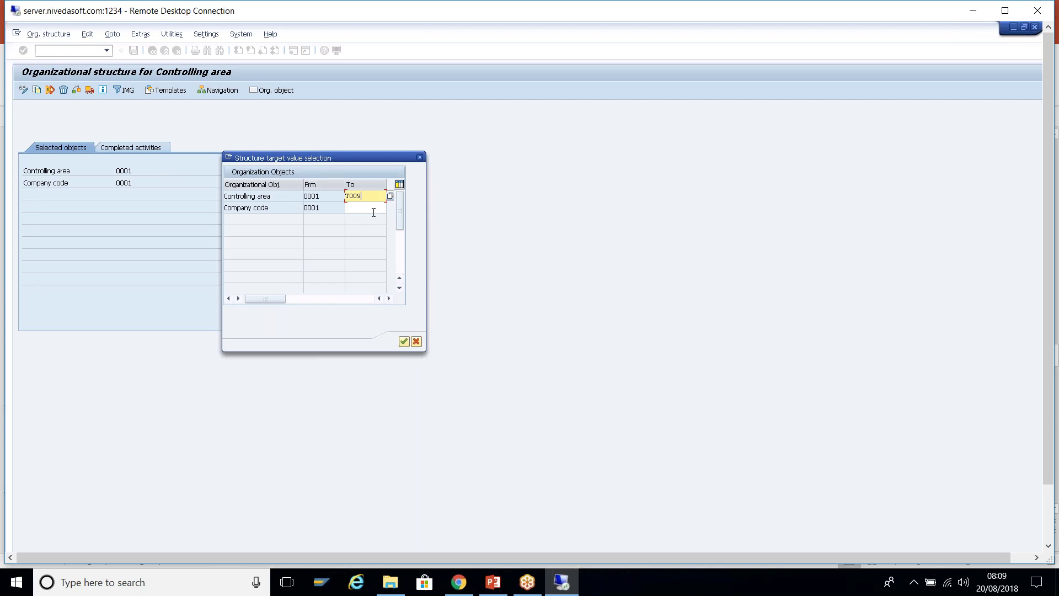
pyautogui.click(379, 208)
pyautogui.click(389, 207)
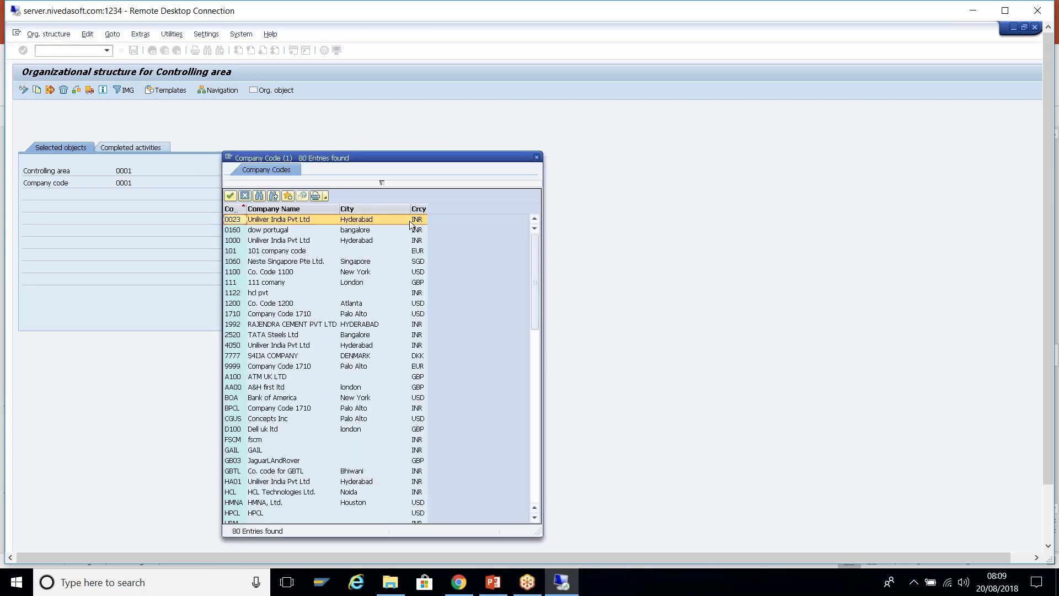
pyautogui.doubleClick(297, 219)
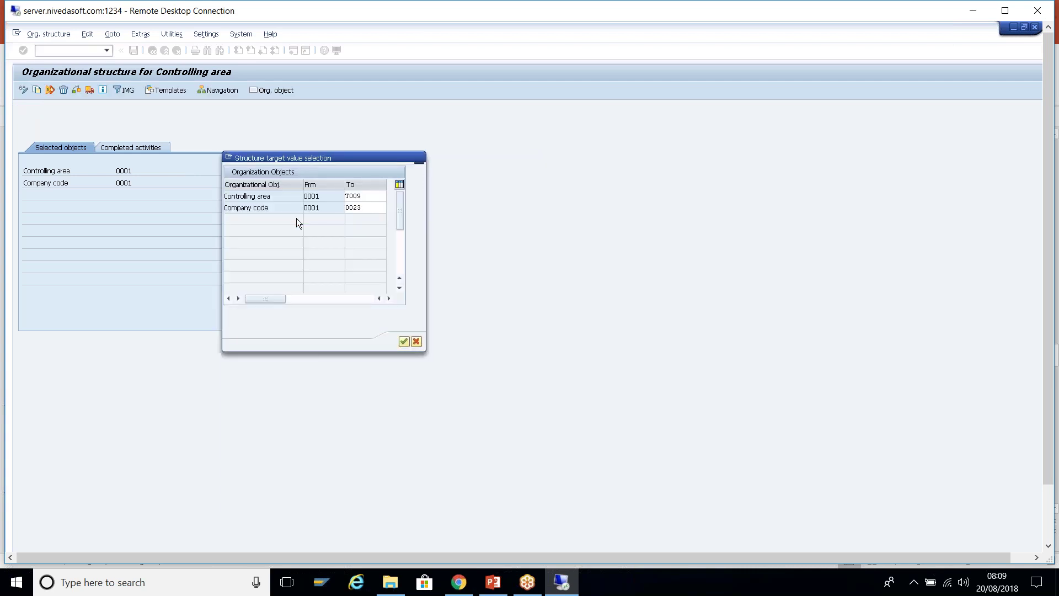
pyautogui.press('Return')
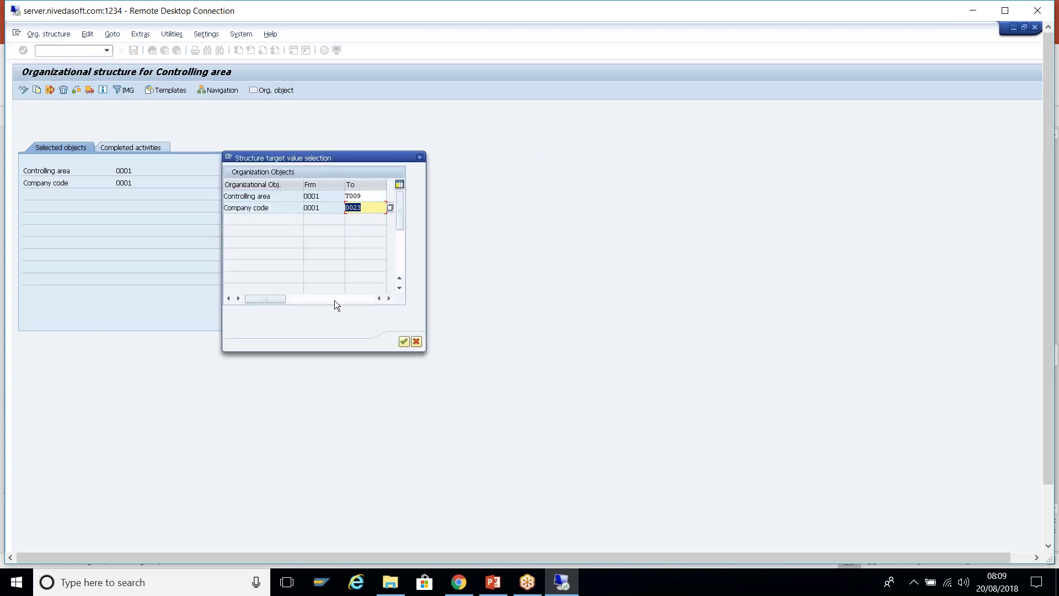
pyautogui.click(406, 345)
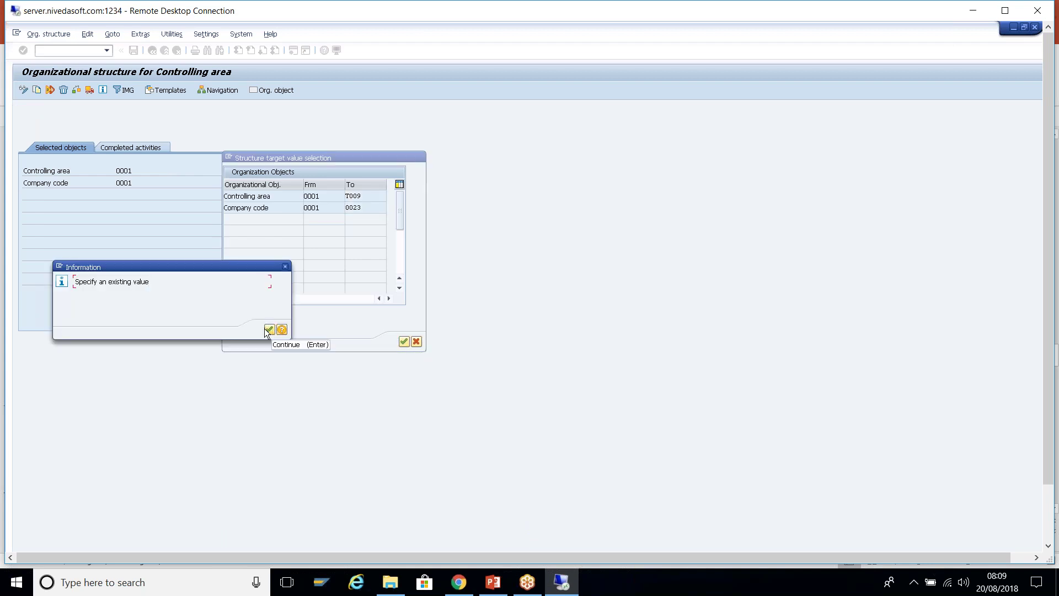
# - Clear the company code target and restore T009 as the controlling area target
pyautogui.click(268, 330)
pyautogui.press('BackSpace')
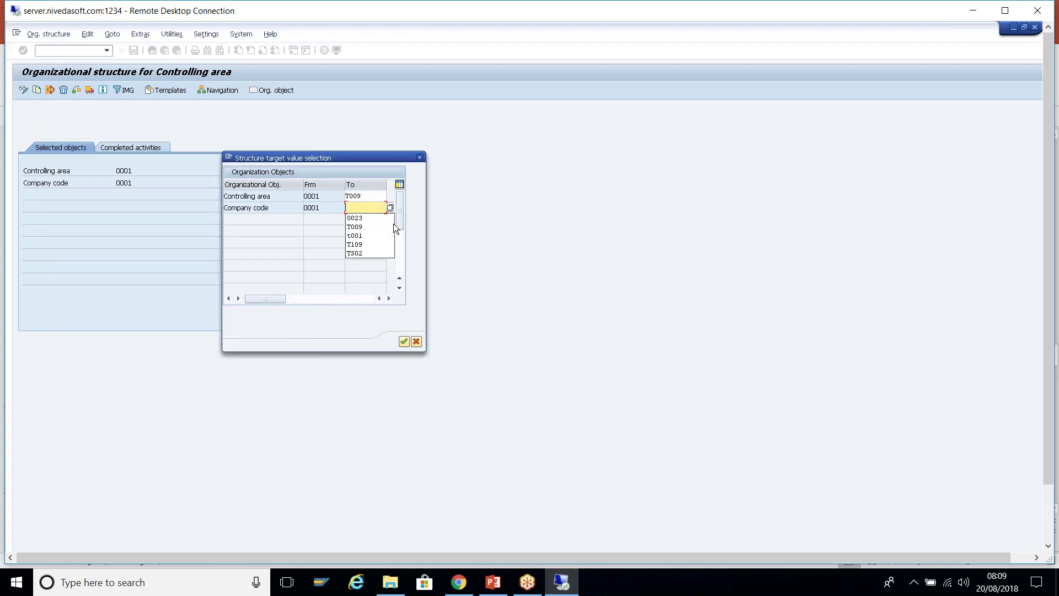
pyautogui.click(402, 184)
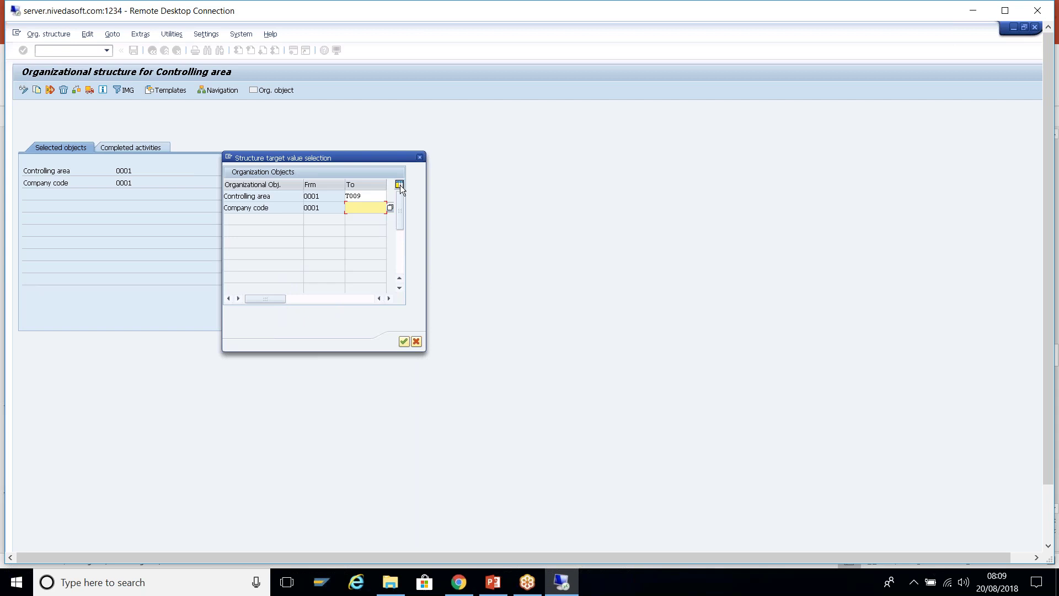
pyautogui.doubleClick(374, 195)
pyautogui.write('T')
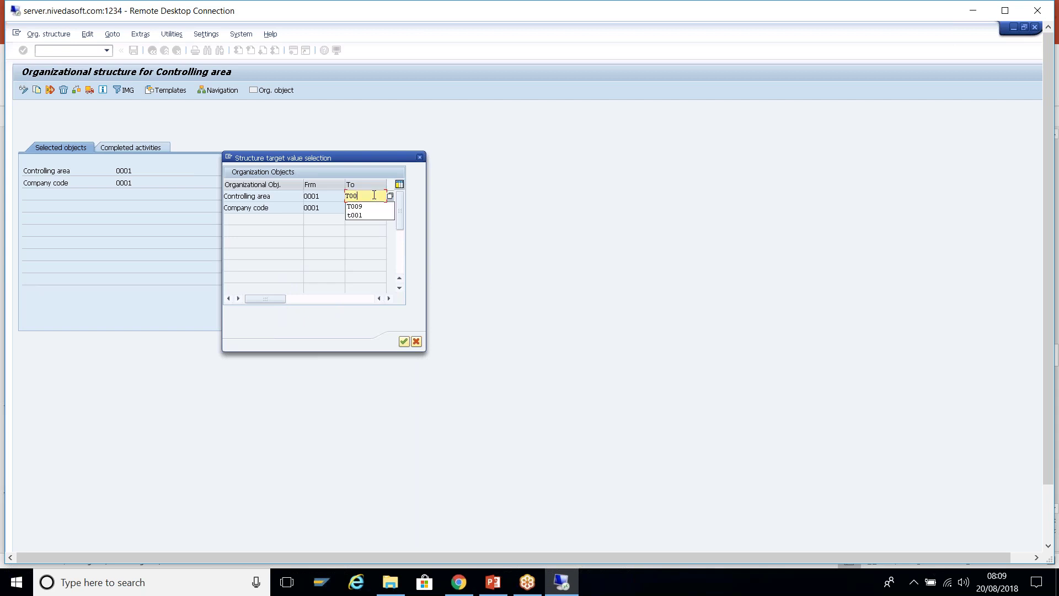
pyautogui.press('BackSpace')
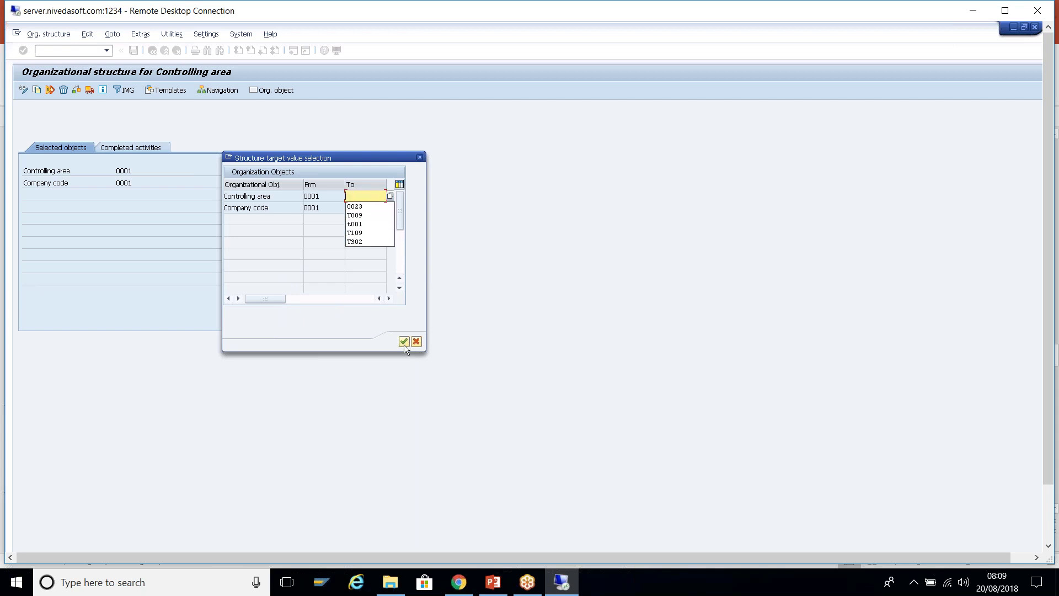
pyautogui.click(405, 341)
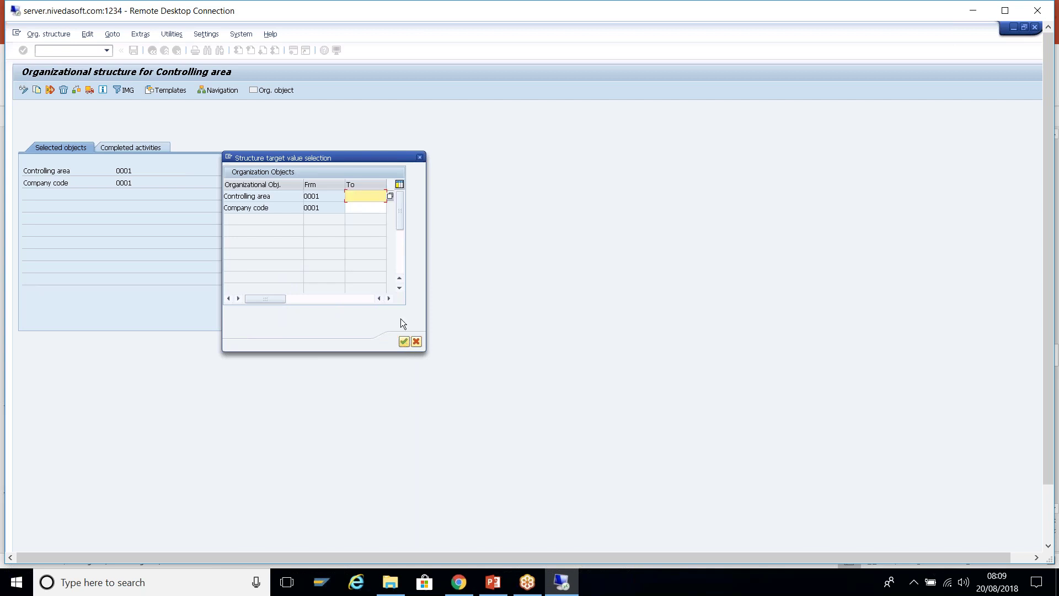
pyautogui.click(374, 197)
pyautogui.click(364, 215)
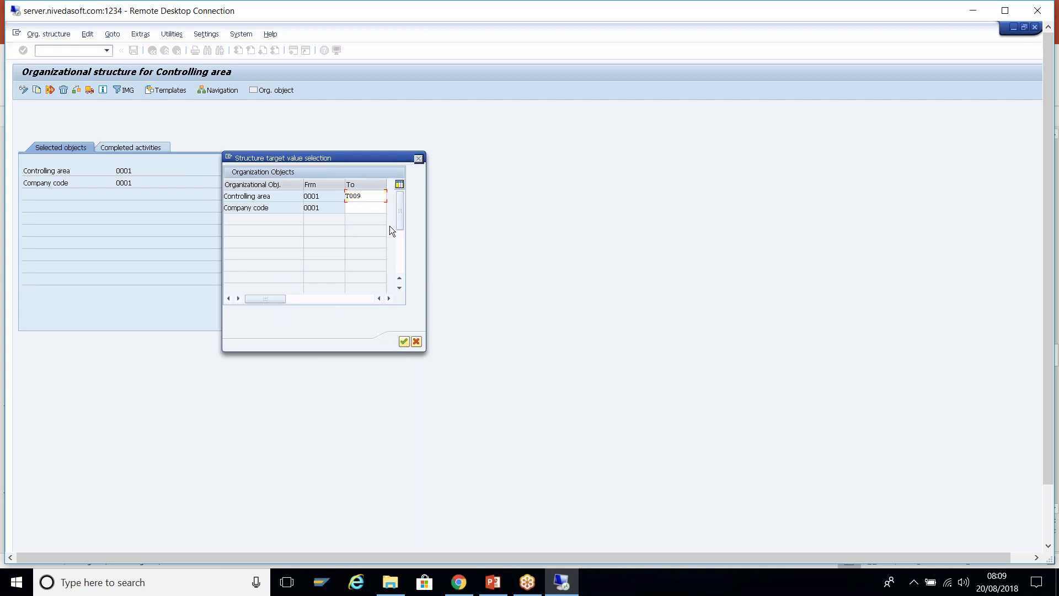
pyautogui.press('Return')
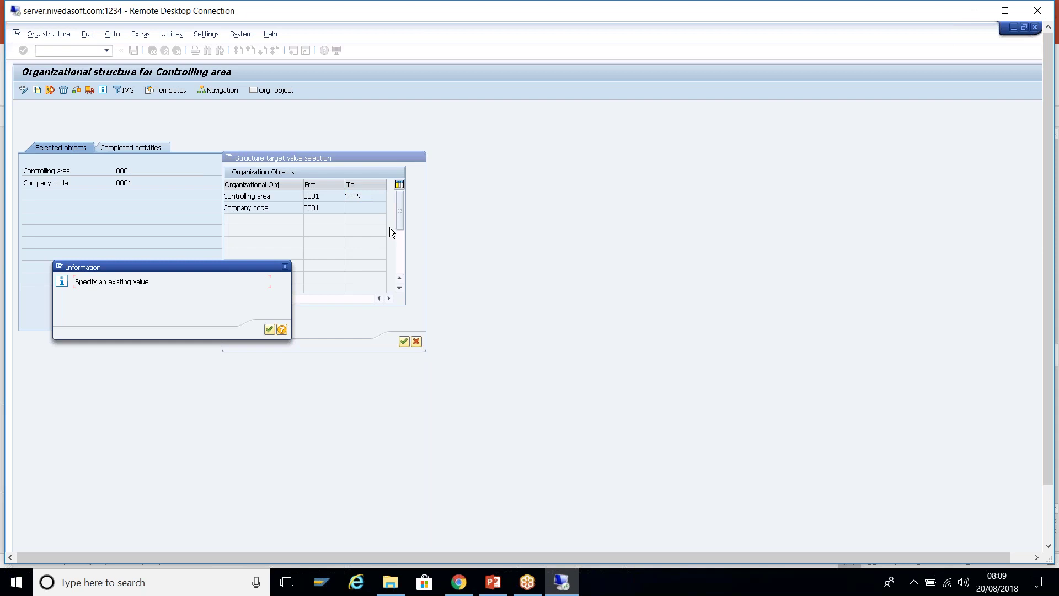
pyautogui.click(269, 329)
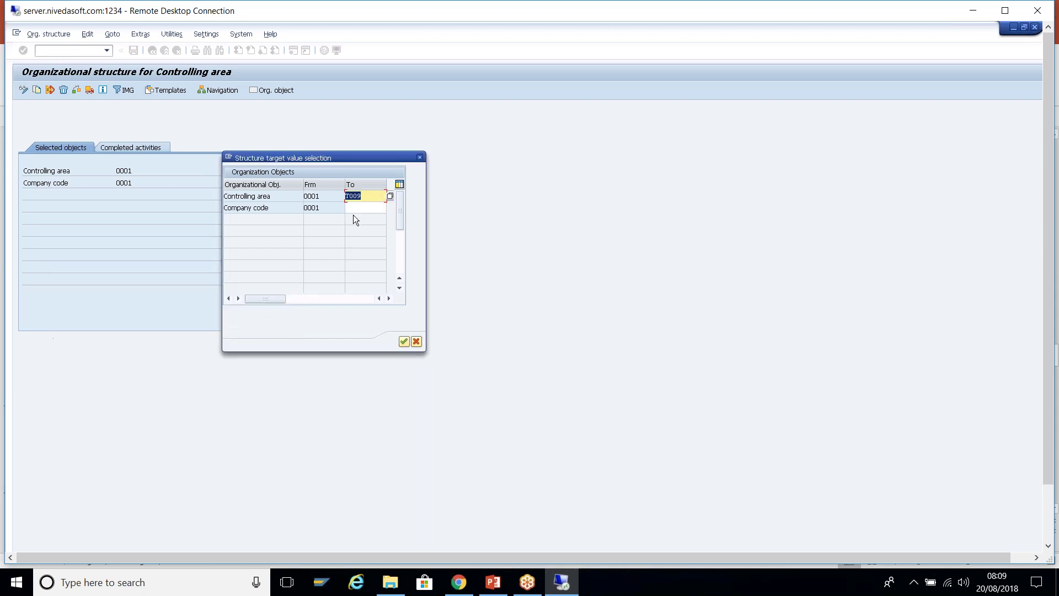
# - Try T003 as the target company code, then pick 1710 from the list instead
pyautogui.click(281, 205)
pyautogui.write('t')
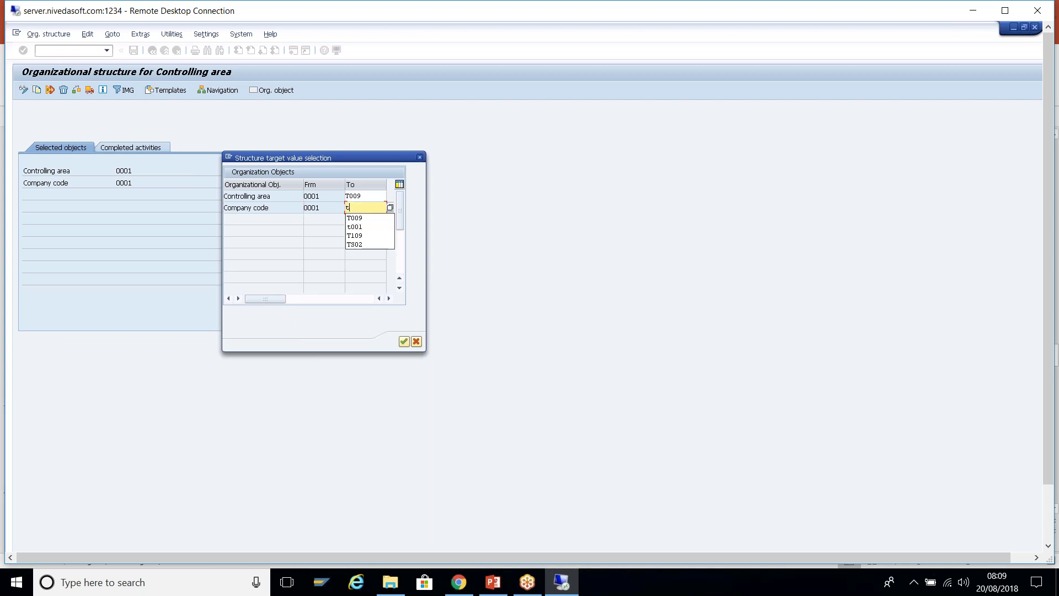
pyautogui.write('003')
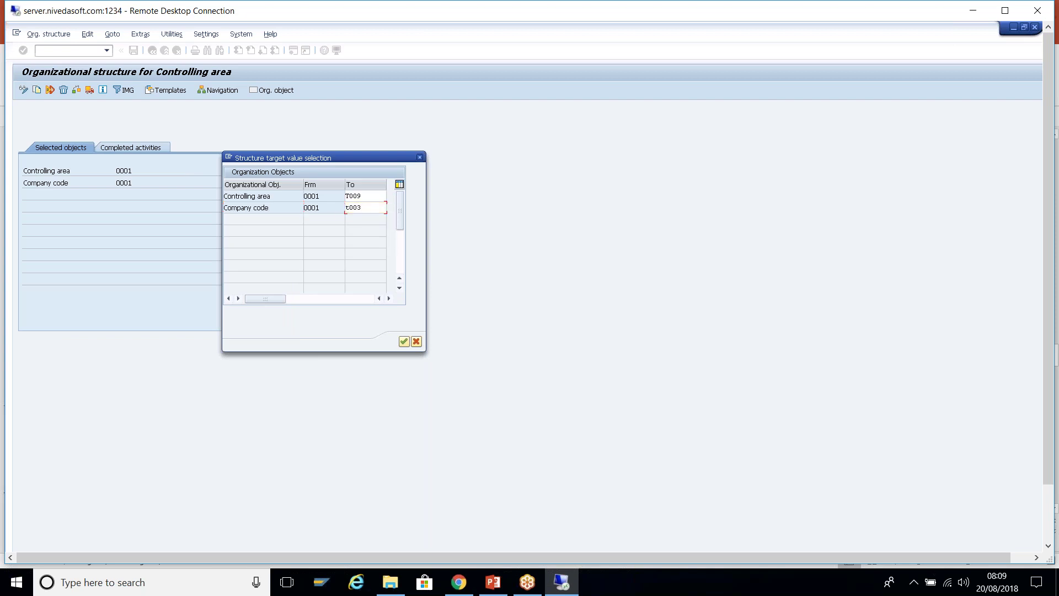
pyautogui.press('Return')
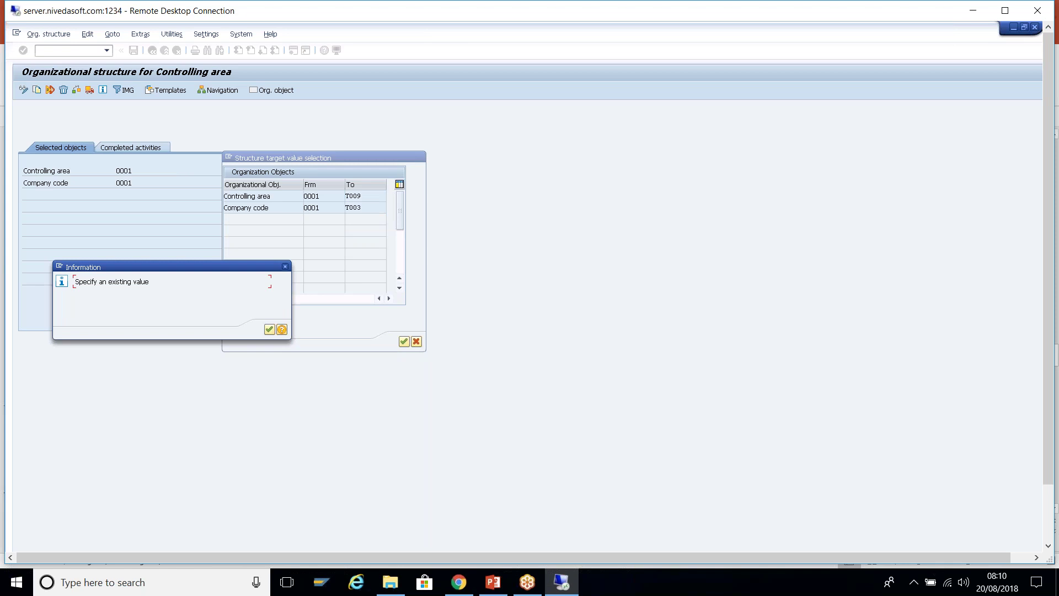
pyautogui.press('Return')
pyautogui.click(390, 208)
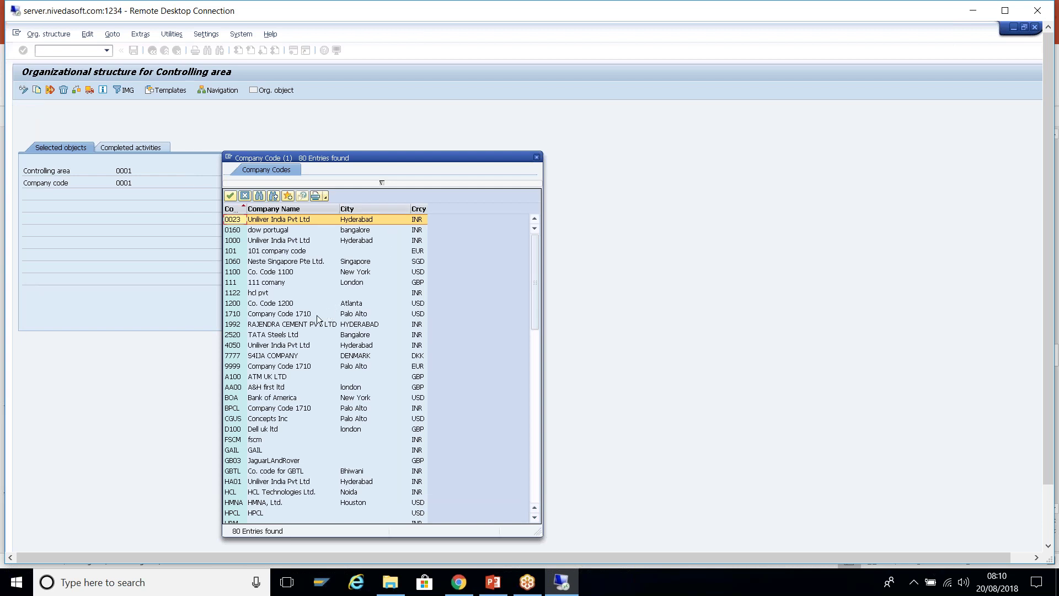
pyautogui.click(239, 315)
pyautogui.doubleClick(238, 314)
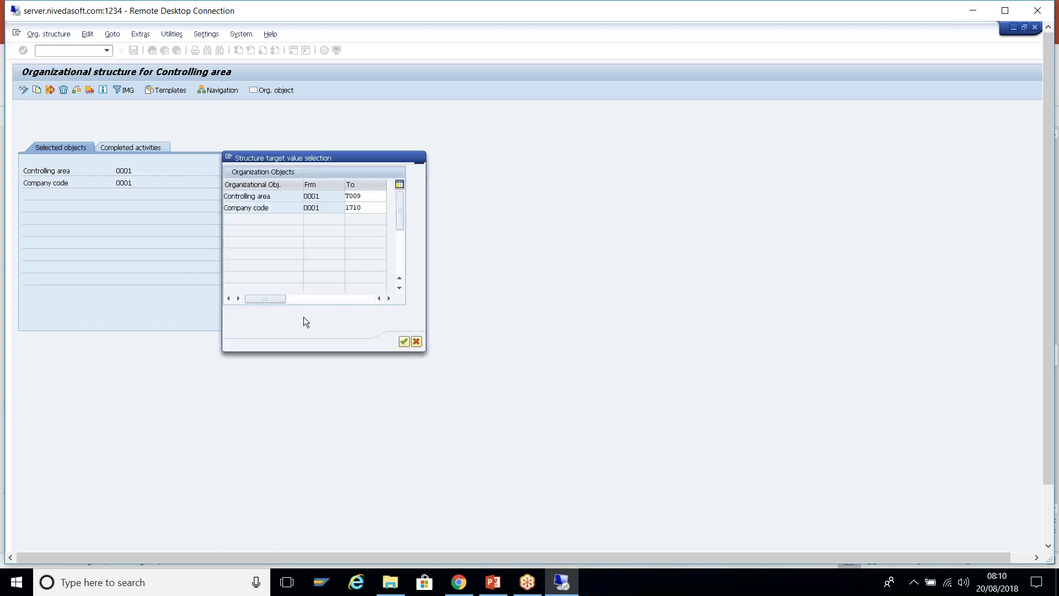
pyautogui.press('Return')
pyautogui.press('Return')
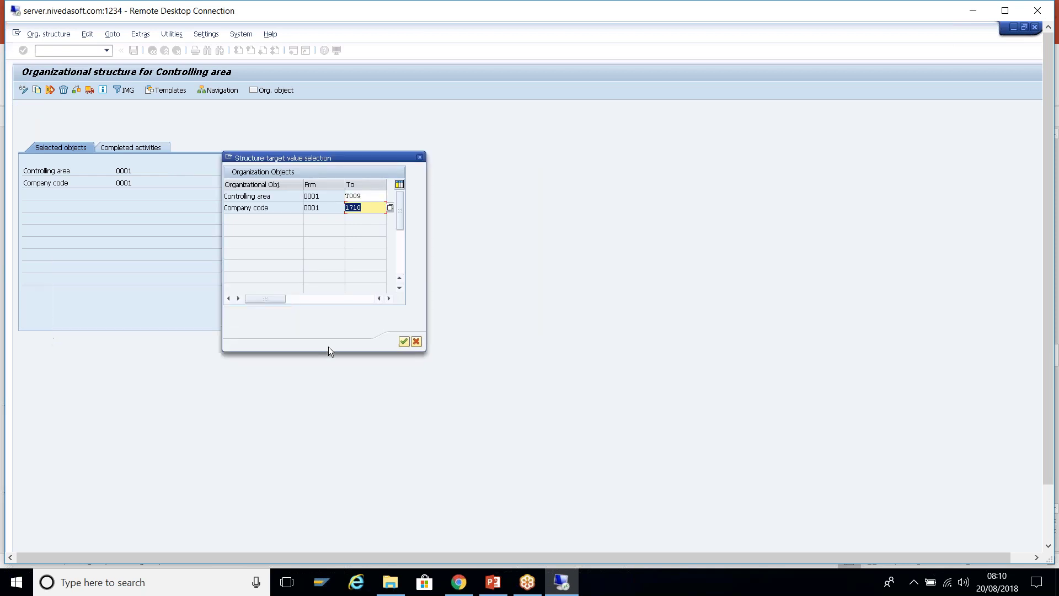
# - Cancel the copy transaction and try transaction OKKN
pyautogui.click(229, 157)
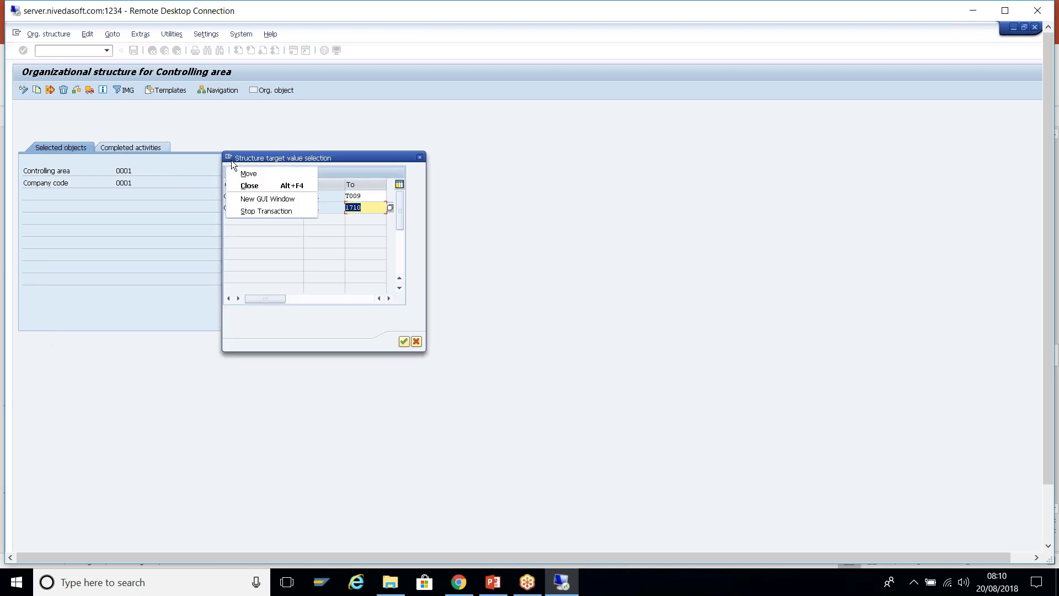
pyautogui.click(180, 105)
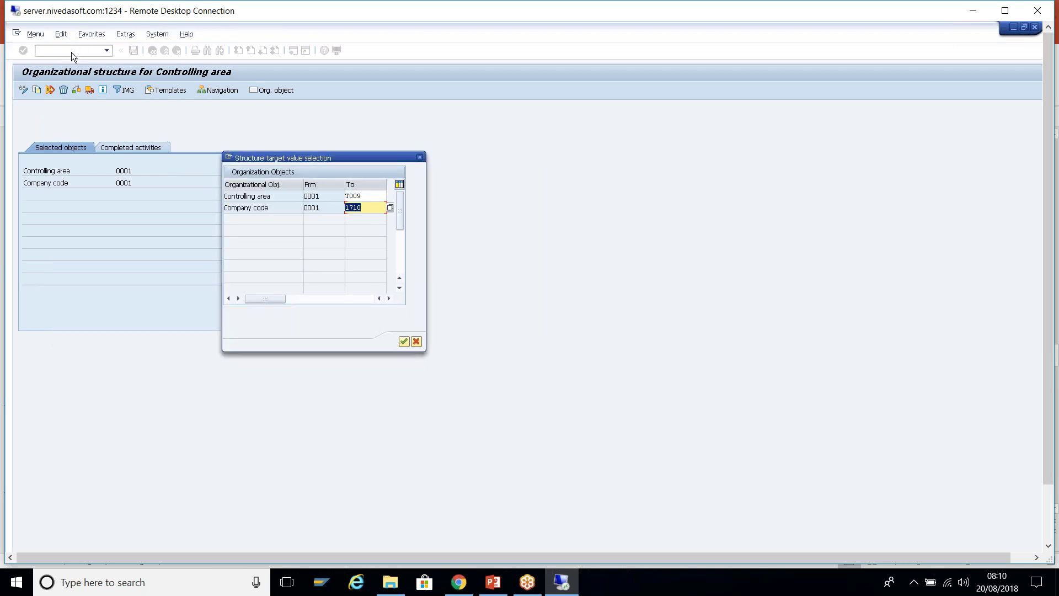
pyautogui.click(71, 51)
pyautogui.write('ok')
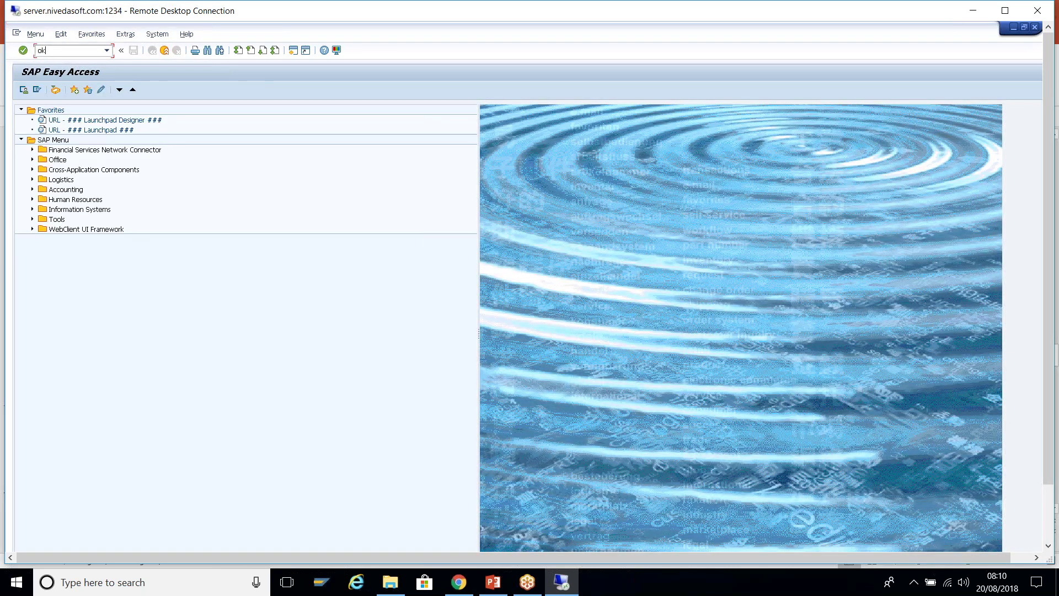
pyautogui.write('kn')
pyautogui.press('Return')
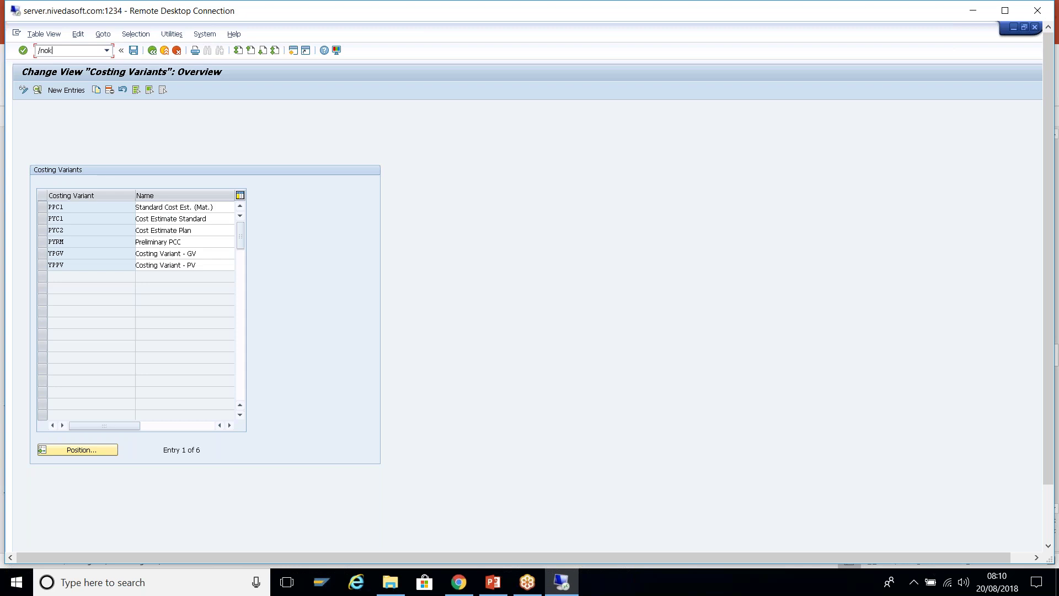
# - Open the Maintain Controlling Area basic data overview via /nOKKP
pyautogui.write('/nokp0')
pyautogui.press('Return')
pyautogui.write('s')
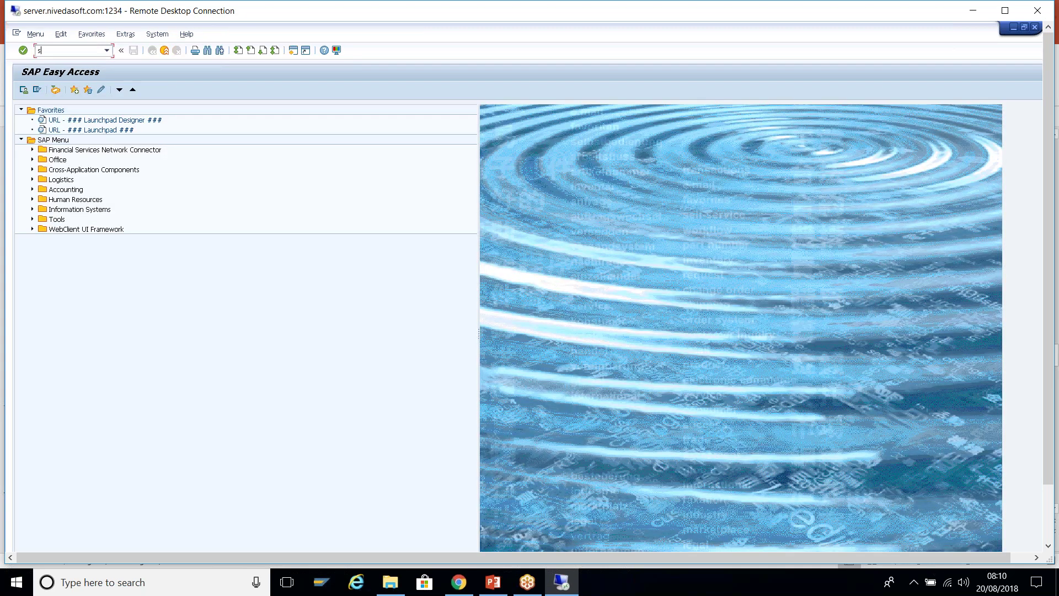
pyautogui.write('pro')
pyautogui.press('Return')
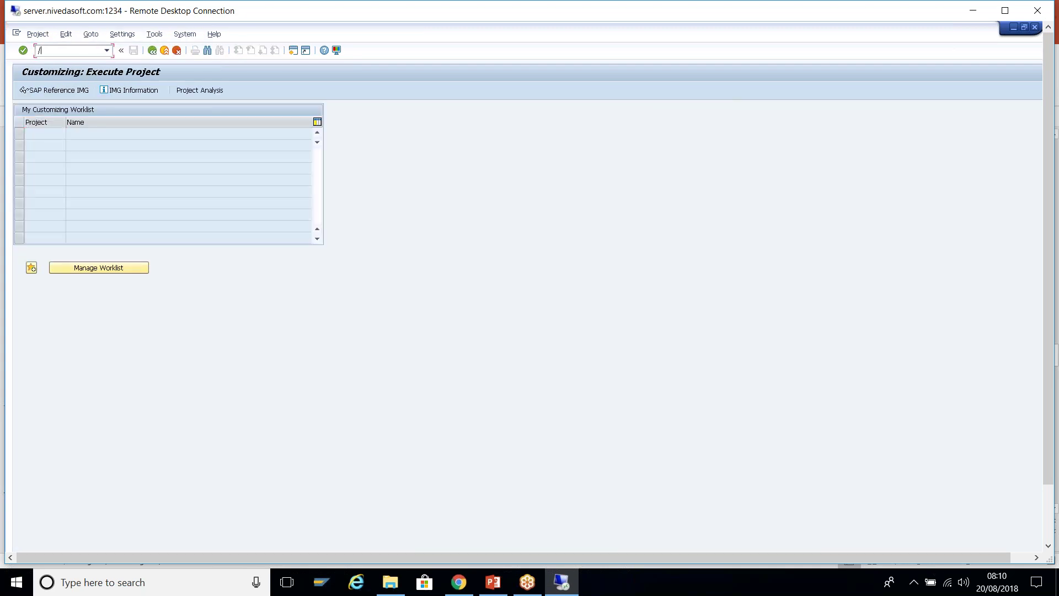
pyautogui.write('/nokkp')
pyautogui.press('Return')
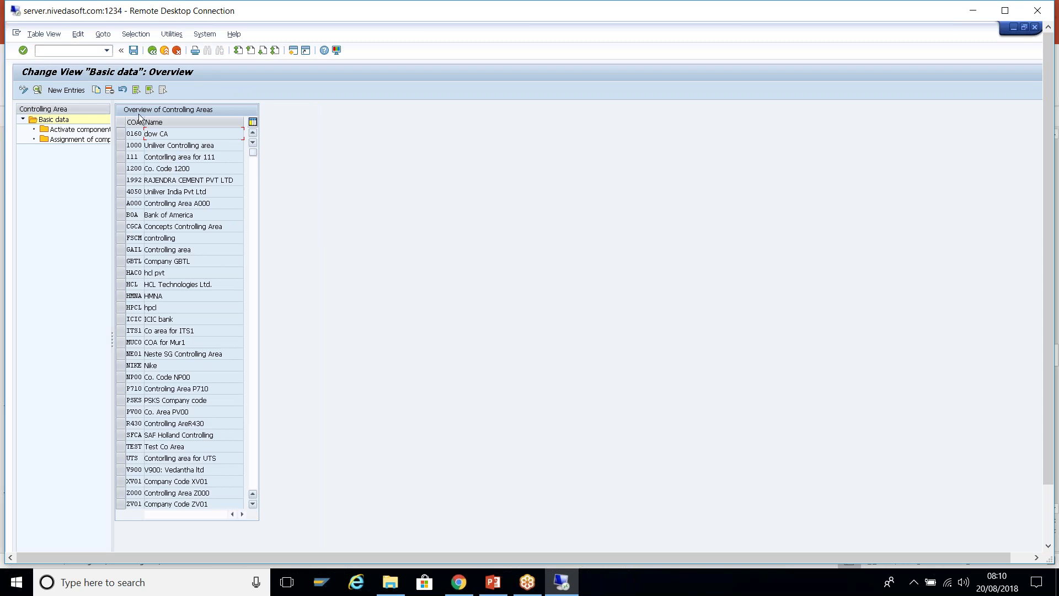
# - Widen the COAr column, maximize the remote session and bring the Organizational structure window forward
pyautogui.moveTo(144, 123); pyautogui.dragTo(159, 132)
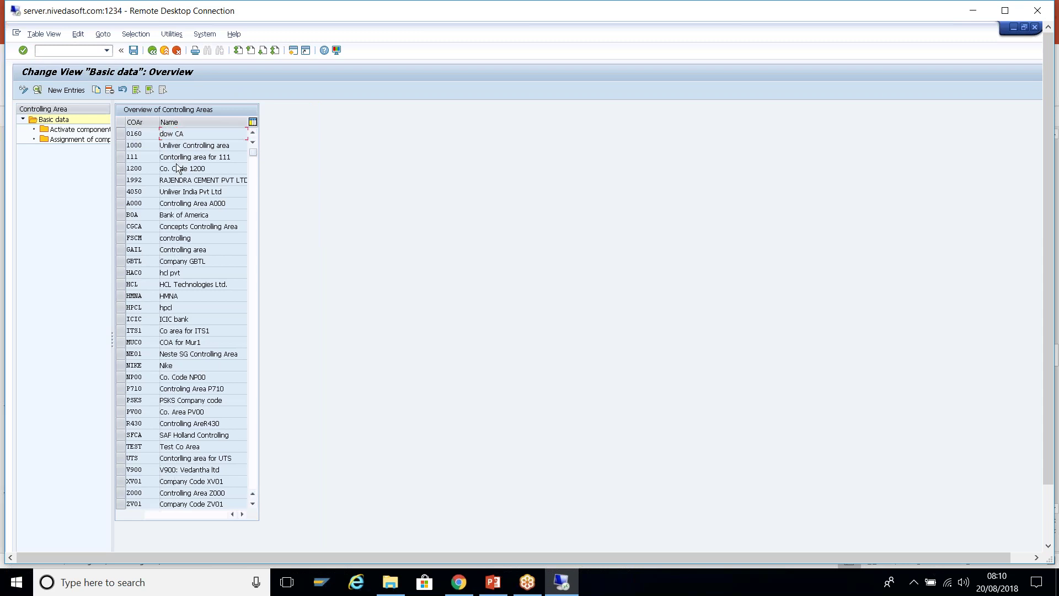
pyautogui.hotkey('alt', 'Tab')
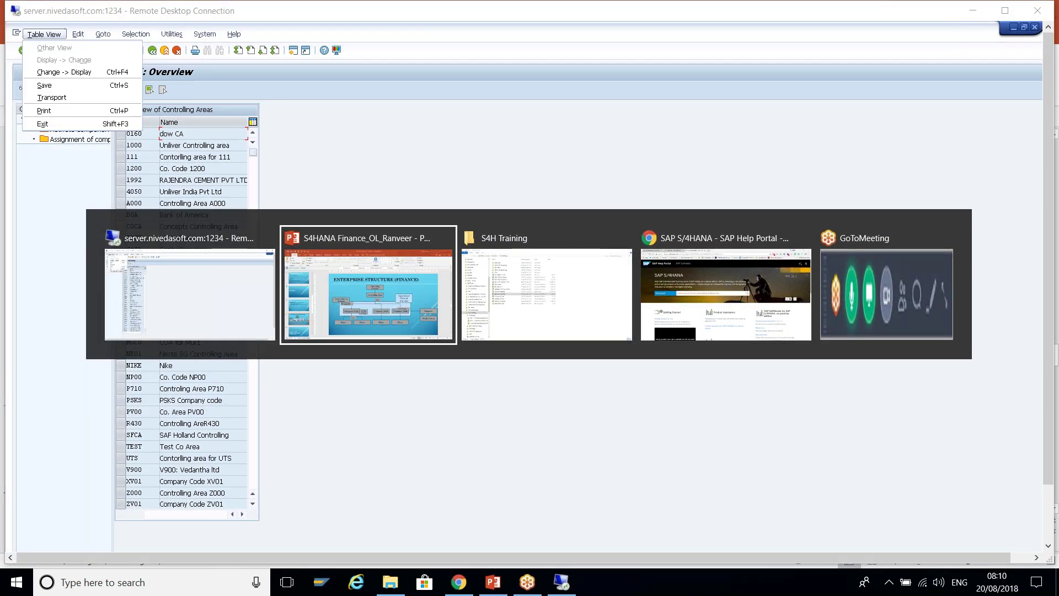
pyautogui.press('Escape')
pyautogui.doubleClick(579, 12)
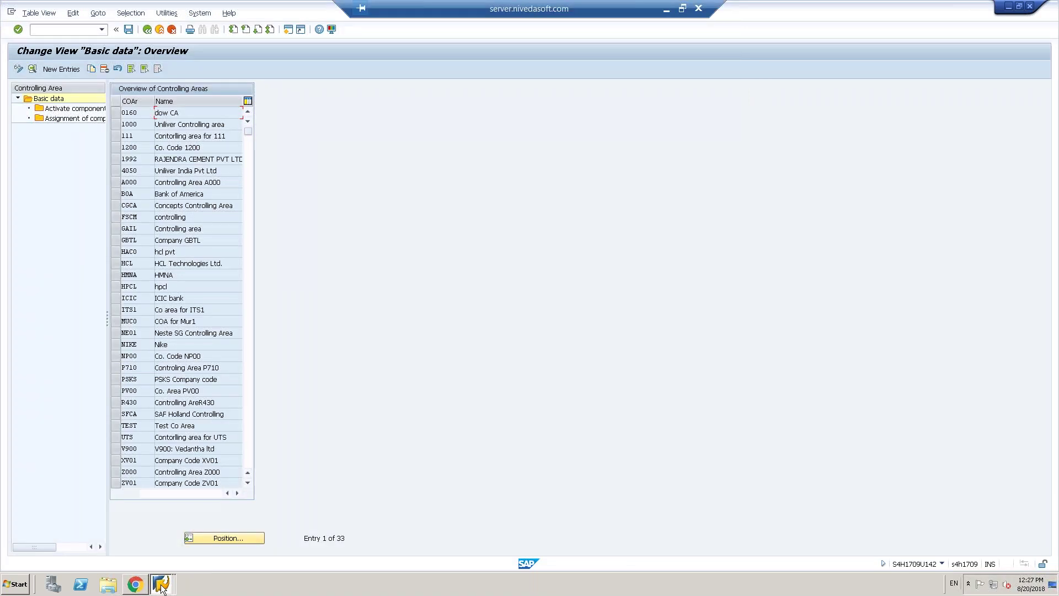
pyautogui.moveTo(162, 586)
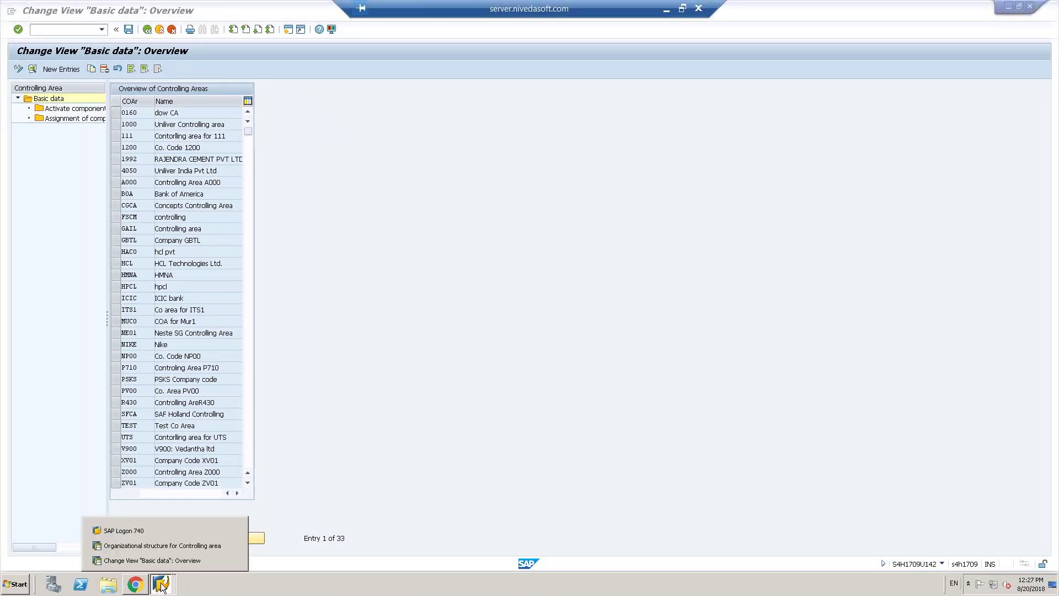
pyautogui.click(173, 544)
# - Cancel the pending T009/1710 copy, briefly try Org. object mode, then restart Replace org. structure
pyautogui.click(412, 324)
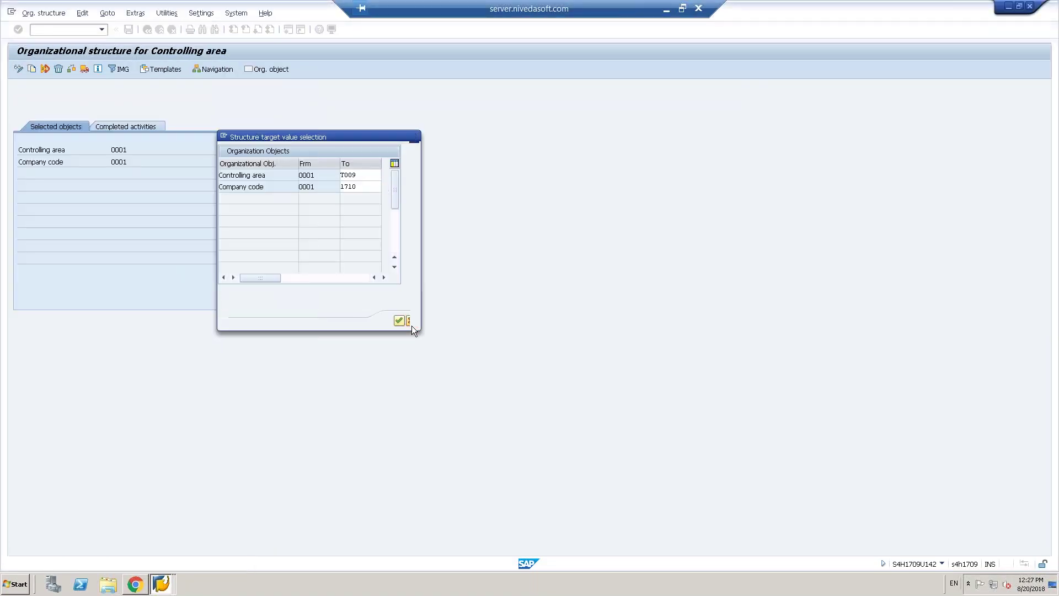
pyautogui.click(264, 308)
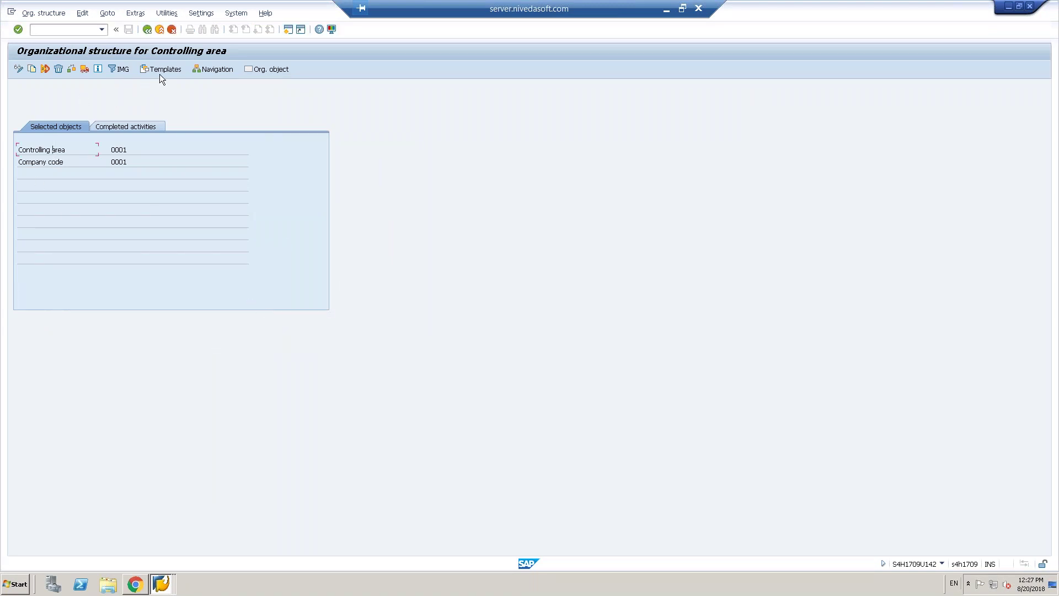
pyautogui.click(279, 70)
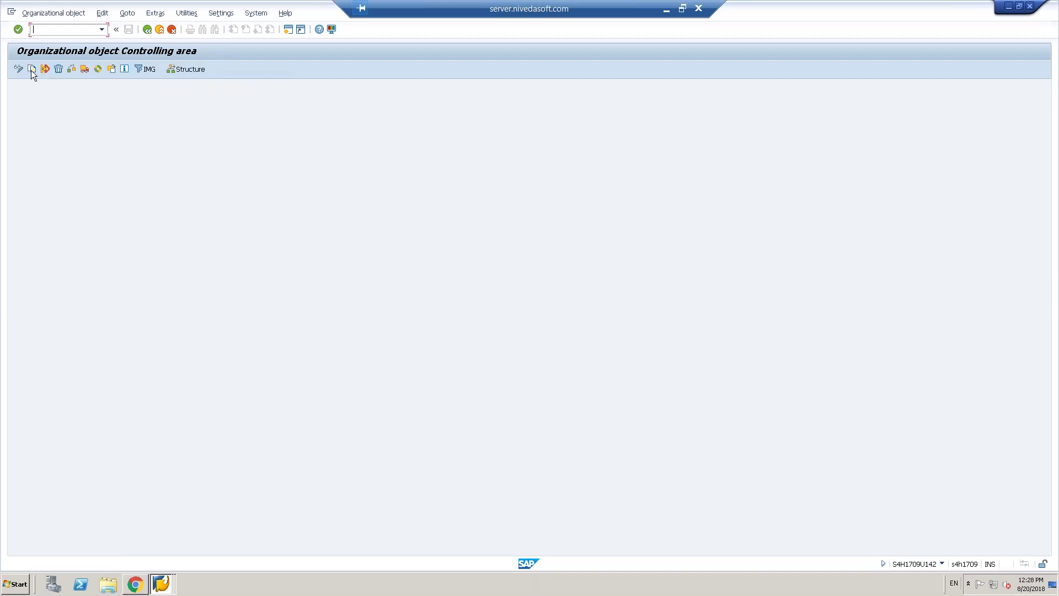
pyautogui.click(30, 70)
pyautogui.click(263, 321)
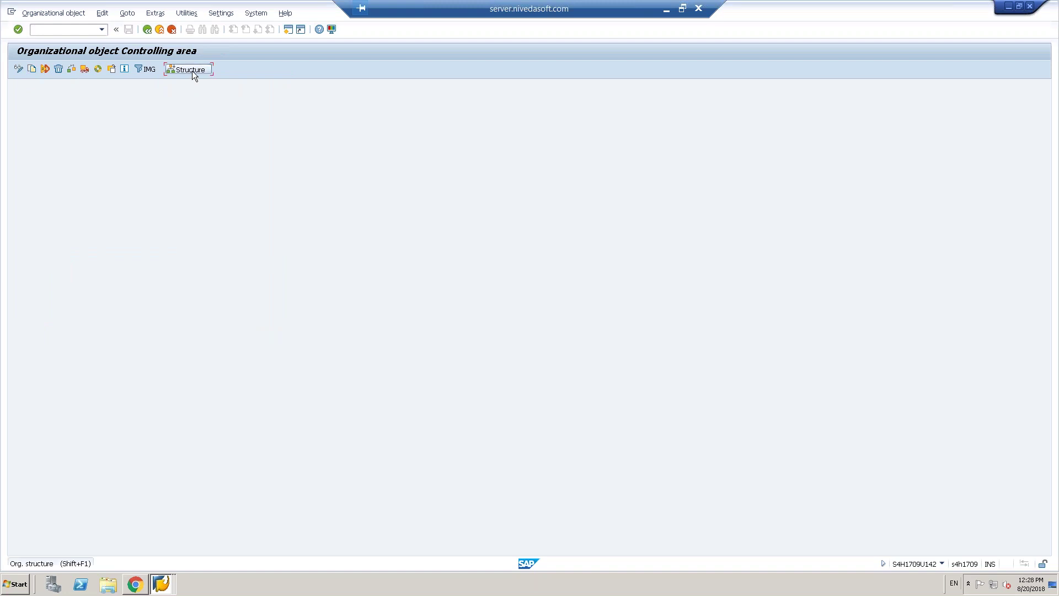
pyautogui.click(190, 71)
pyautogui.click(44, 70)
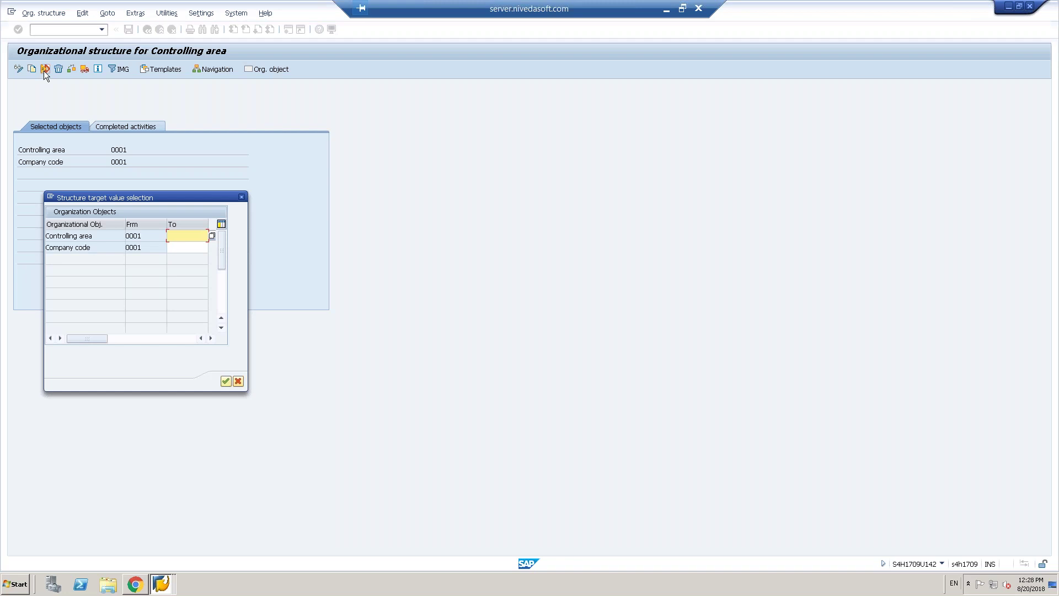
# - Enter targets T009 and T109, acknowledge T109 being rejected as nonexistent, and close without replacing
pyautogui.moveTo(163, 198); pyautogui.dragTo(341, 148)
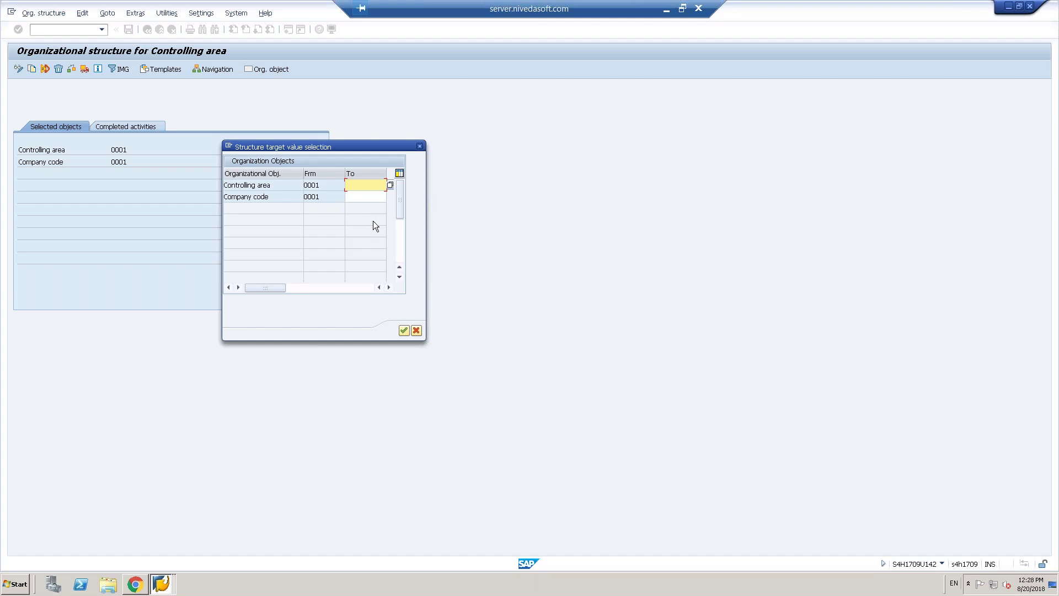
pyautogui.click(363, 204)
pyautogui.click(362, 197)
pyautogui.write('t')
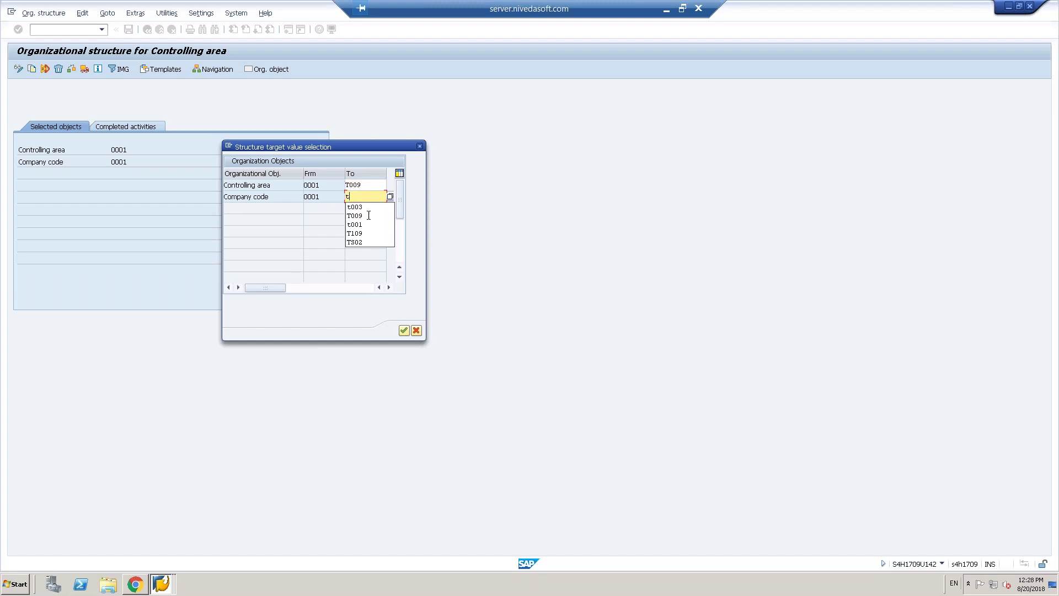
pyautogui.click(362, 232)
pyautogui.click(403, 330)
pyautogui.click(264, 309)
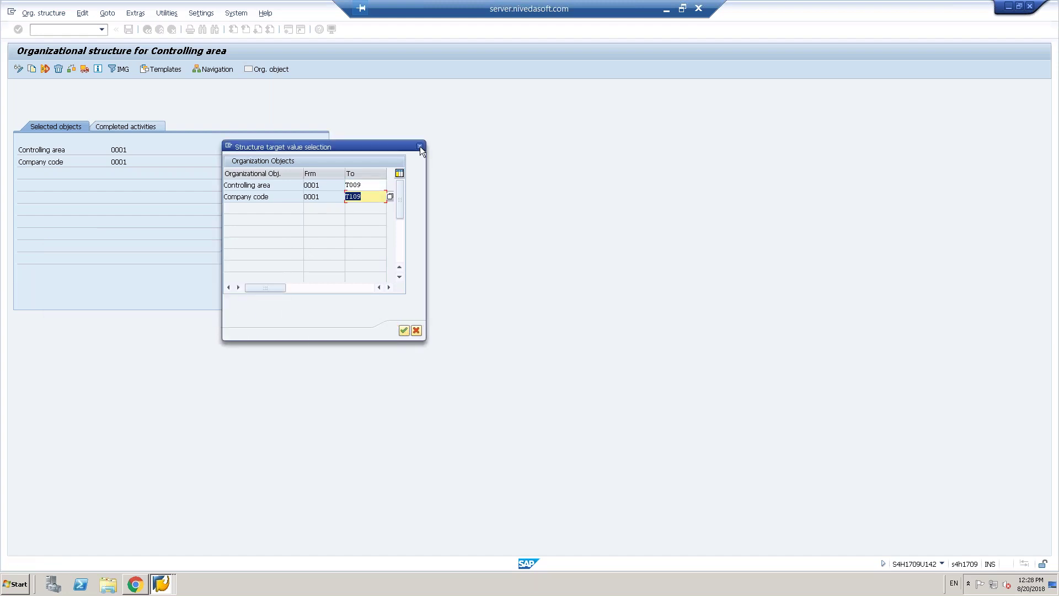
pyautogui.click(419, 146)
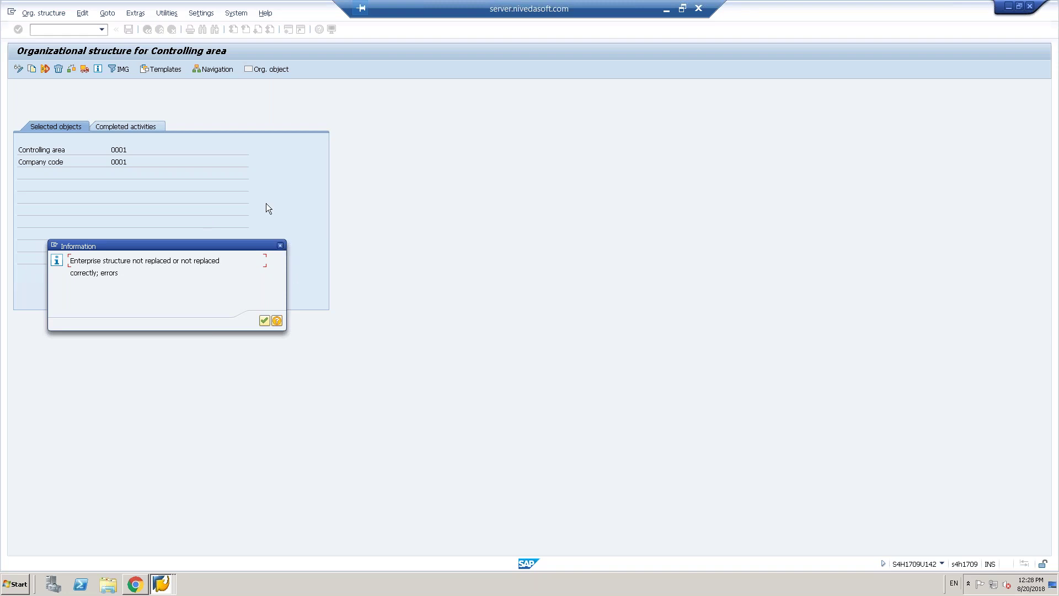
pyautogui.press('Return')
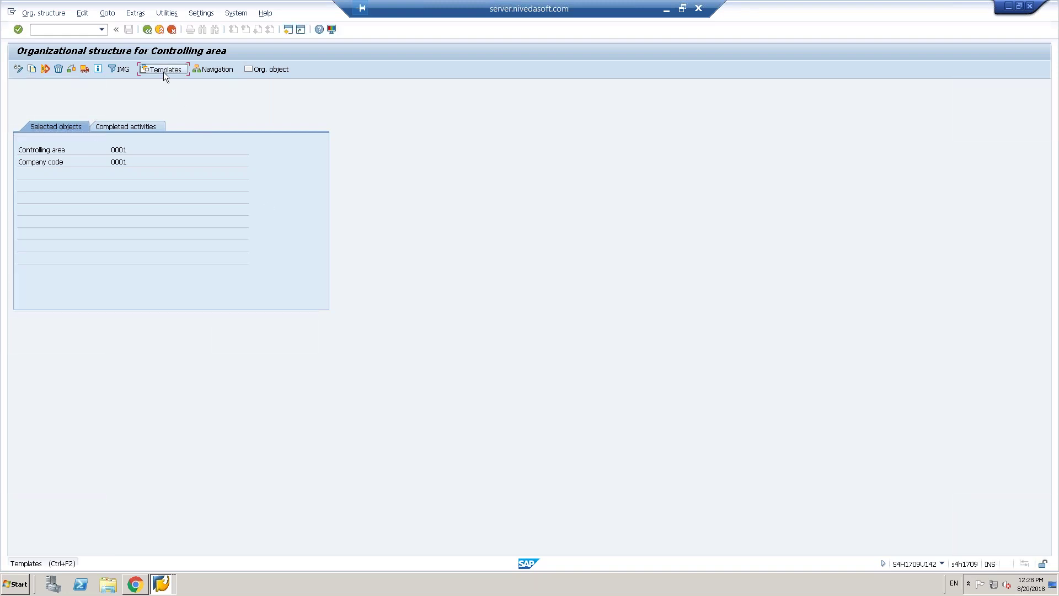
# - Apply the 'Controlling area, co. code' template to the structure with controlling area 0001
pyautogui.click(163, 71)
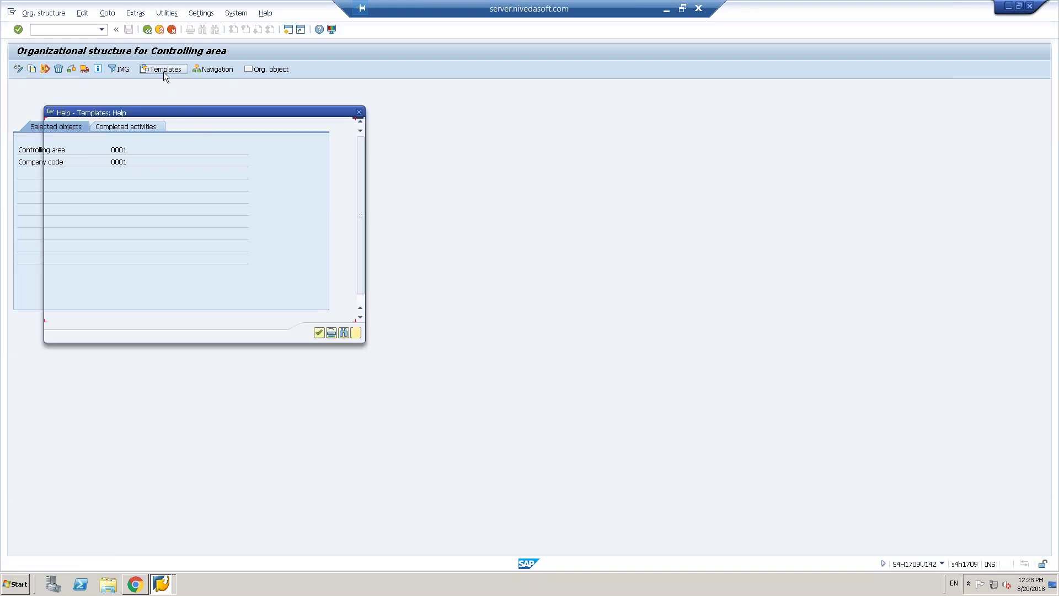
pyautogui.click(319, 333)
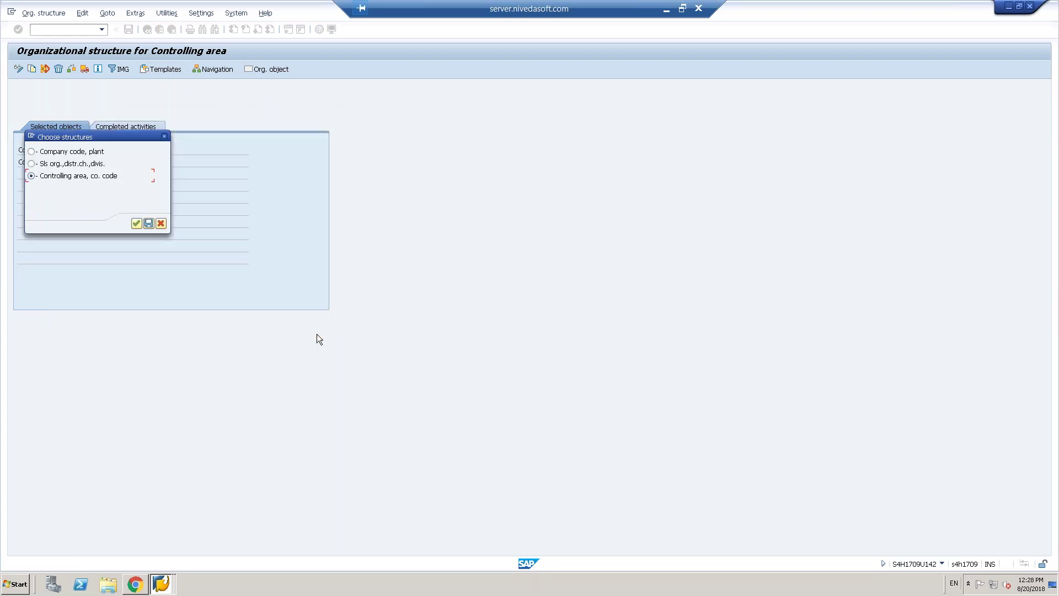
pyautogui.click(136, 224)
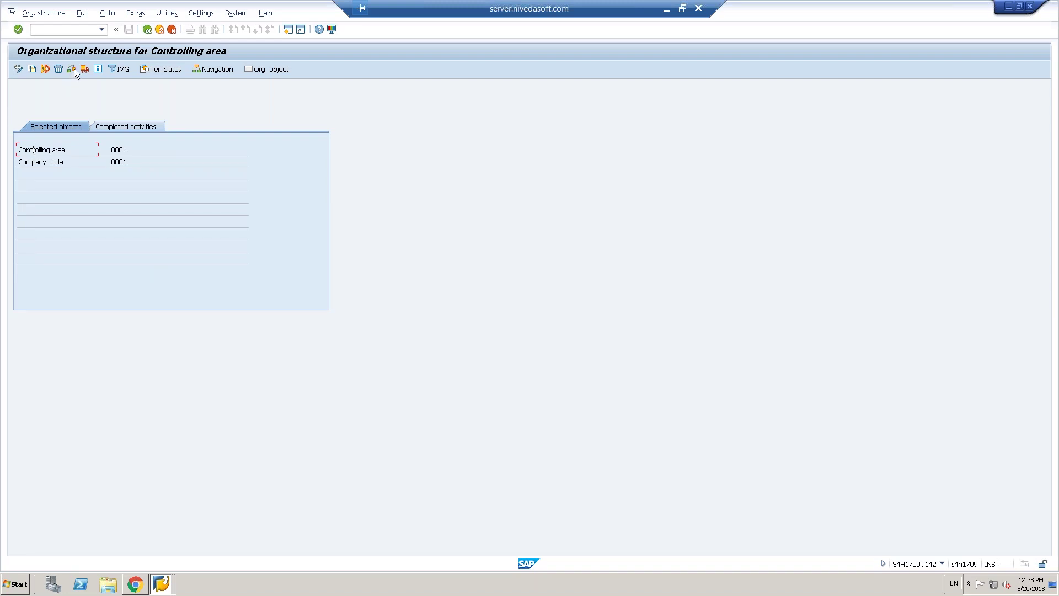
pyautogui.click(114, 152)
# - Run the structure check and confirm all foreign key dependencies are correct
pyautogui.click(71, 69)
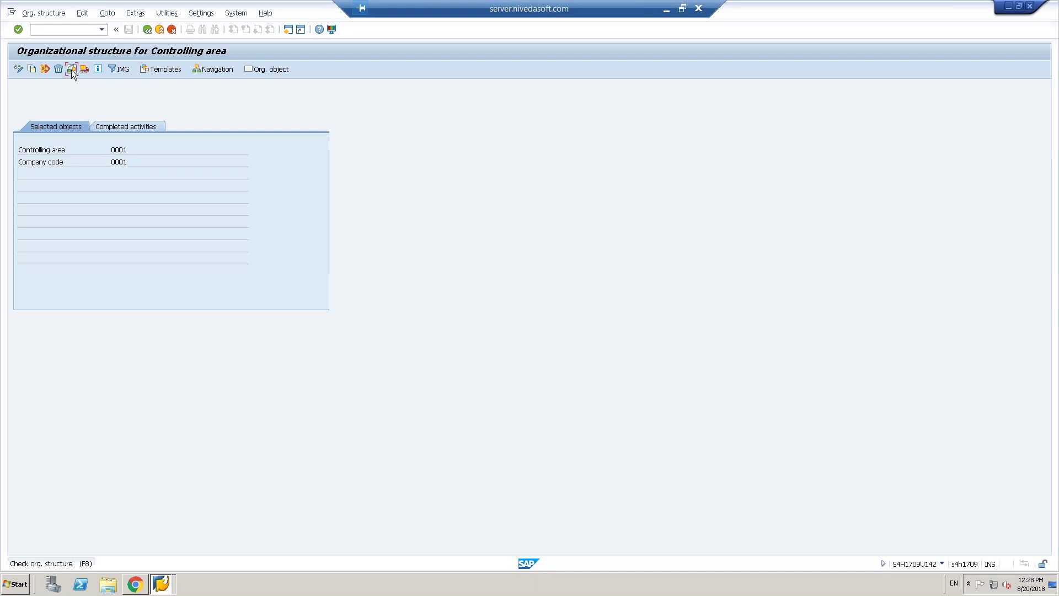
pyautogui.click(72, 70)
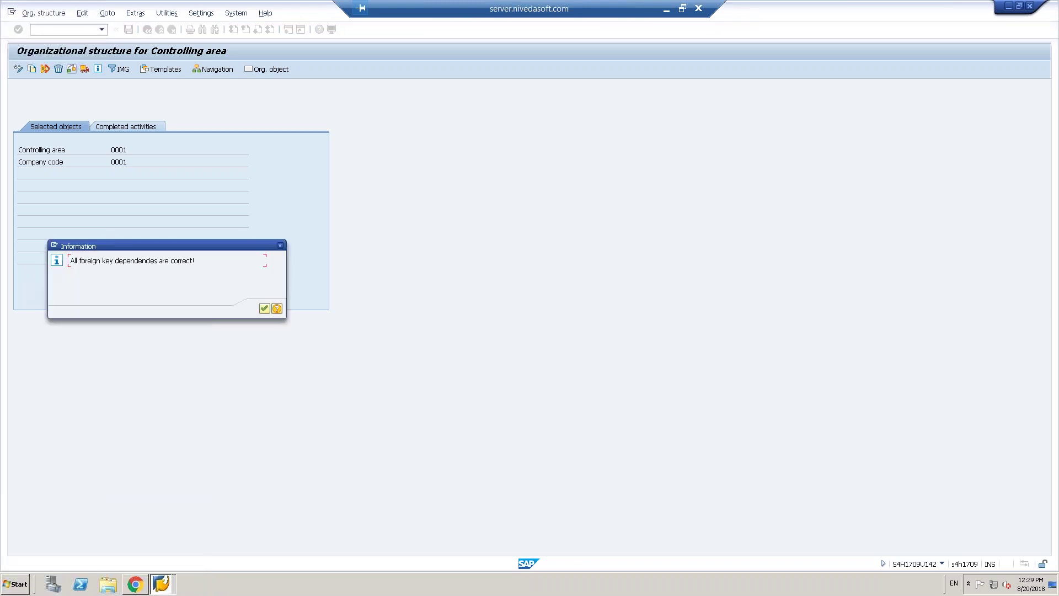
pyautogui.click(264, 308)
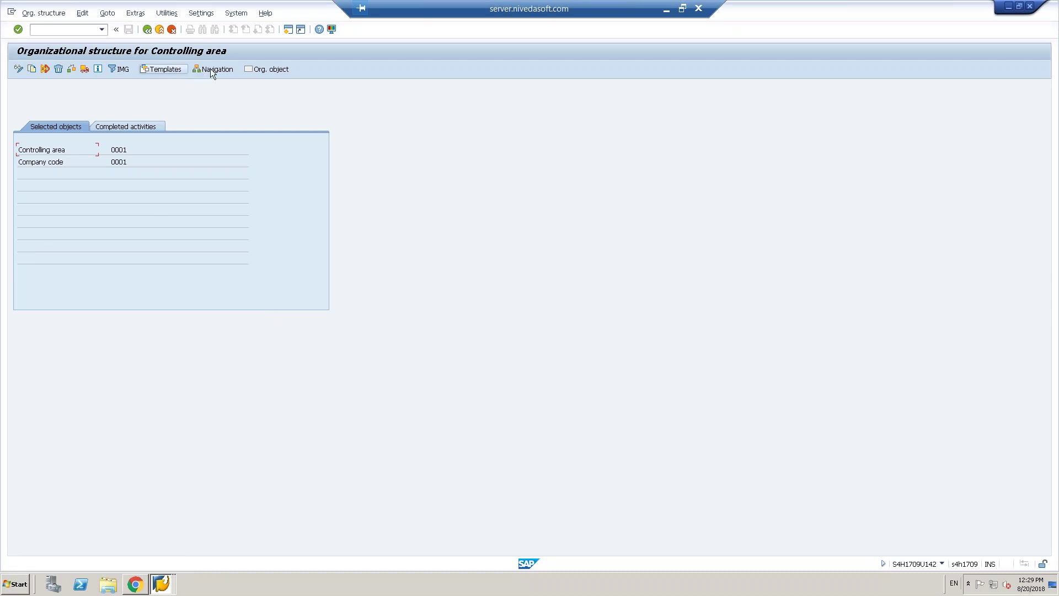
pyautogui.press('F1')
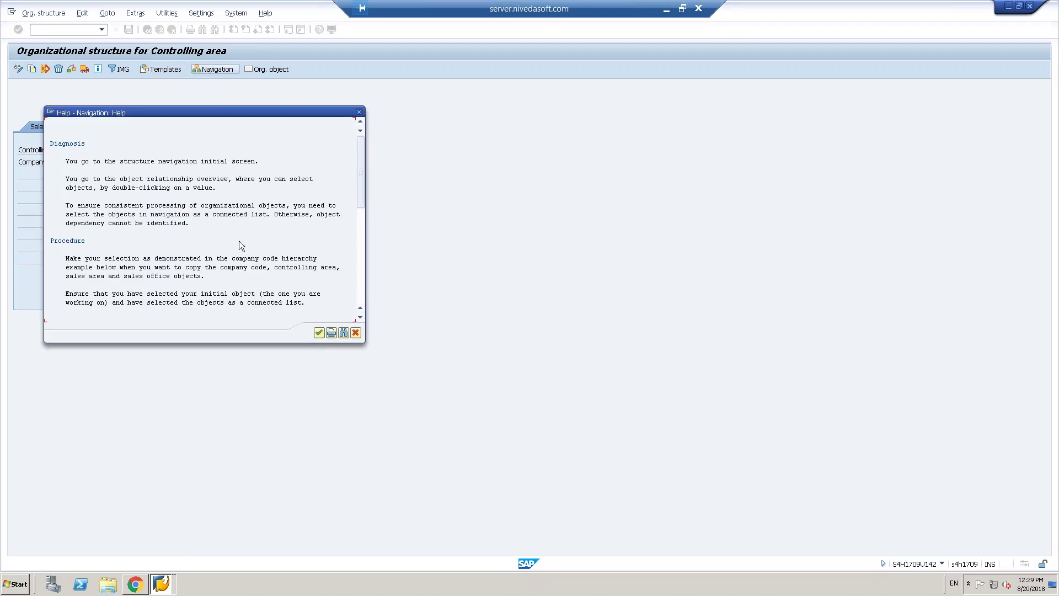
pyautogui.click(319, 333)
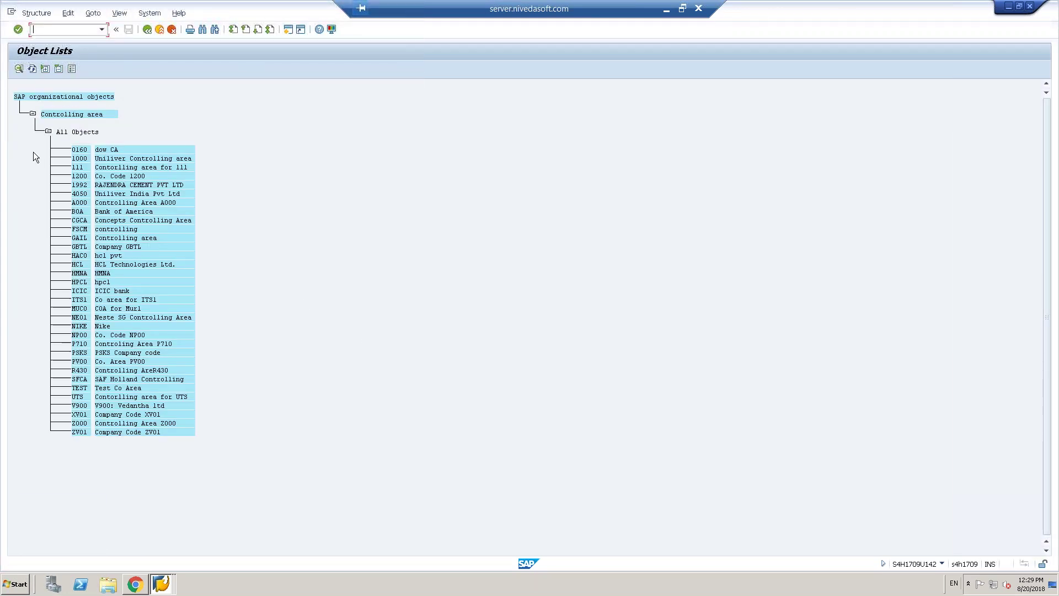
pyautogui.click(81, 158)
pyautogui.click(19, 69)
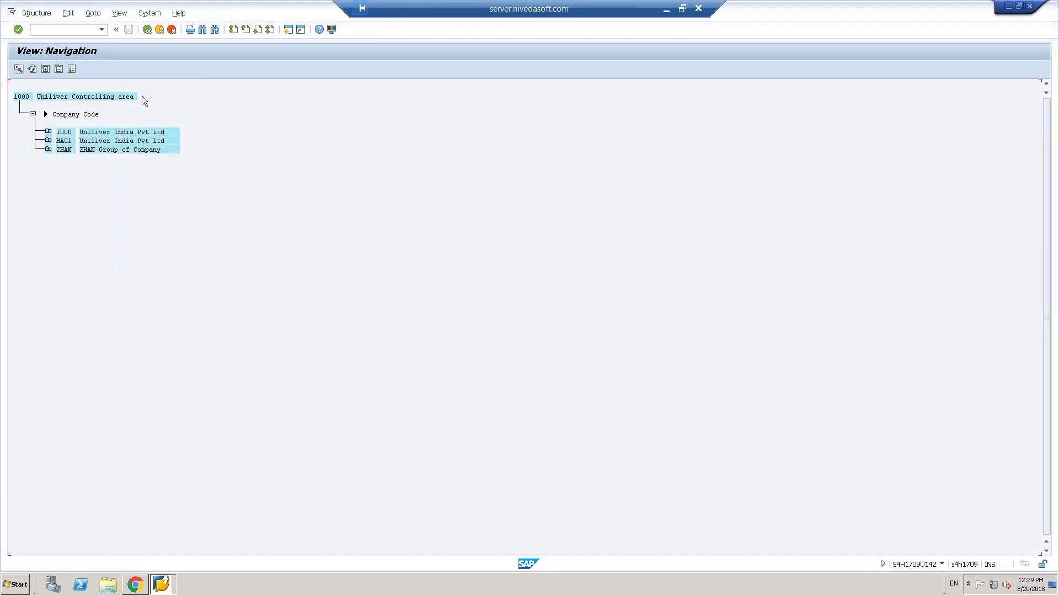
pyautogui.click(148, 30)
pyautogui.click(149, 30)
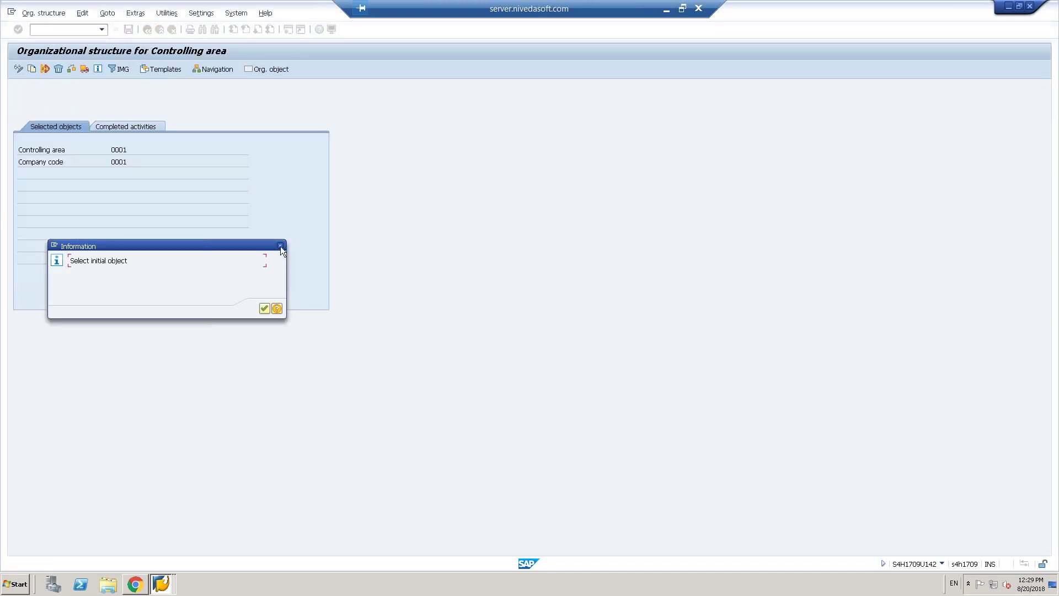
pyautogui.click(280, 245)
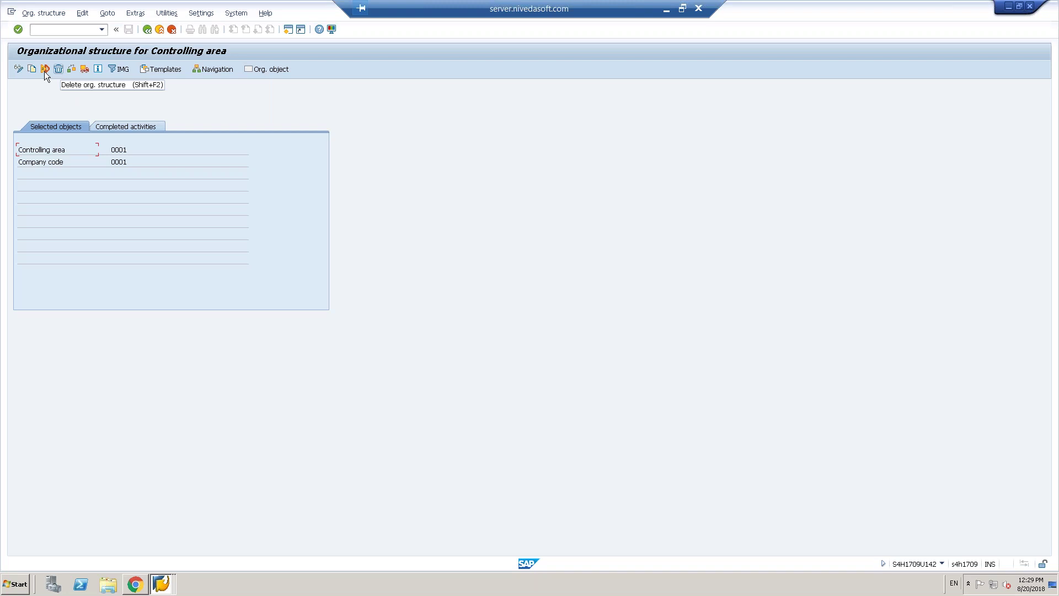
# - Switch to change mode, cancel the IMG project prompt, and start copying controlling area and company code 0001
pyautogui.click(19, 69)
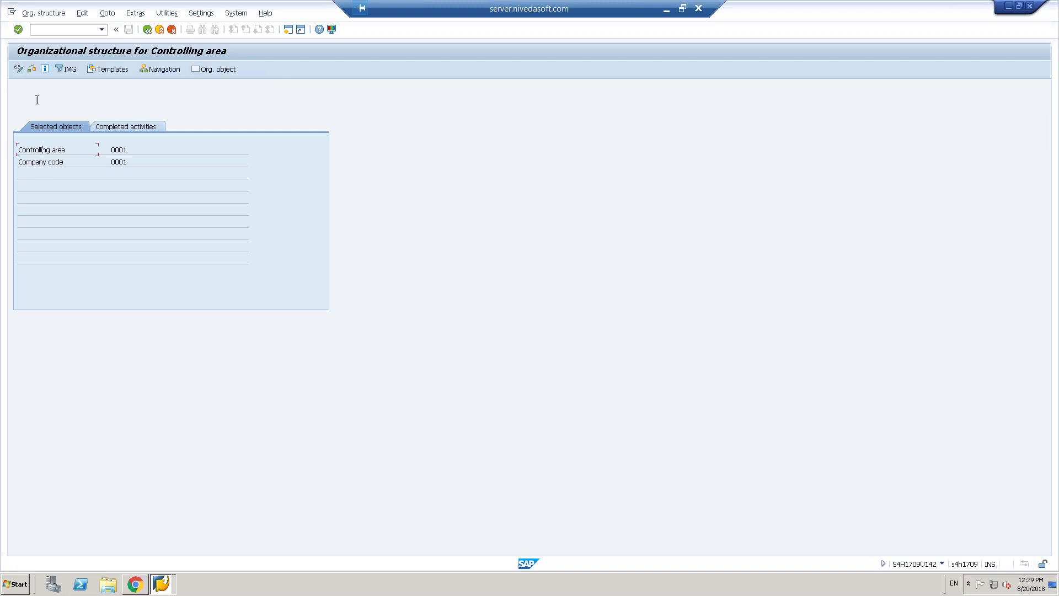
pyautogui.click(19, 71)
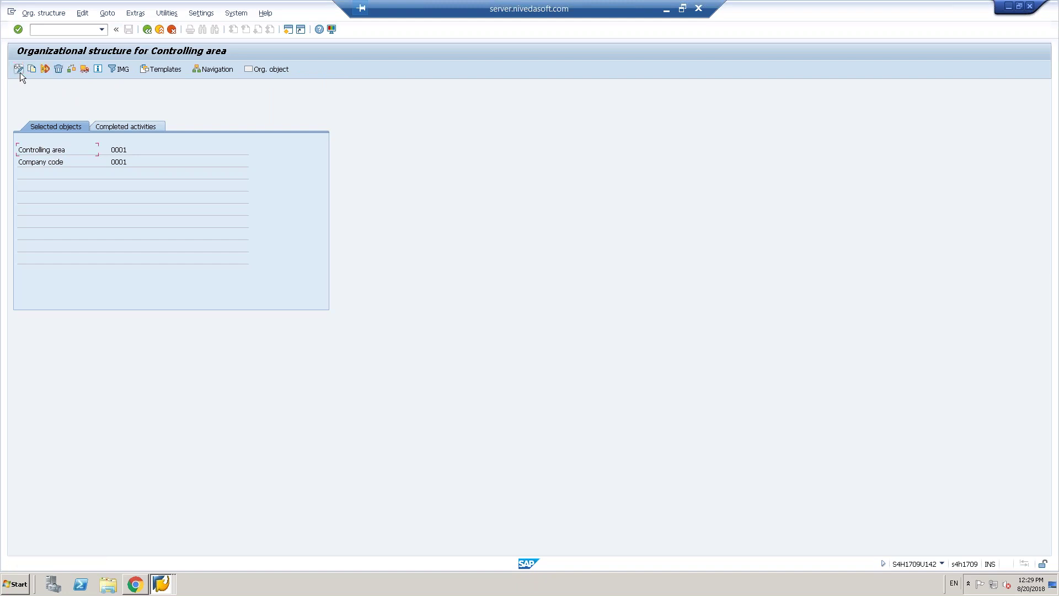
pyautogui.click(118, 70)
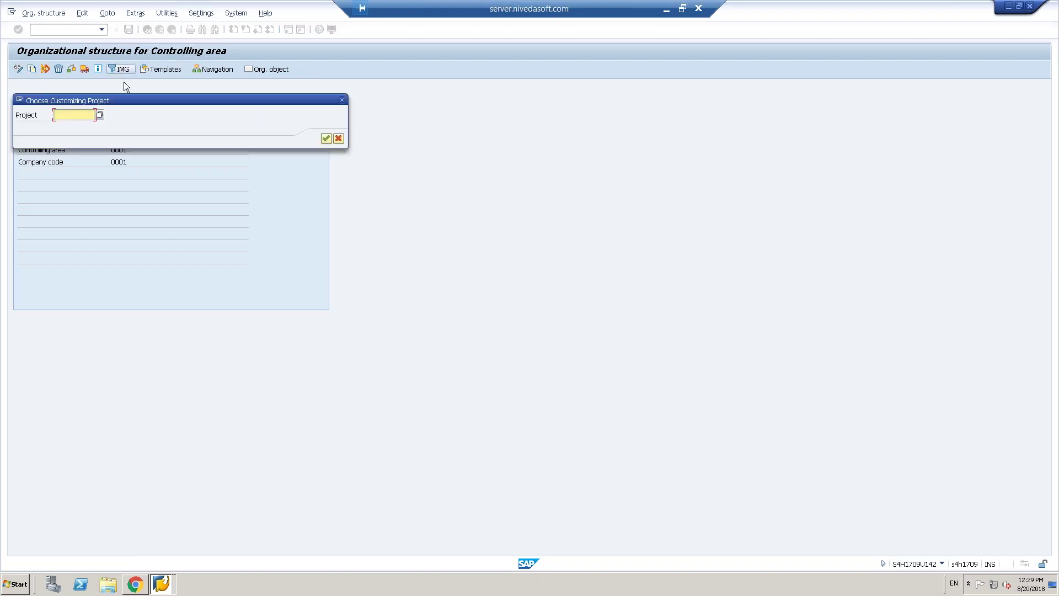
pyautogui.click(339, 138)
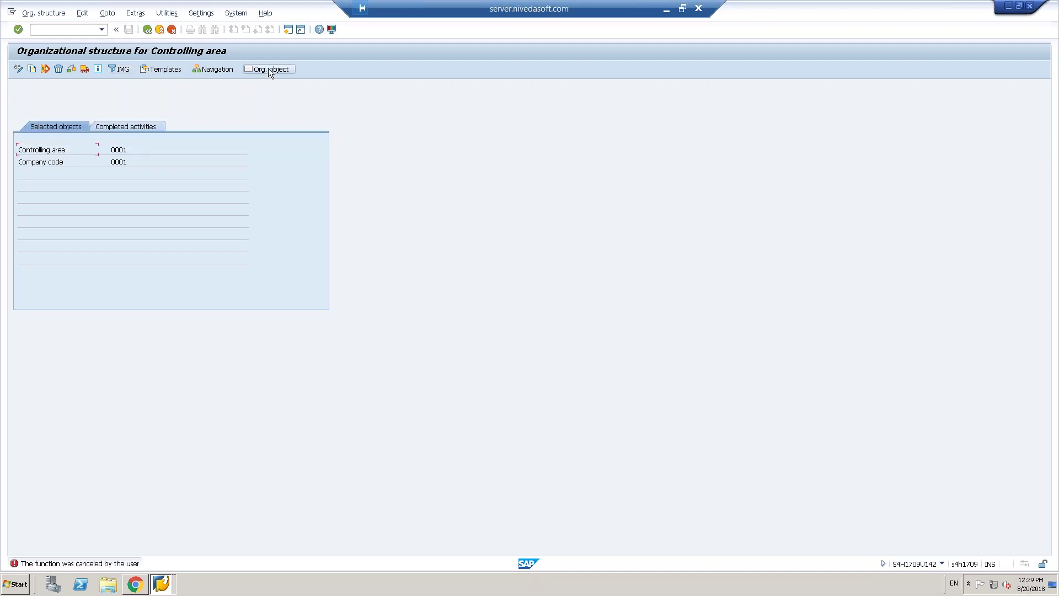
pyautogui.click(132, 128)
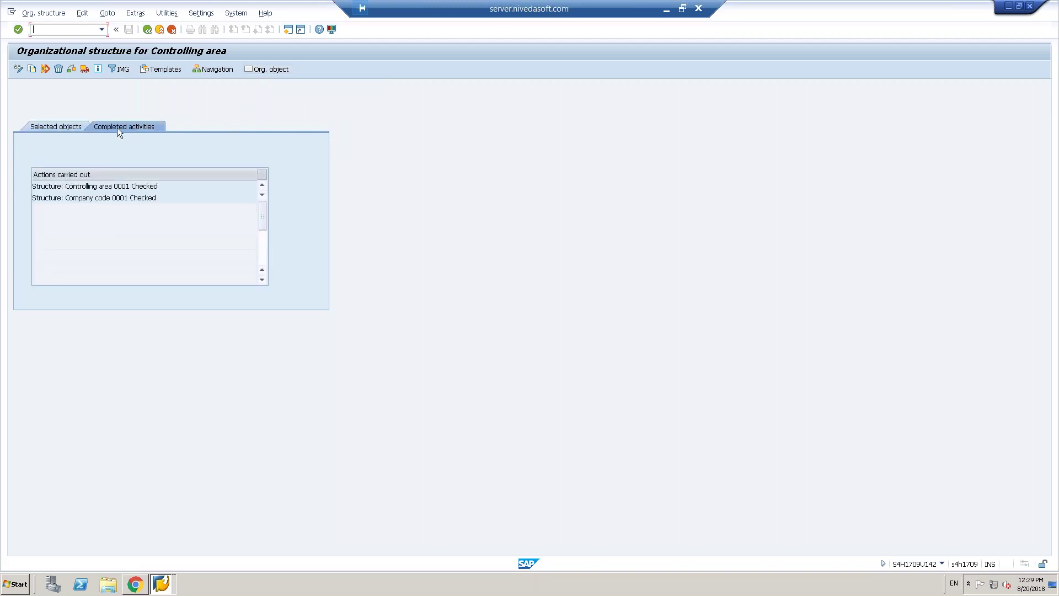
pyautogui.click(70, 125)
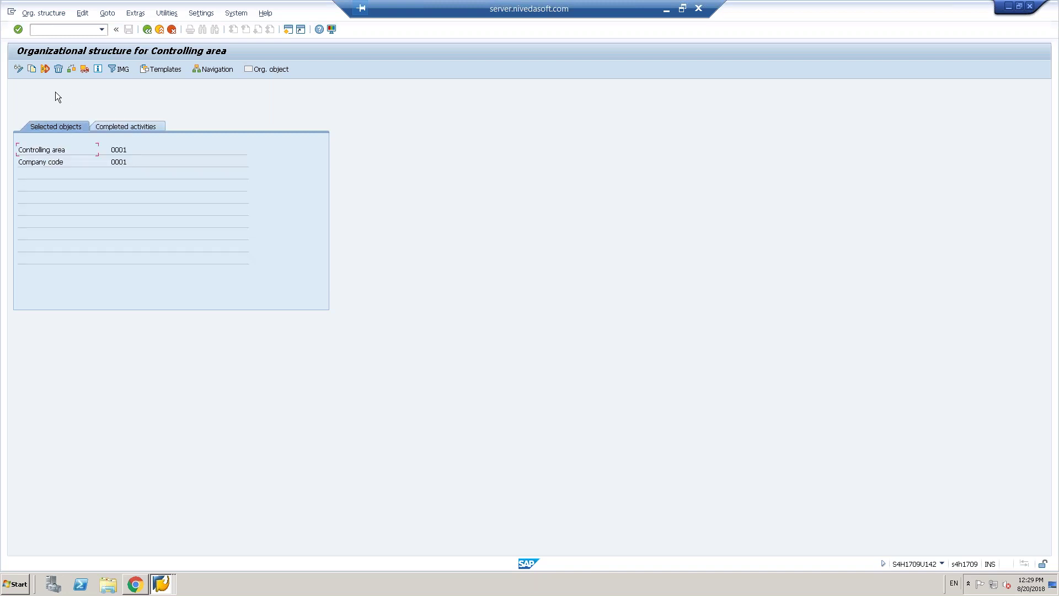
pyautogui.click(32, 70)
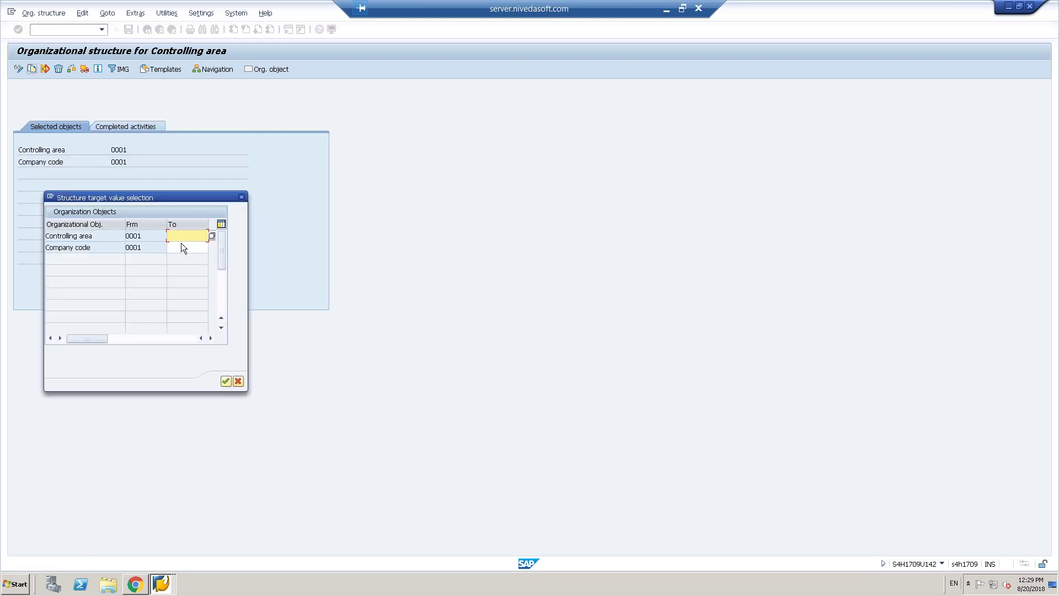
# - Pick T009 and T109 as targets, dismiss the 'Specify an existing value' error, and cancel the copy
pyautogui.click(183, 236)
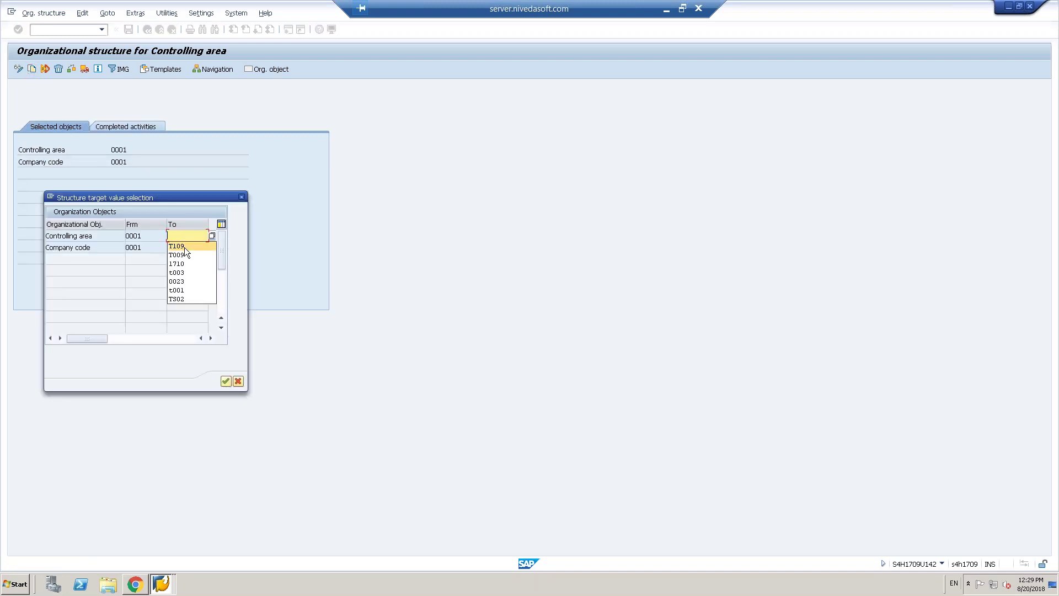
pyautogui.click(184, 255)
pyautogui.click(185, 248)
pyautogui.click(183, 257)
pyautogui.press('Return')
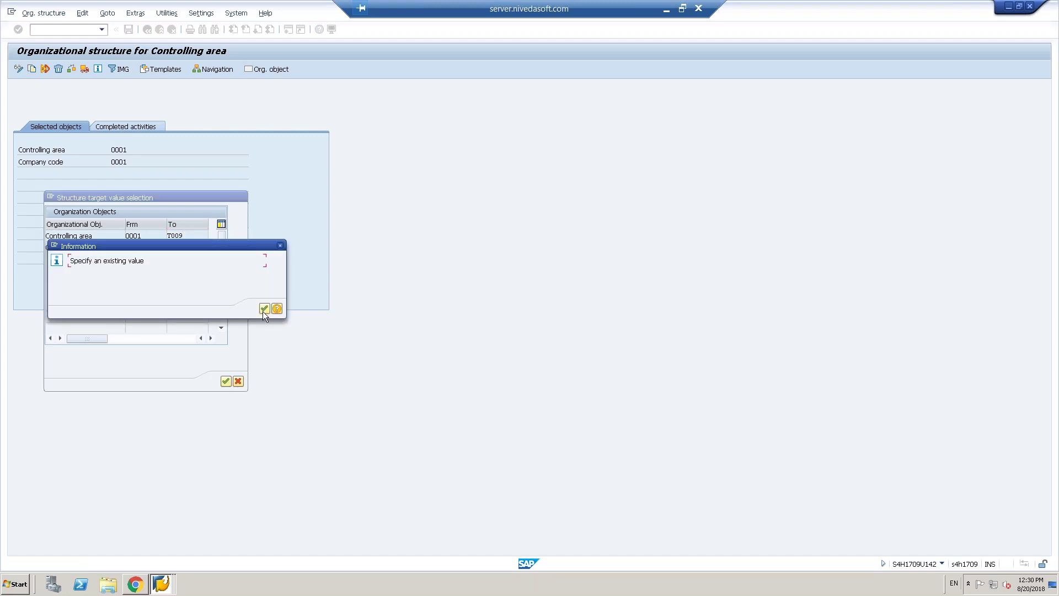
pyautogui.click(263, 309)
pyautogui.click(239, 383)
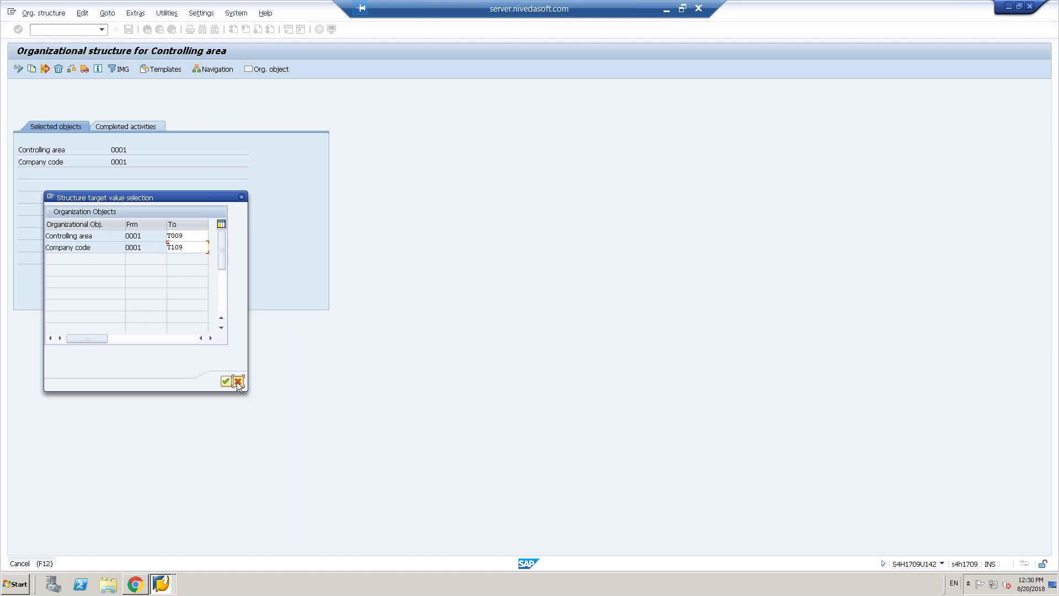
pyautogui.click(263, 308)
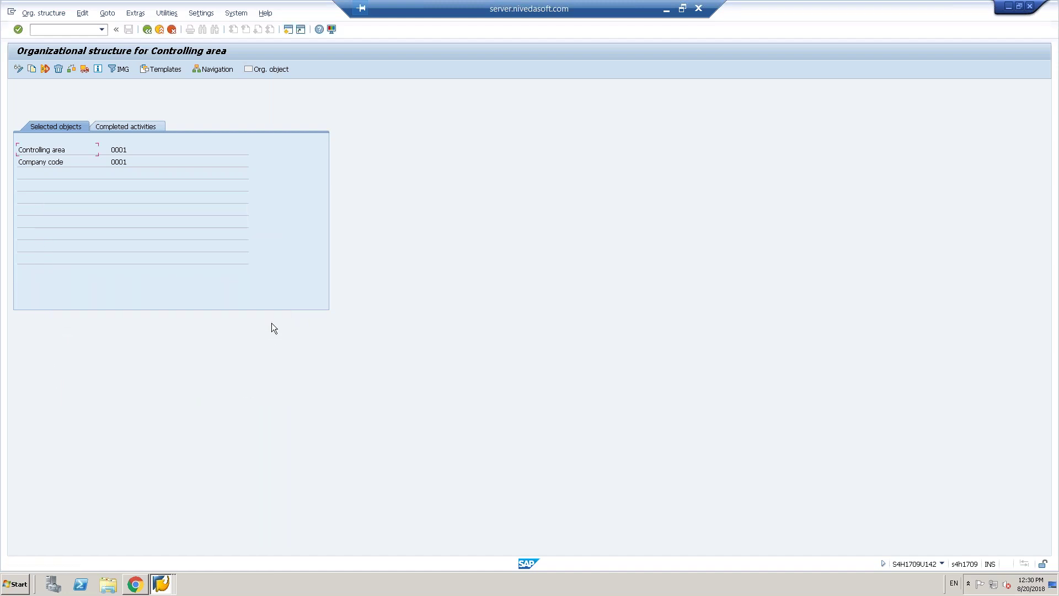
pyautogui.click(275, 71)
pyautogui.click(31, 70)
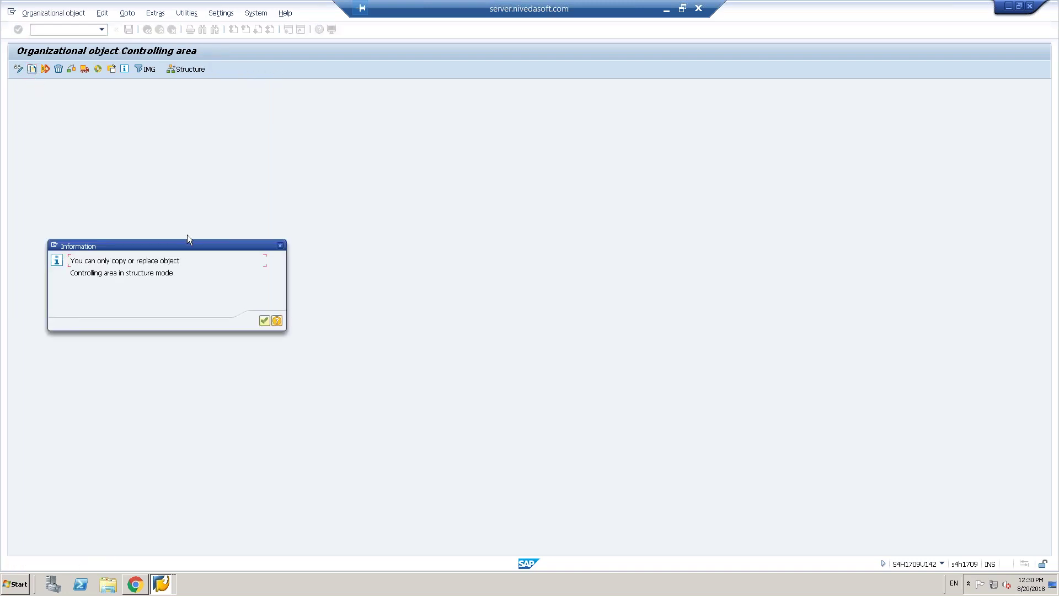
pyautogui.click(265, 321)
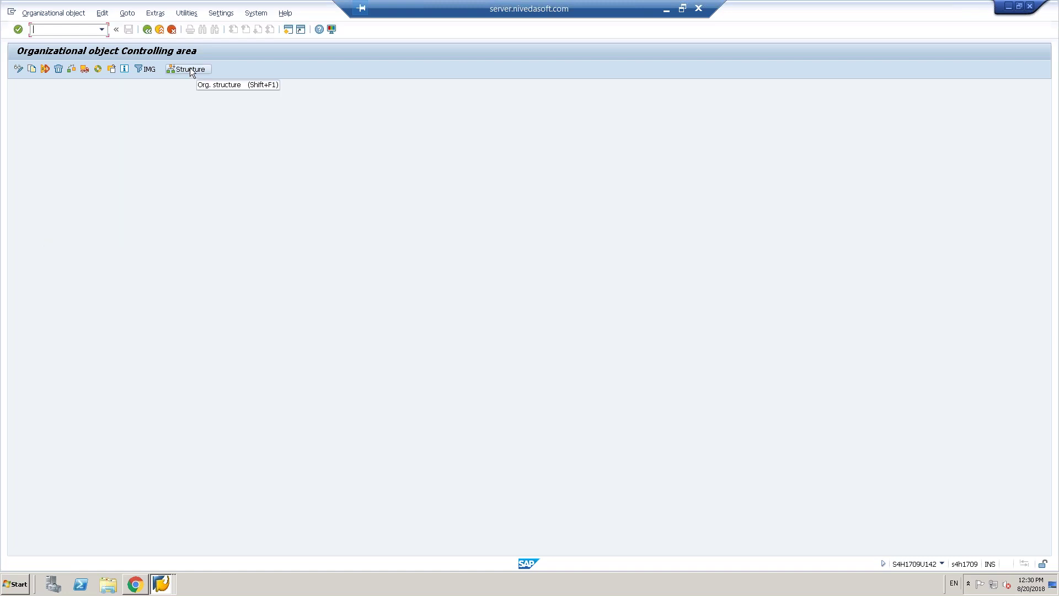
pyautogui.click(114, 68)
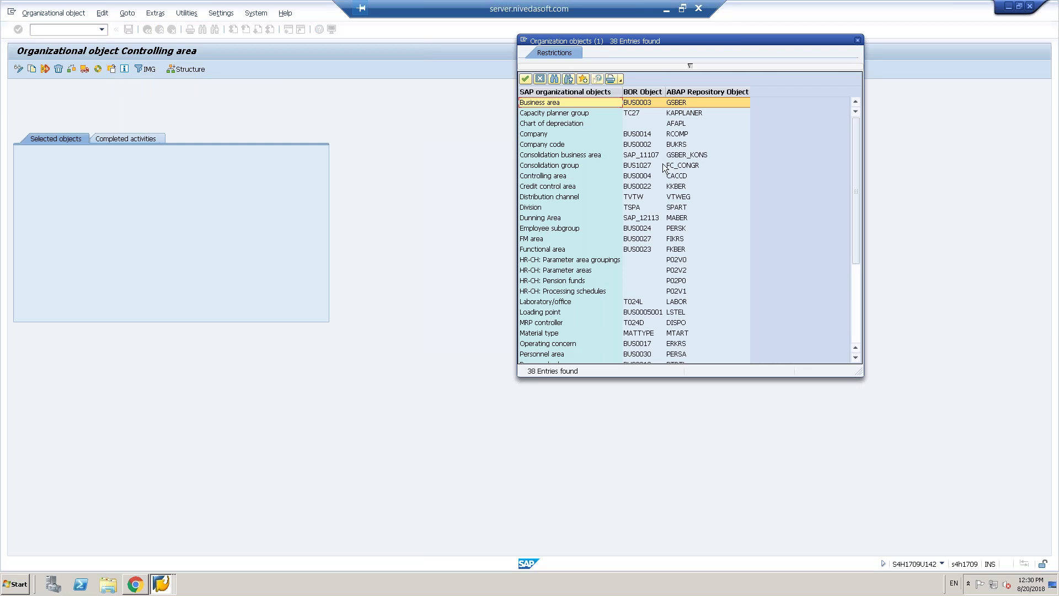
pyautogui.click(551, 176)
pyautogui.doubleClick(551, 176)
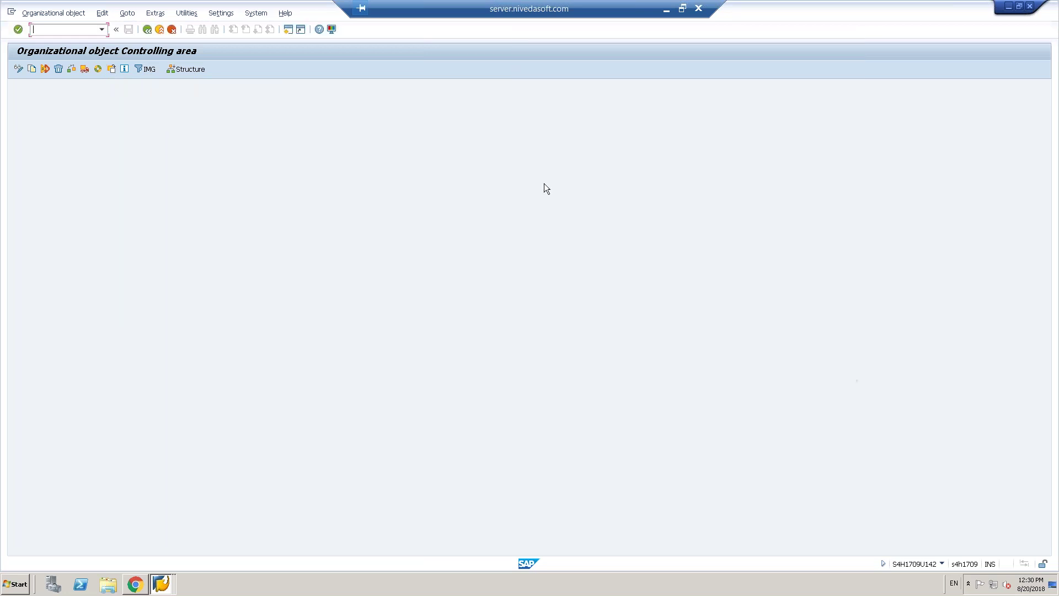
pyautogui.click(189, 68)
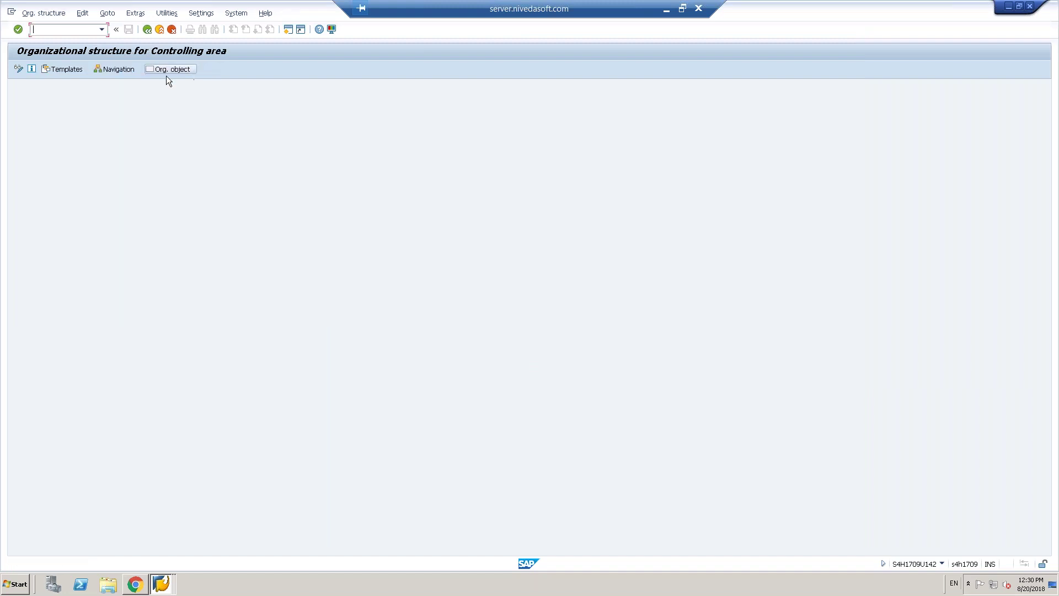
pyautogui.click(61, 71)
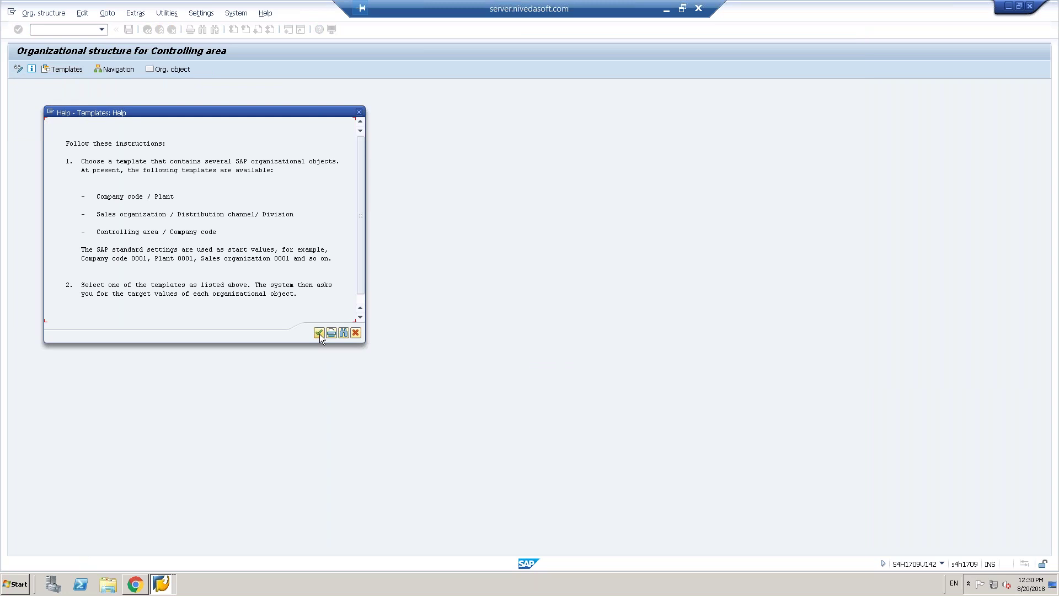
pyautogui.click(319, 333)
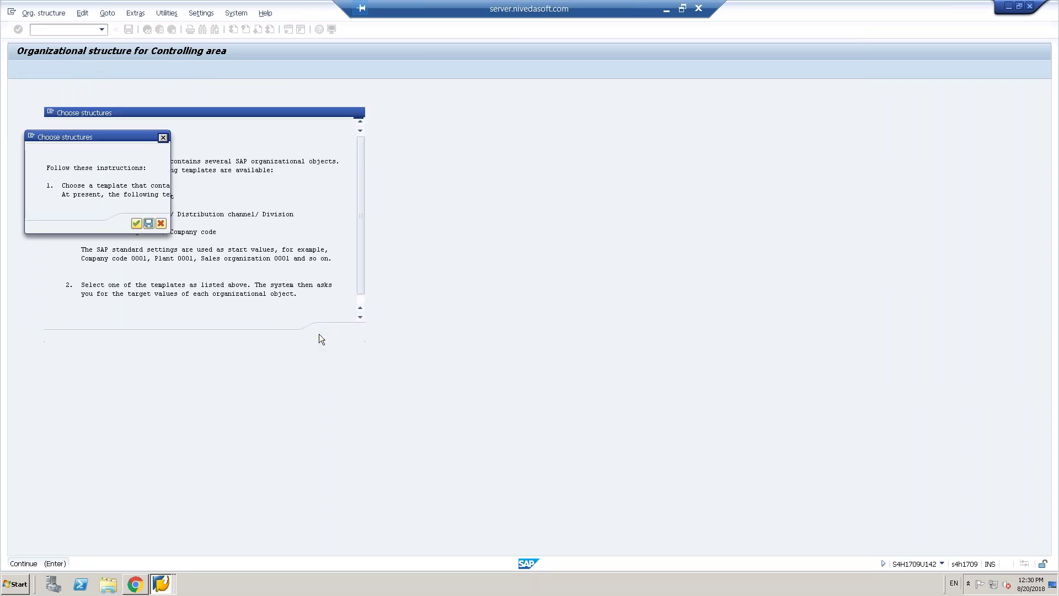
pyautogui.click(148, 223)
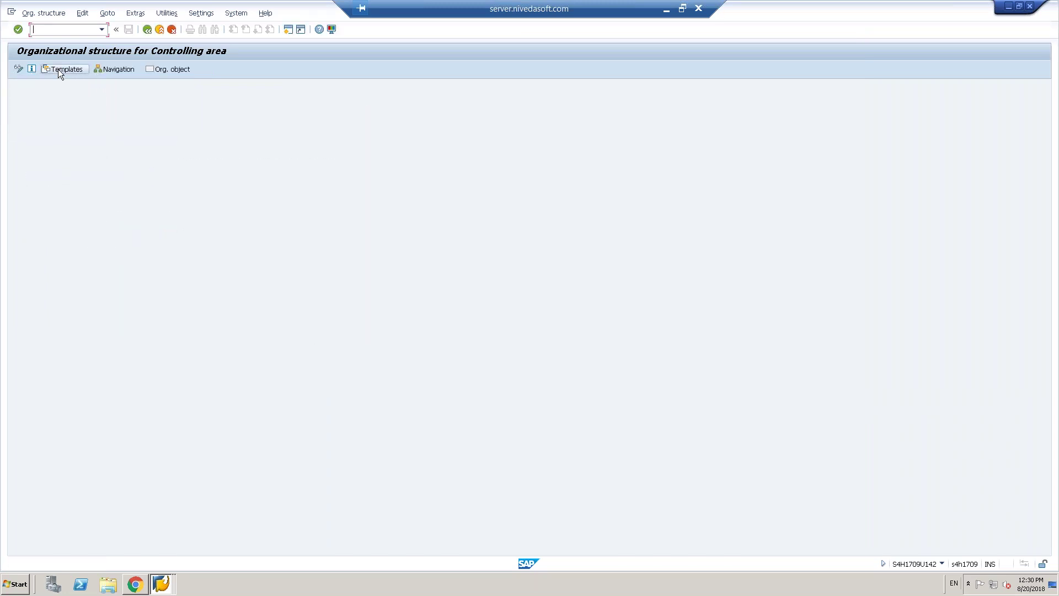
pyautogui.click(58, 69)
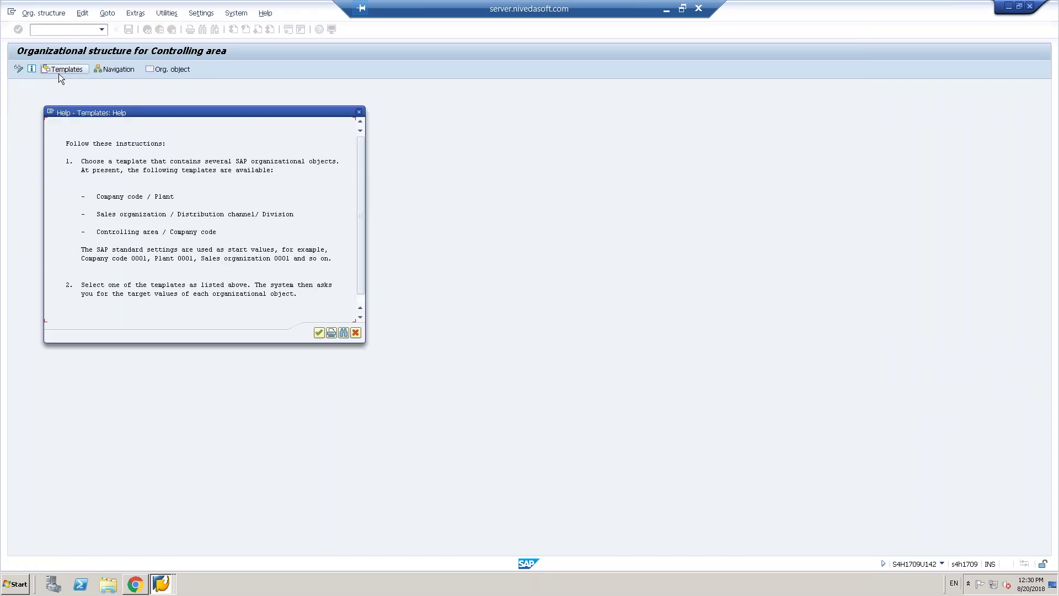
pyautogui.click(318, 333)
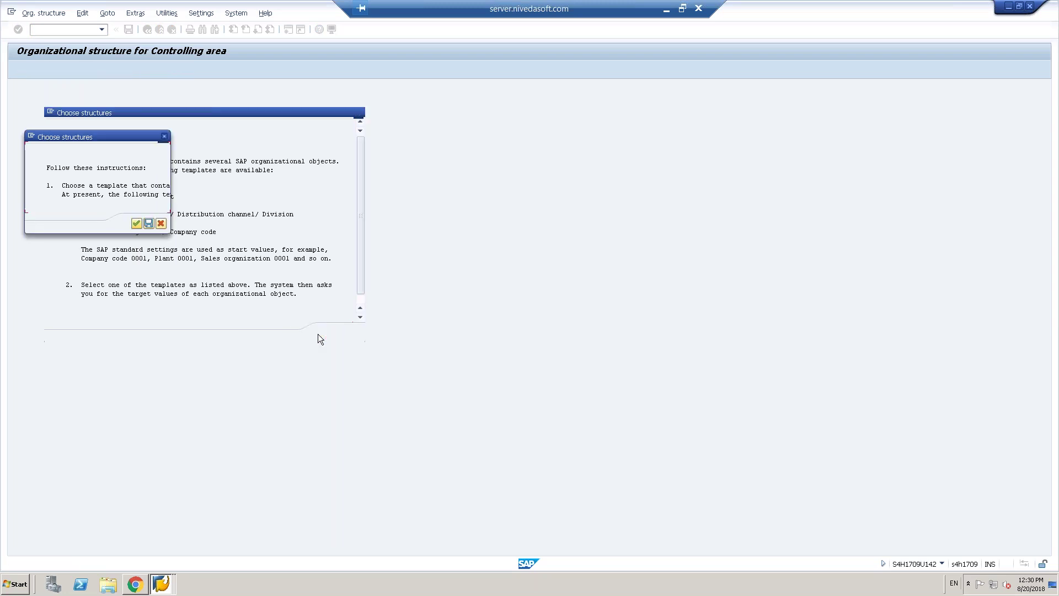
pyautogui.click(135, 223)
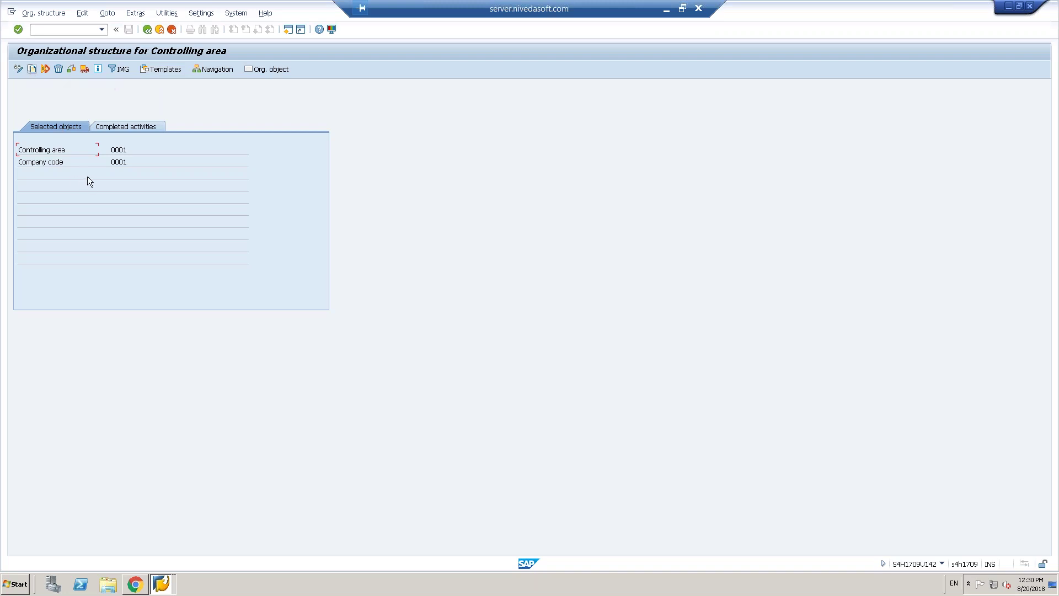
pyautogui.moveTo(113, 153); pyautogui.dragTo(147, 153)
pyautogui.click(147, 153)
pyautogui.press('Tab')
pyautogui.click(197, 69)
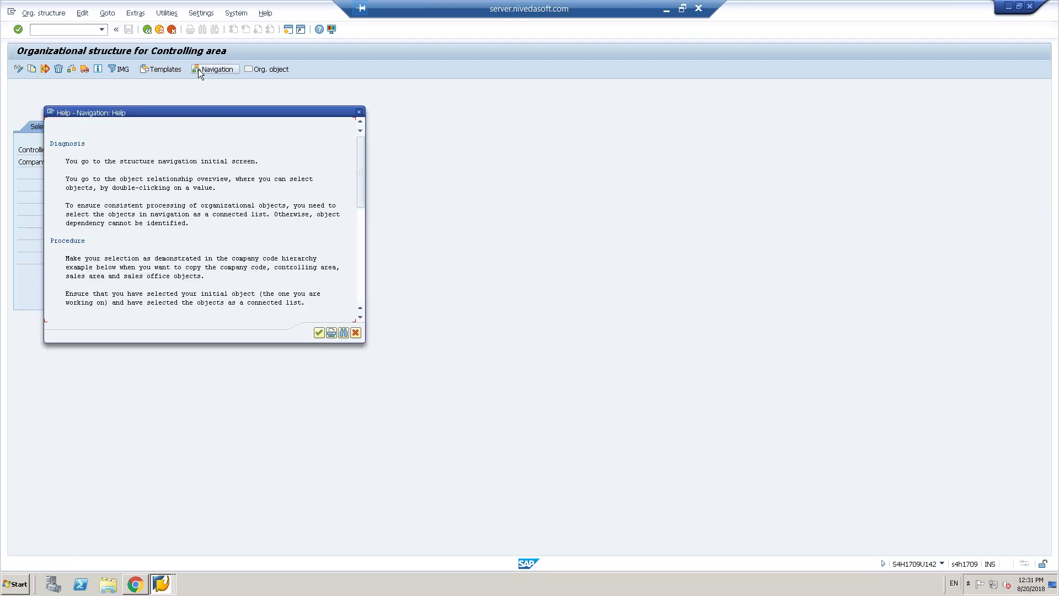
pyautogui.click(320, 333)
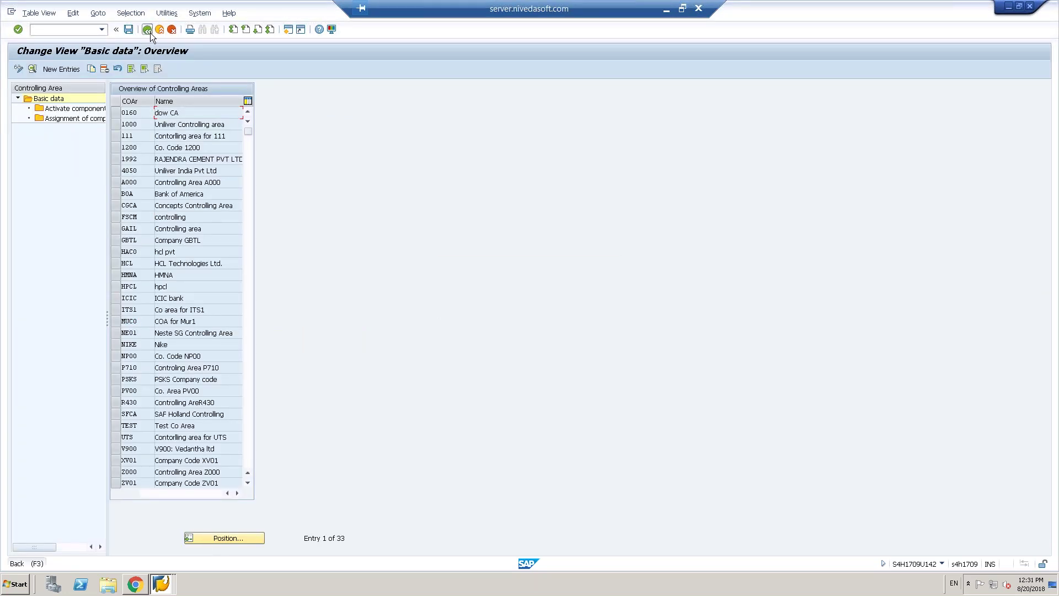
pyautogui.click(147, 29)
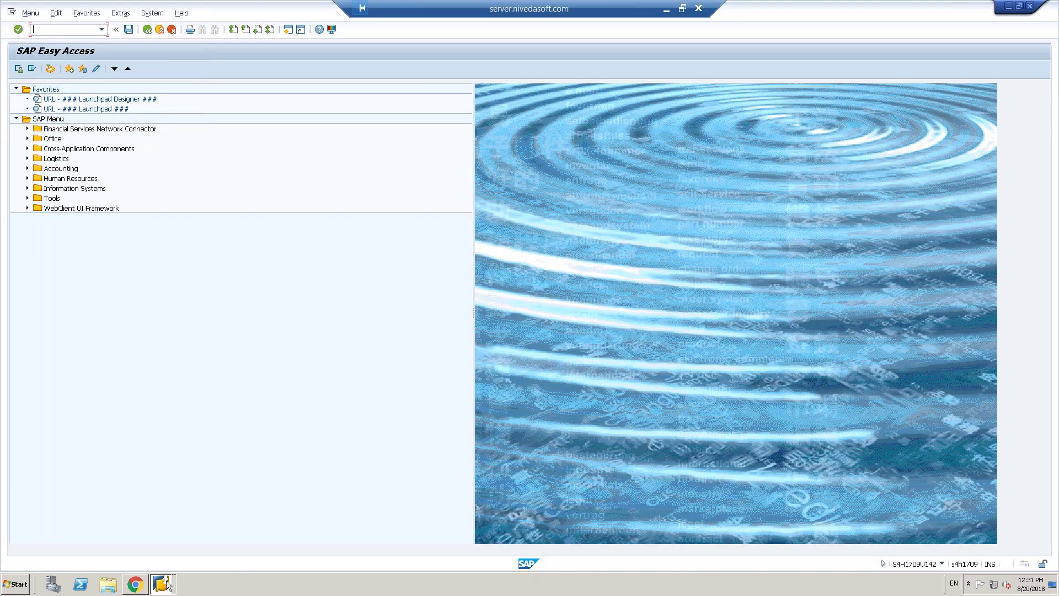
pyautogui.click(167, 585)
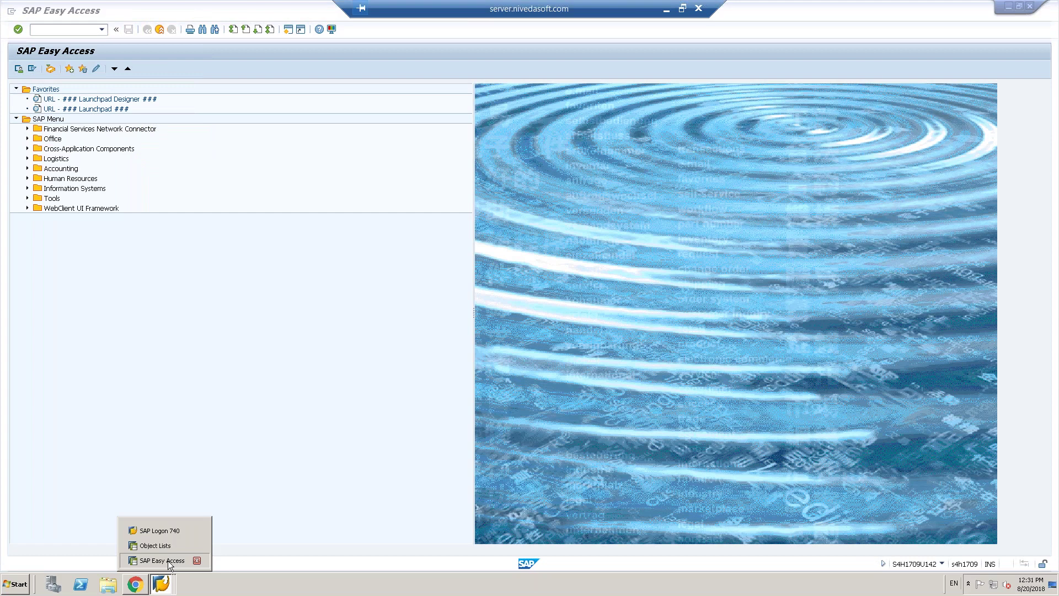
pyautogui.click(162, 561)
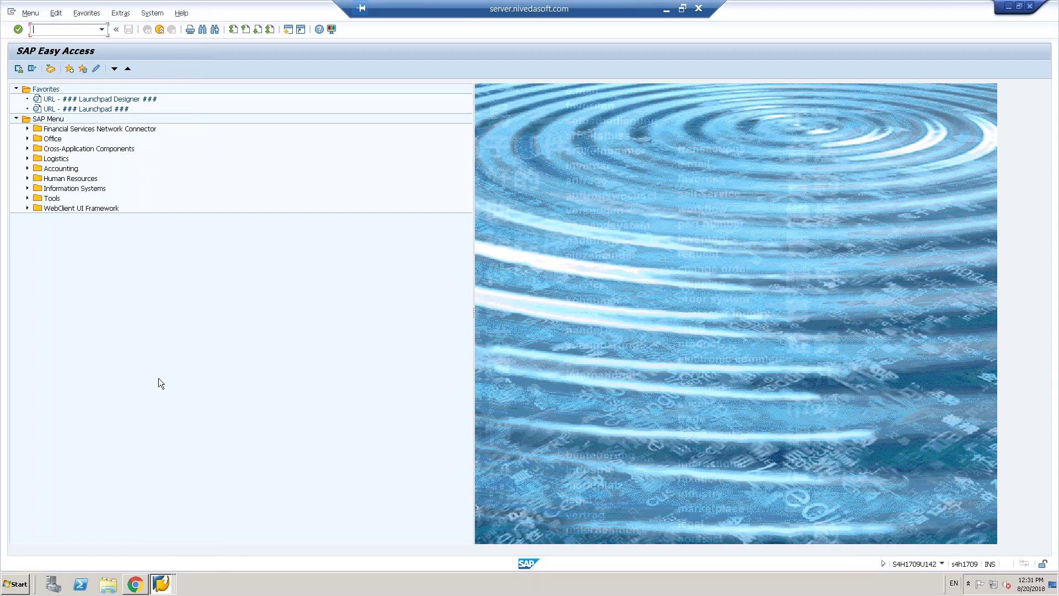
pyautogui.click(158, 34)
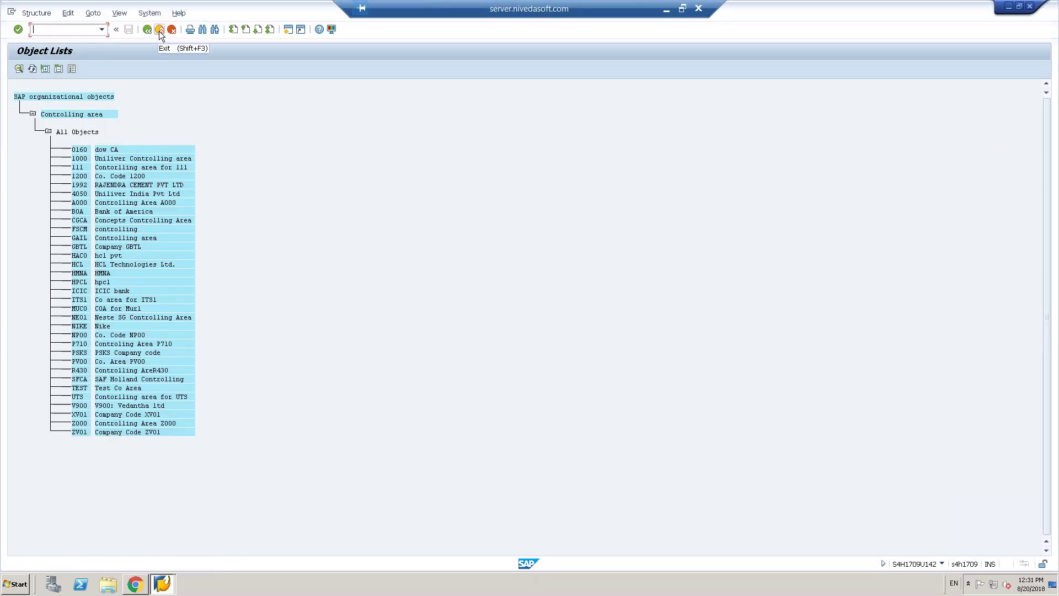
pyautogui.click(147, 31)
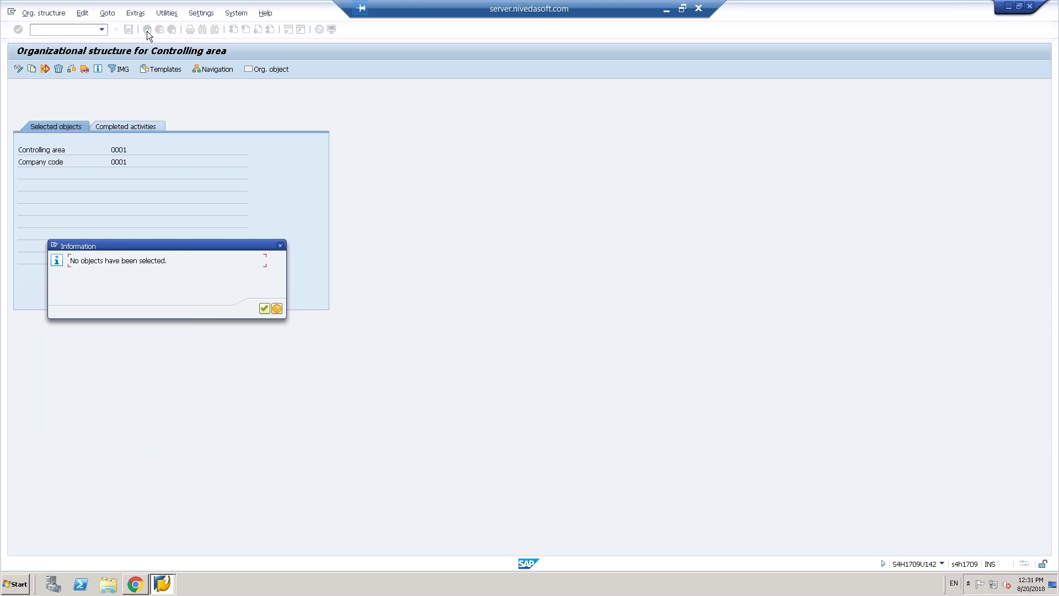
pyautogui.click(263, 309)
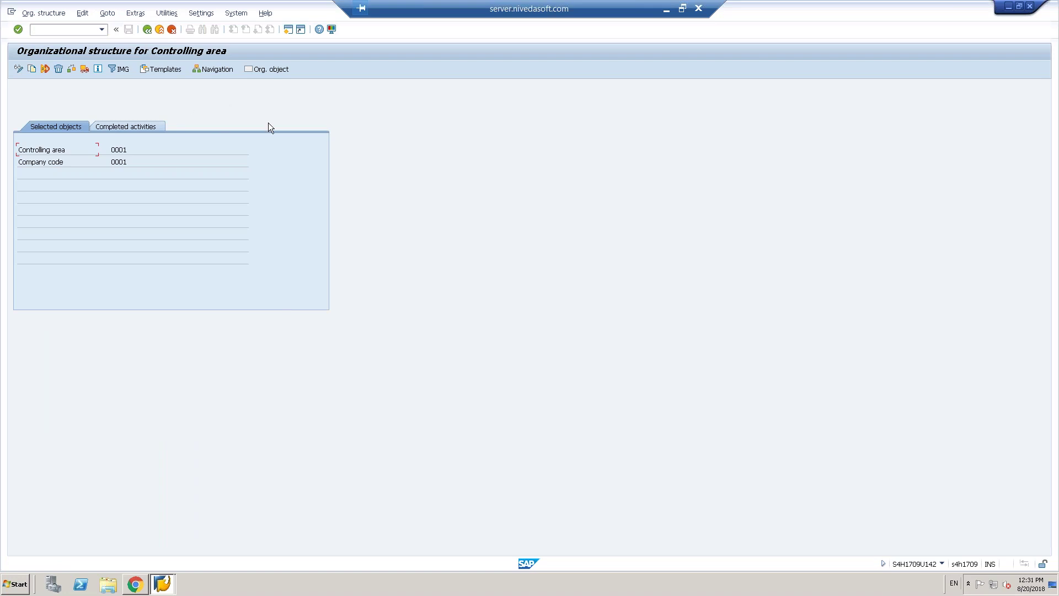
# - Go back twice to the IMG, dismiss the activity popup, and expand Financial Accounting instead of Controlling
pyautogui.click(148, 29)
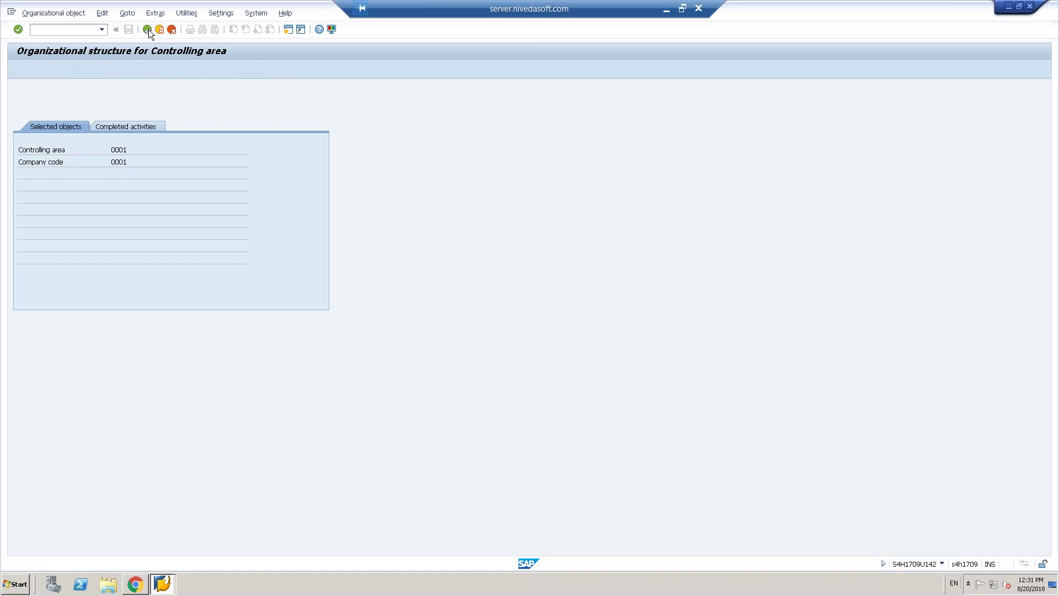
pyautogui.click(147, 28)
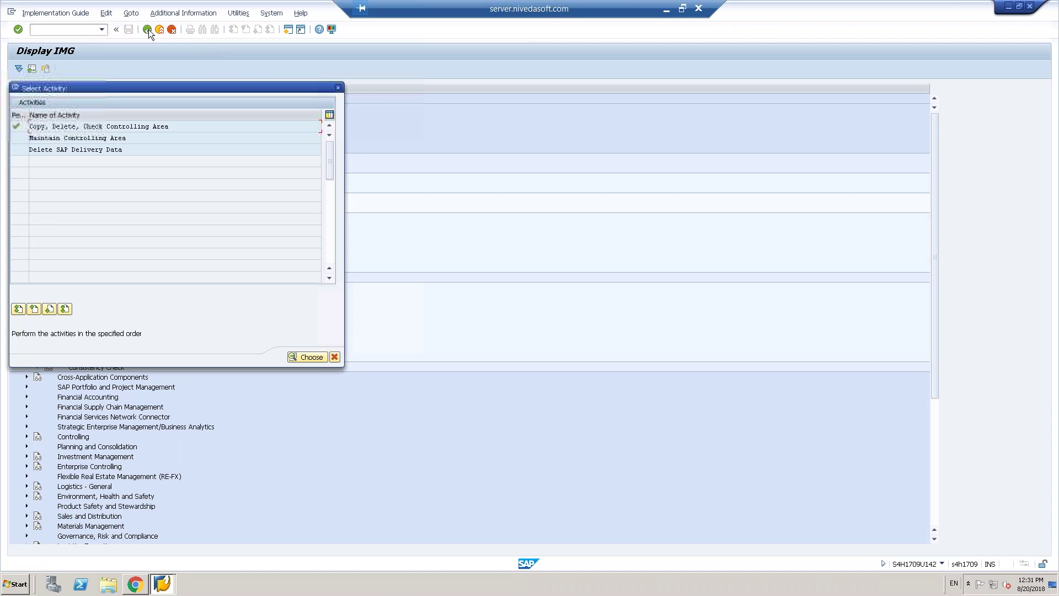
pyautogui.click(334, 358)
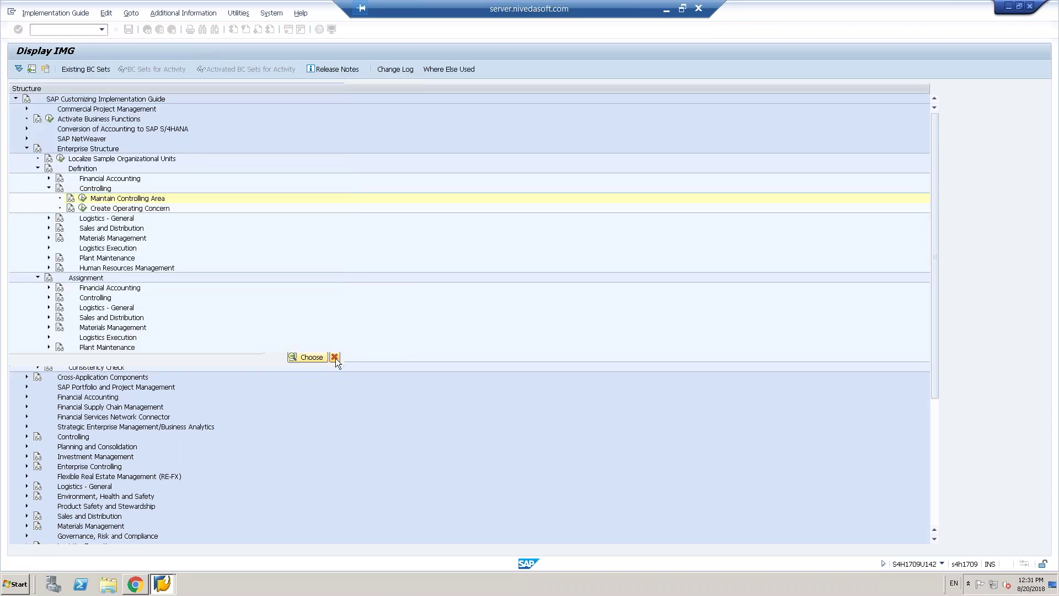
pyautogui.click(49, 188)
pyautogui.click(48, 178)
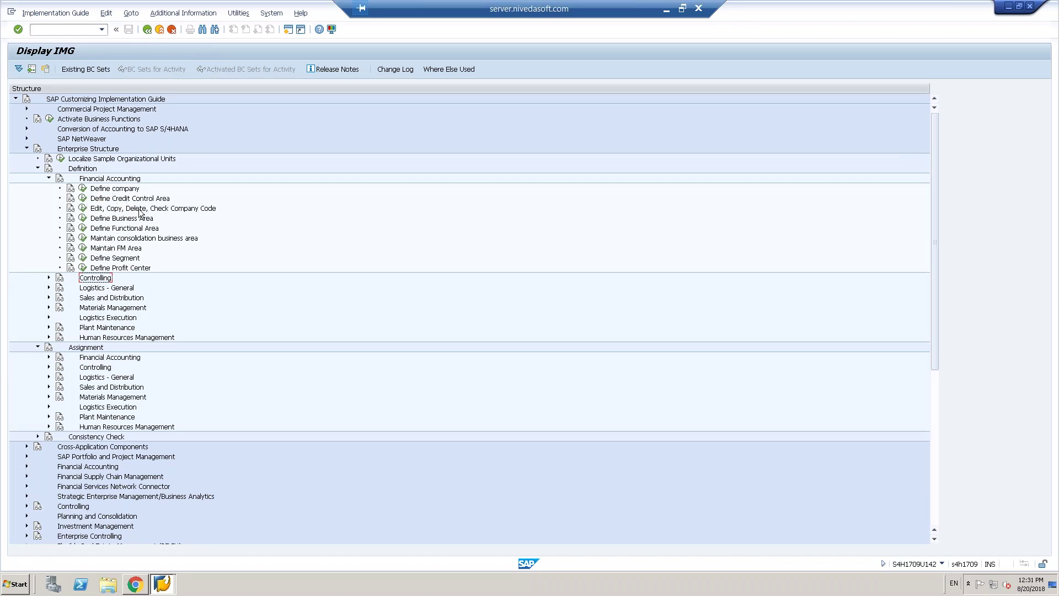
pyautogui.hotkey('alt', 'Tab')
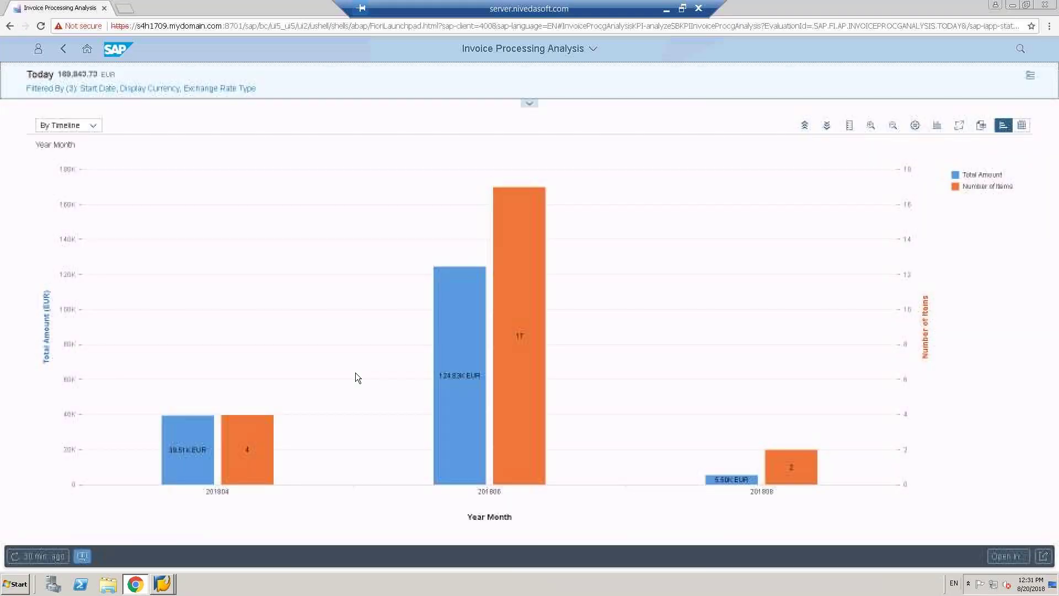
pyautogui.click(682, 9)
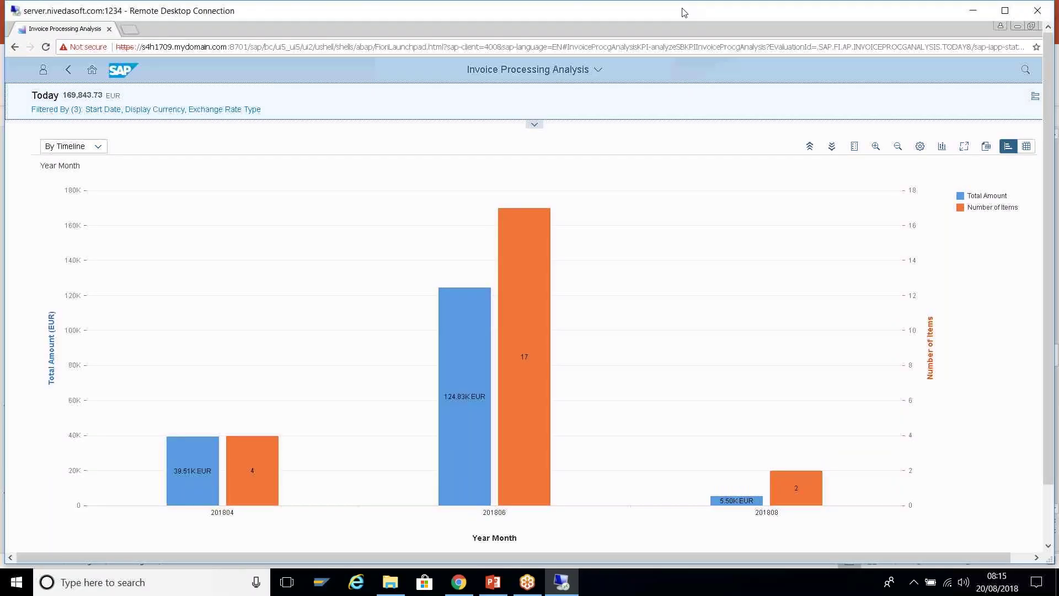
pyautogui.click(495, 585)
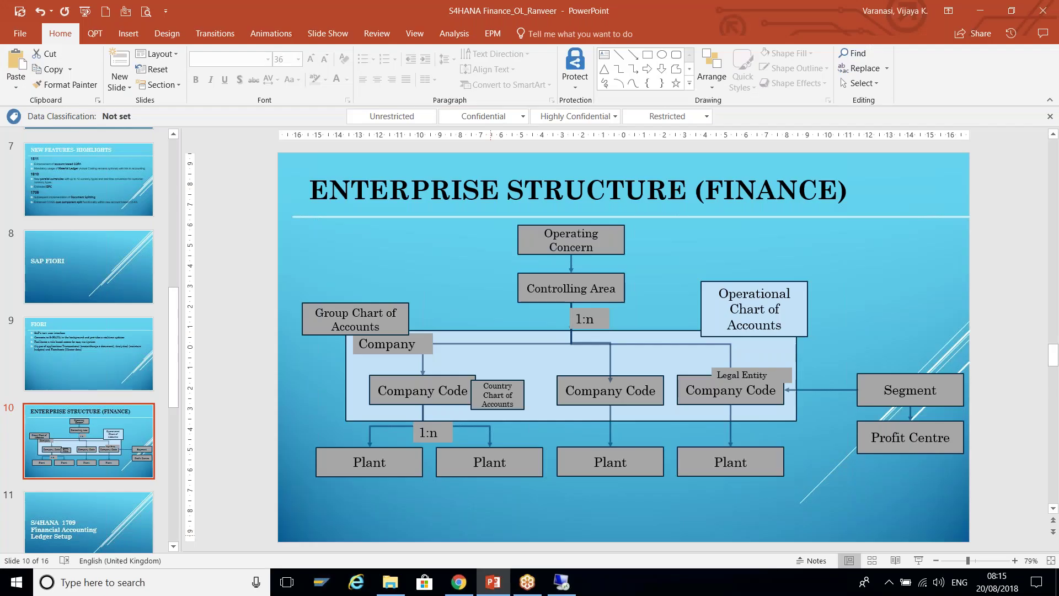
pyautogui.hotkey('alt', 'Tab')
pyautogui.hotkey('alt', 'Tab')
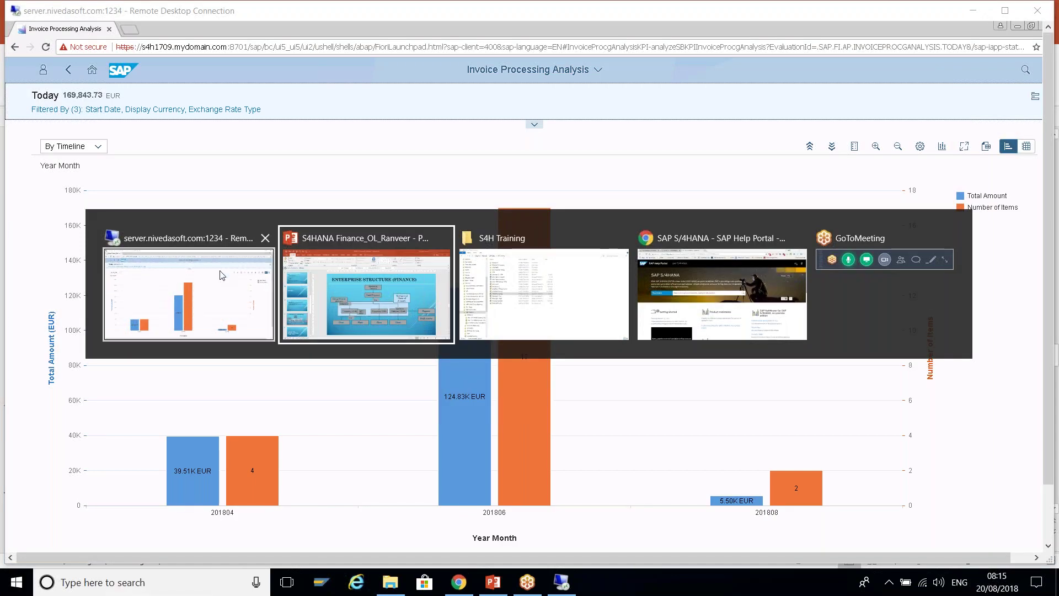
pyautogui.press('Escape')
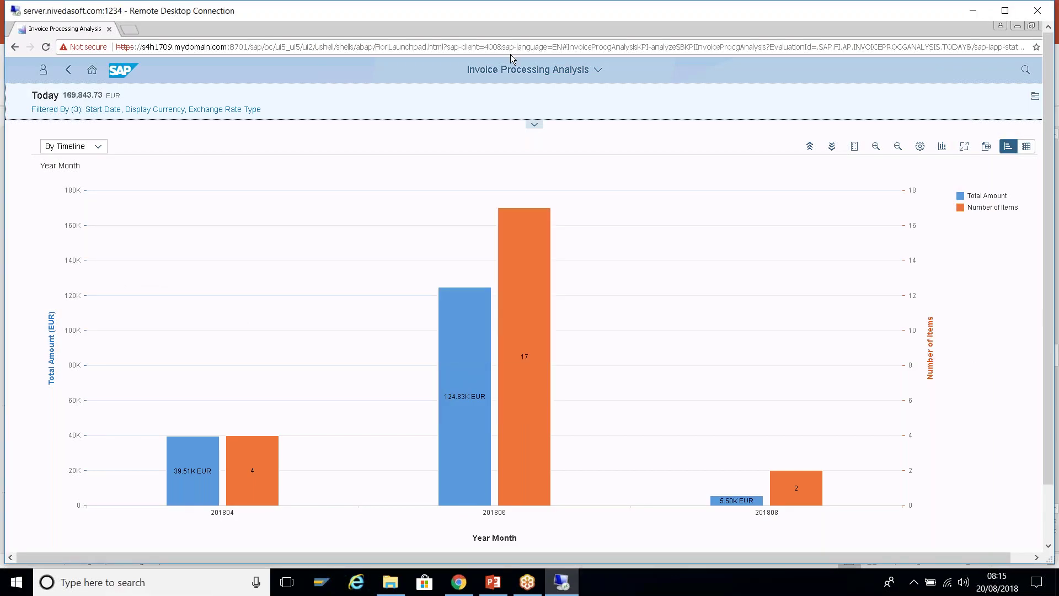
pyautogui.click(1012, 27)
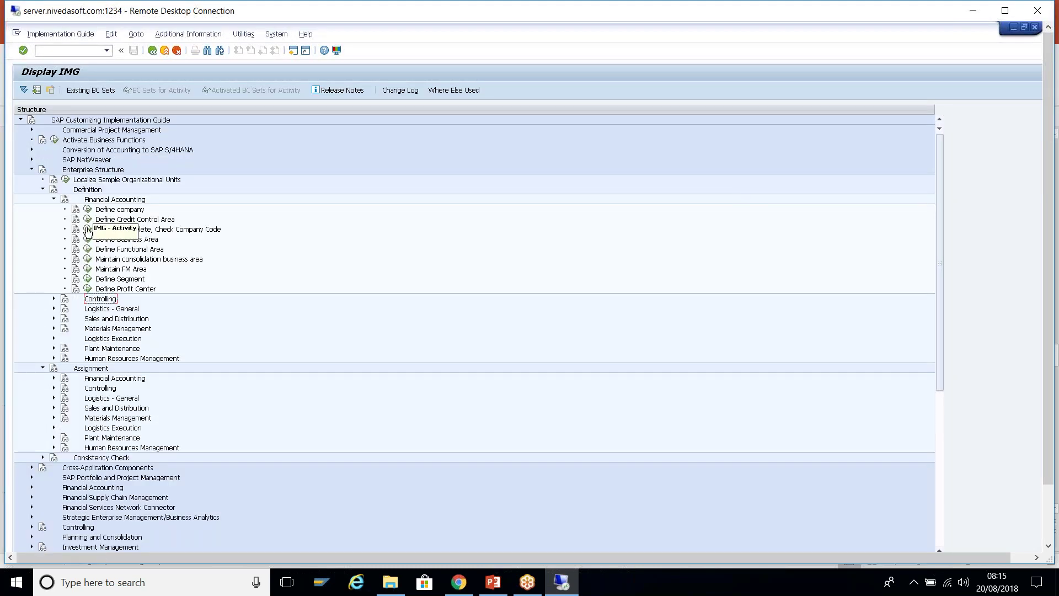
# - Run the Edit, Copy, Delete, Check Company Code activity and start a company code copy
pyautogui.click(87, 232)
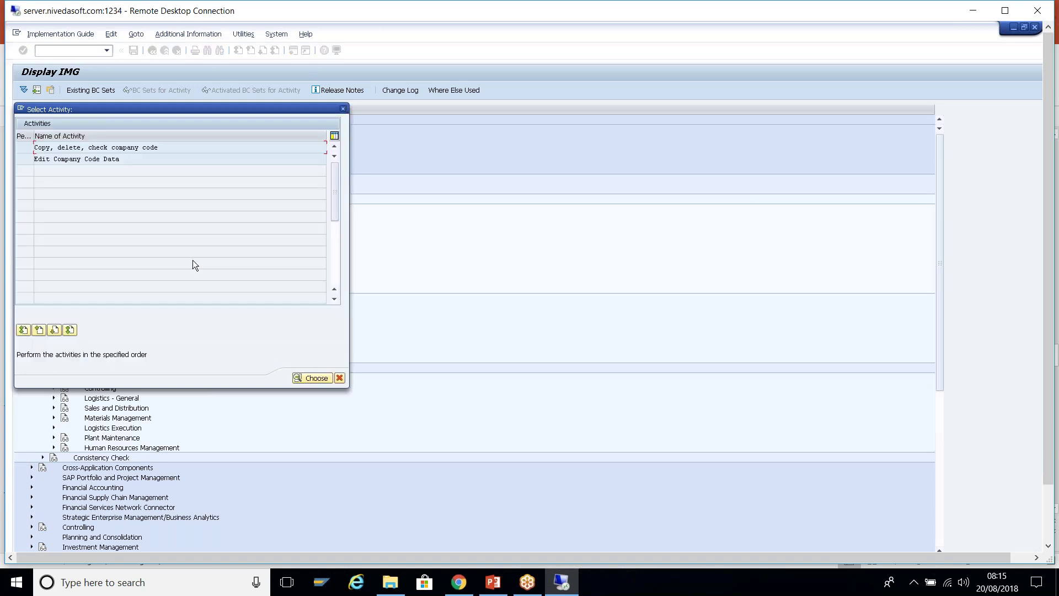
pyautogui.doubleClick(166, 148)
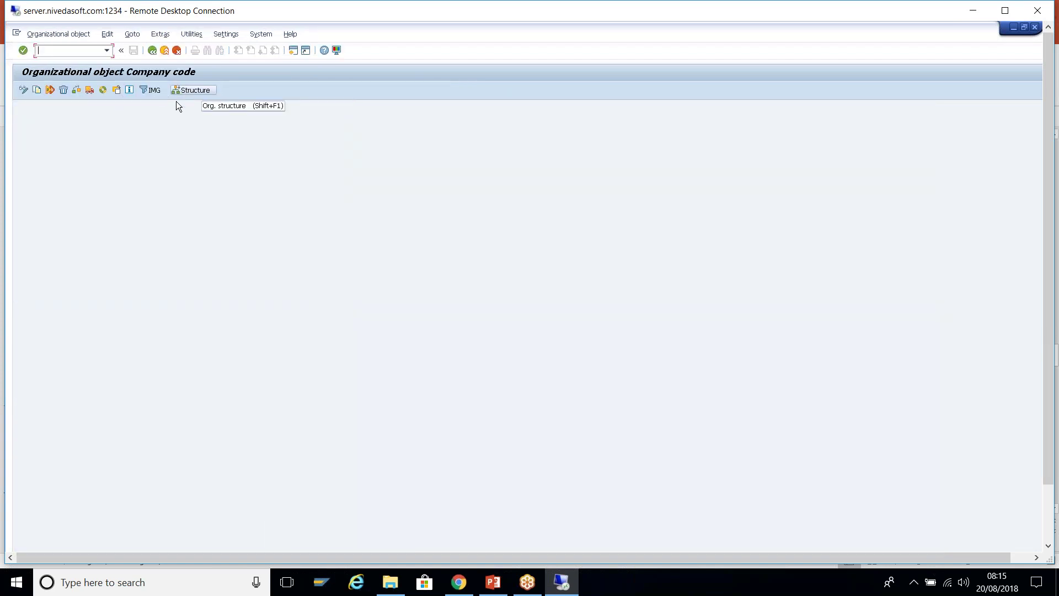
pyautogui.click(36, 90)
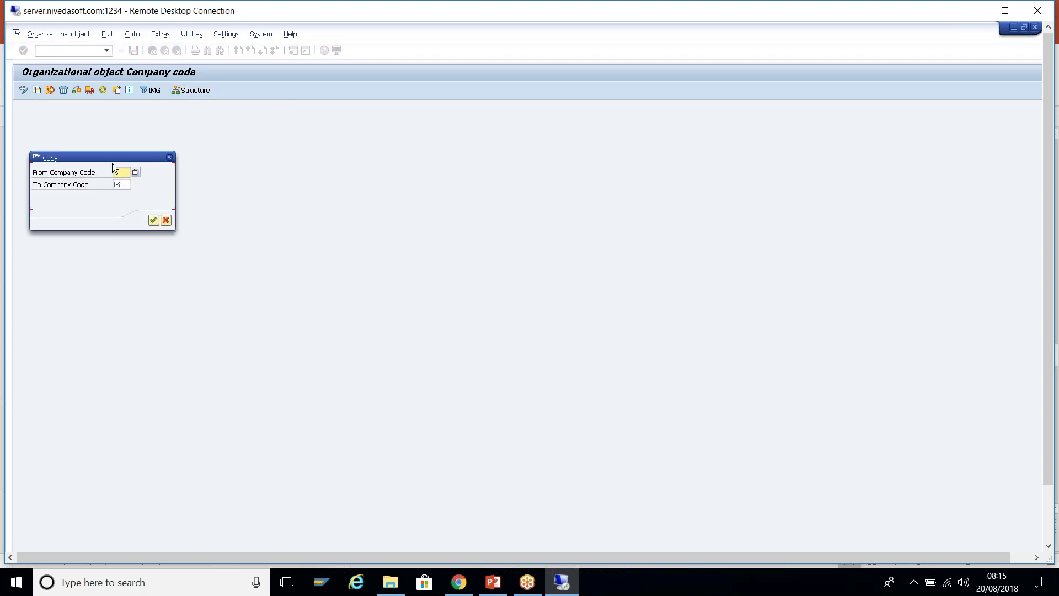
pyautogui.moveTo(115, 159); pyautogui.dragTo(291, 117)
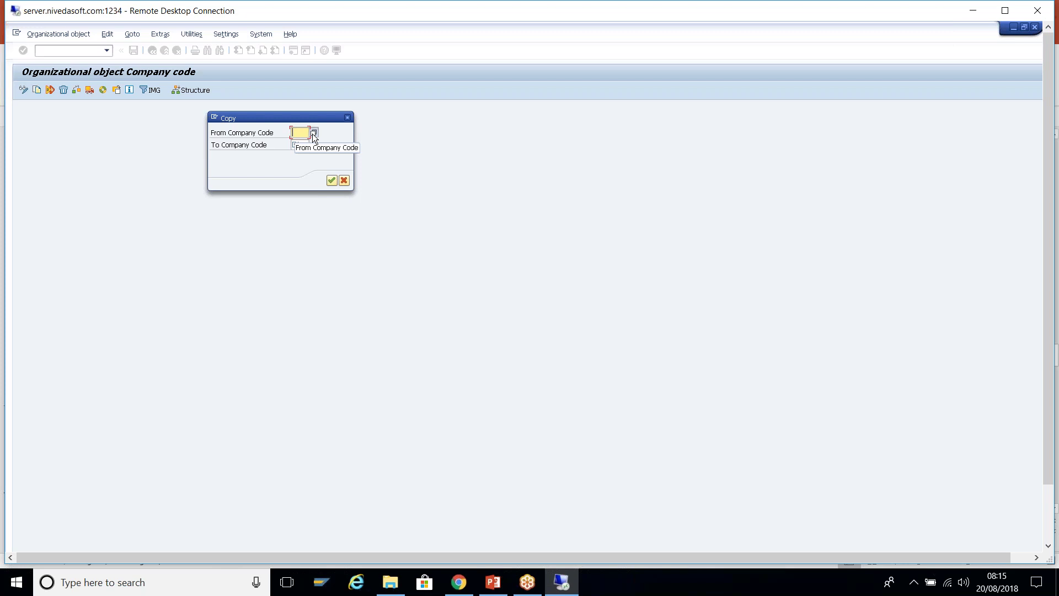
# - Search the company code list and select 1000 as the copy source
pyautogui.click(313, 134)
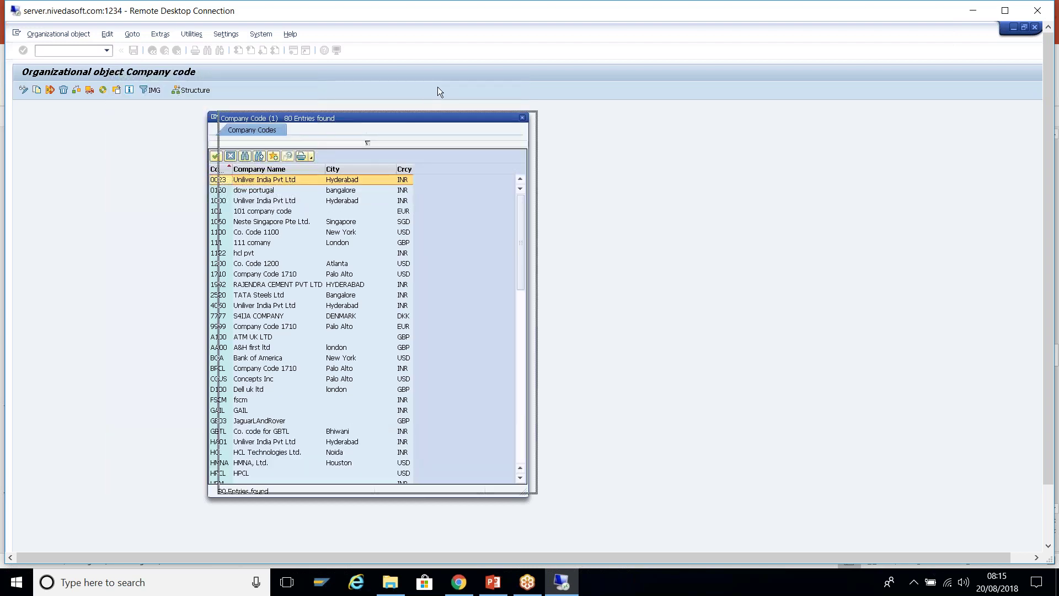
pyautogui.click(445, 111)
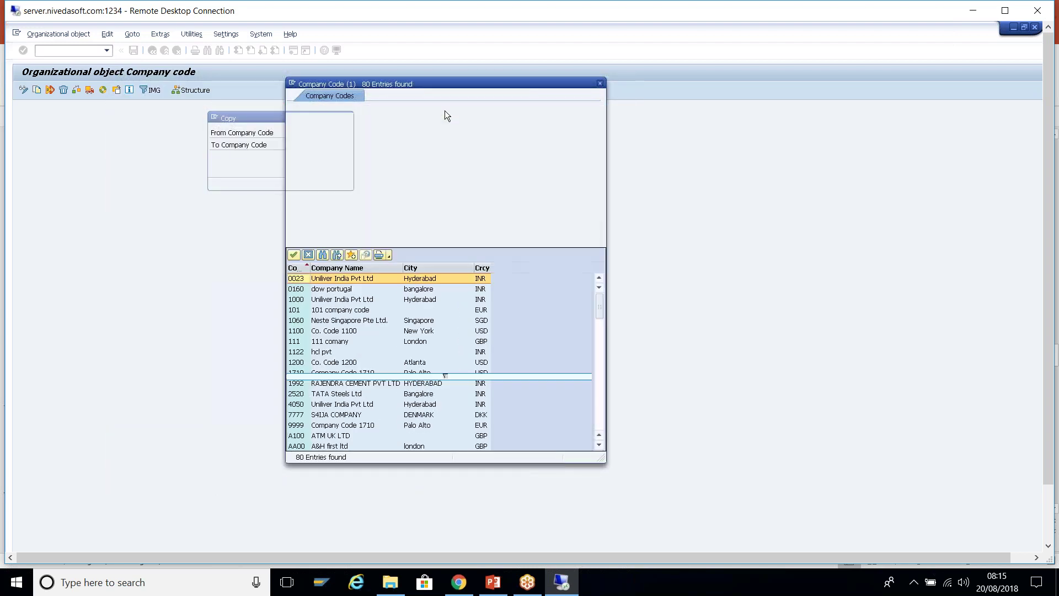
pyautogui.write('*01')
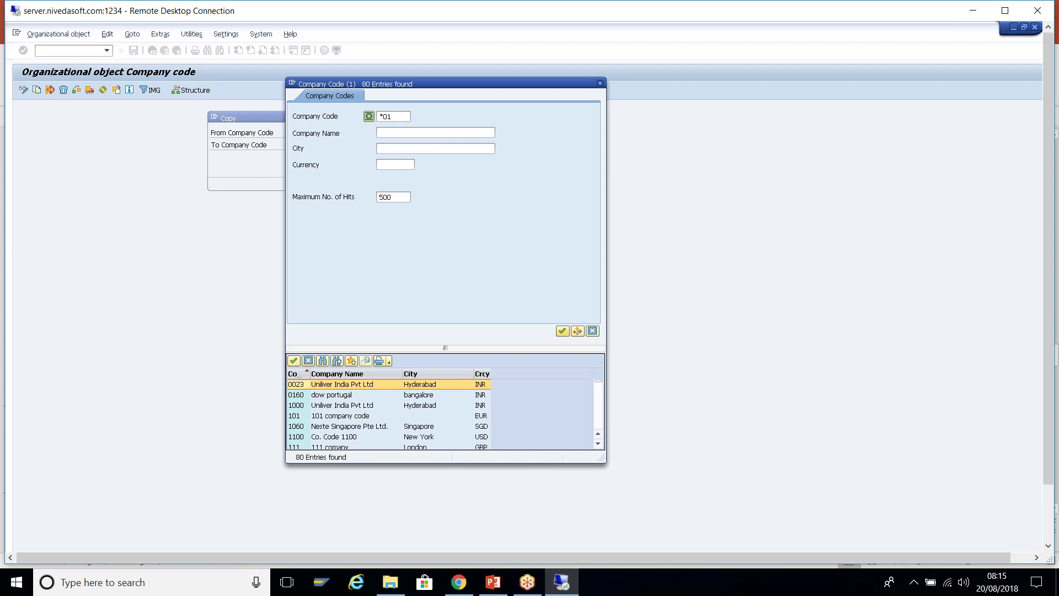
pyautogui.press('Return')
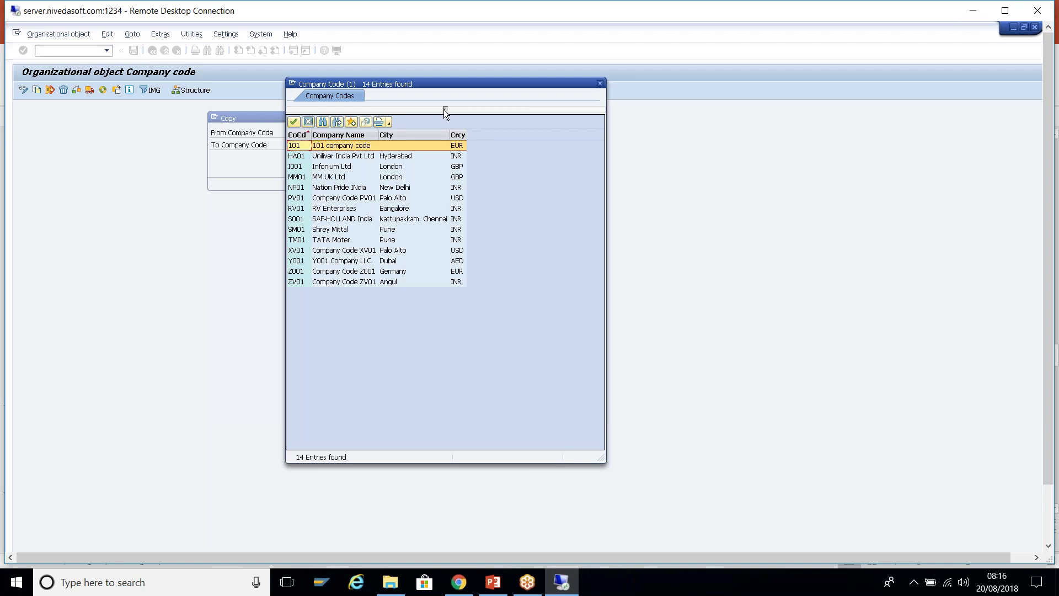
pyautogui.click(445, 109)
pyautogui.click(445, 347)
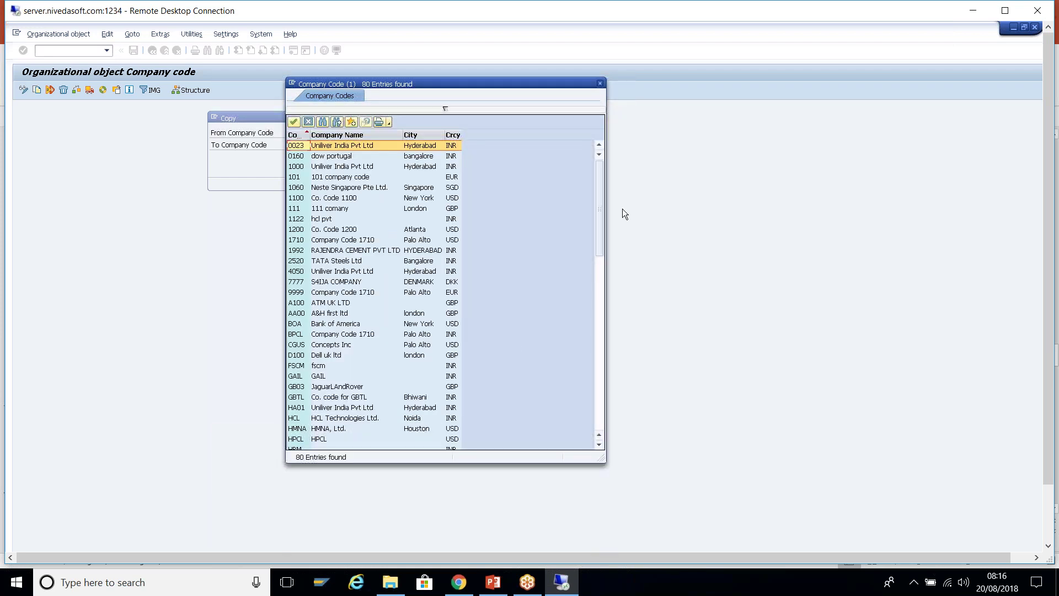
pyautogui.click(301, 168)
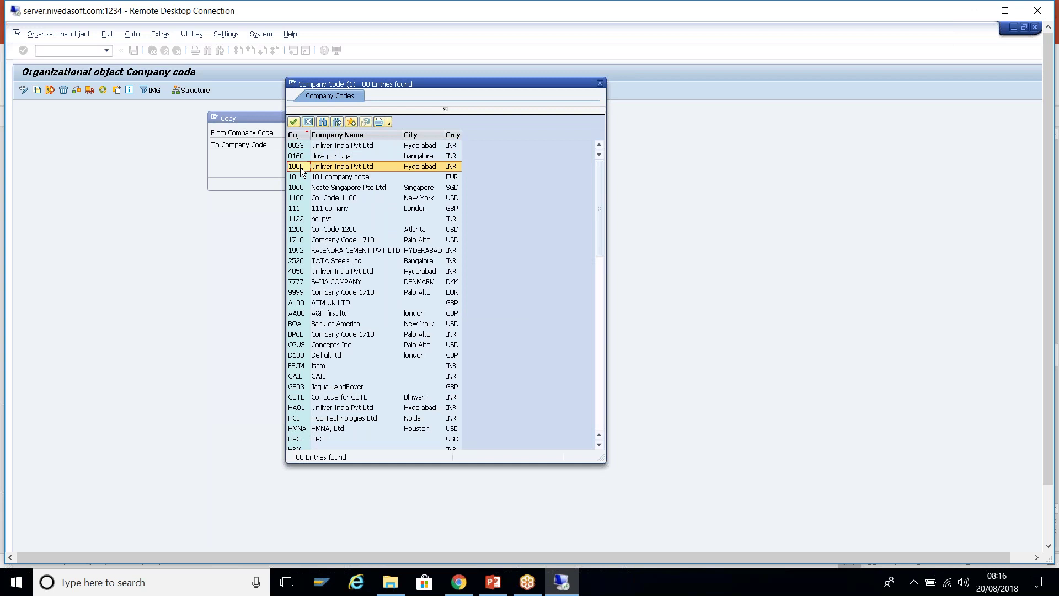
pyautogui.doubleClick(301, 168)
# - Enter T009 as the target company code and confirm the copy
pyautogui.click(303, 146)
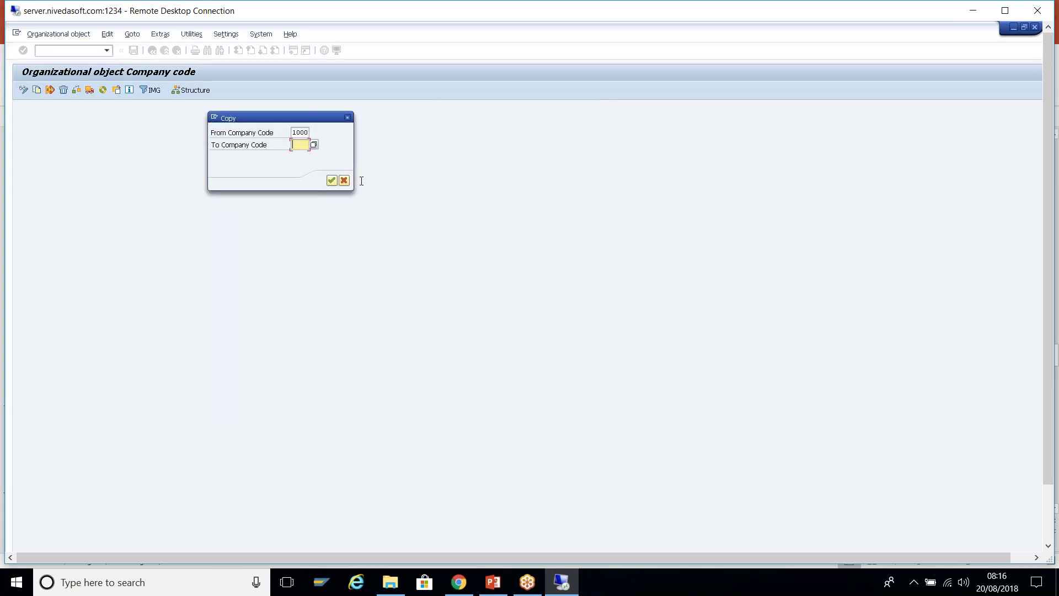
pyautogui.write('T009')
pyautogui.press('Return')
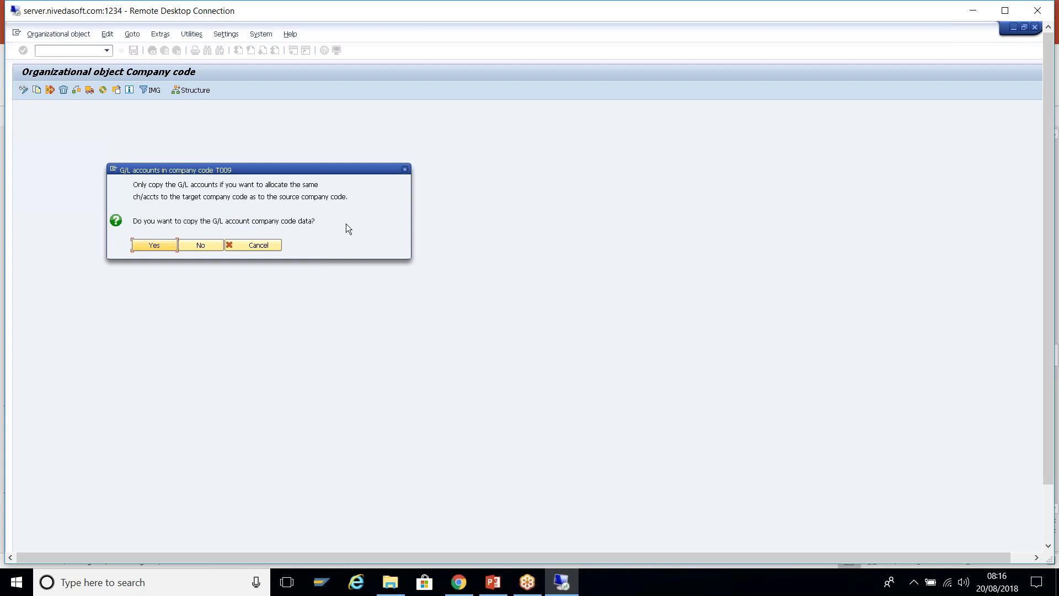
# - Agree to copy the G/L account data and controlling area assignment to T009
pyautogui.click(149, 247)
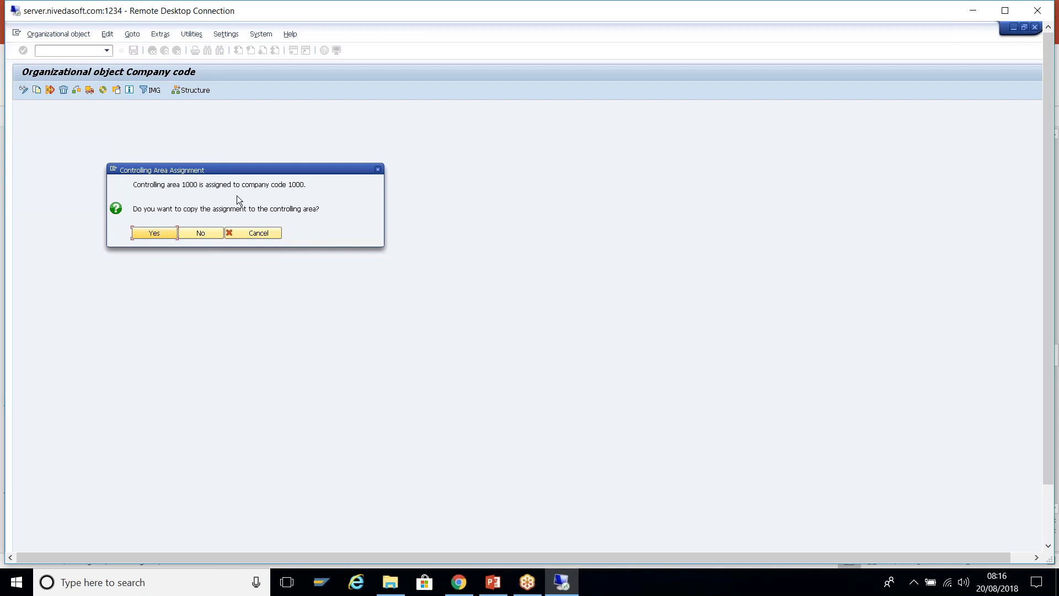
pyautogui.click(160, 236)
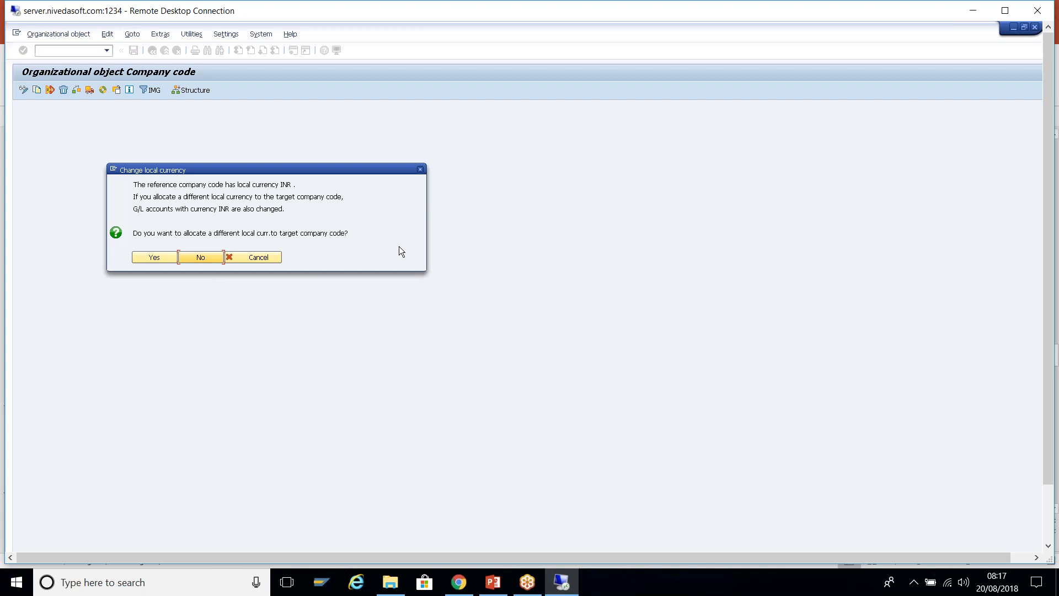
pyautogui.click(281, 183)
pyautogui.moveTo(281, 183); pyautogui.dragTo(294, 185)
pyautogui.click(294, 189)
# - Give T009 a different local currency, entering 'gb' in place of INR
pyautogui.click(161, 258)
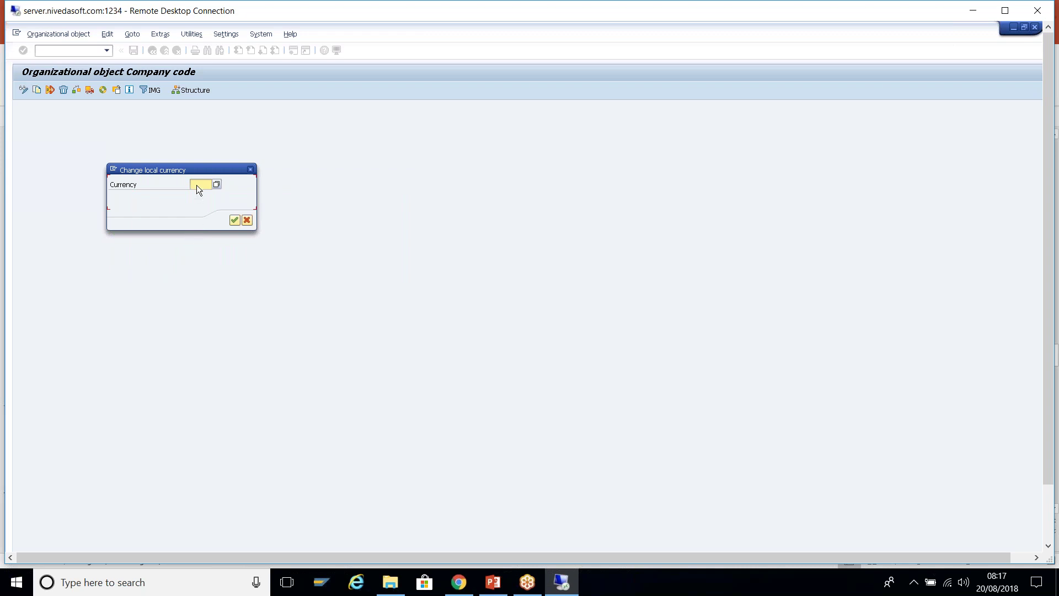
pyautogui.click(201, 183)
pyautogui.write('gbp')
pyautogui.click(233, 223)
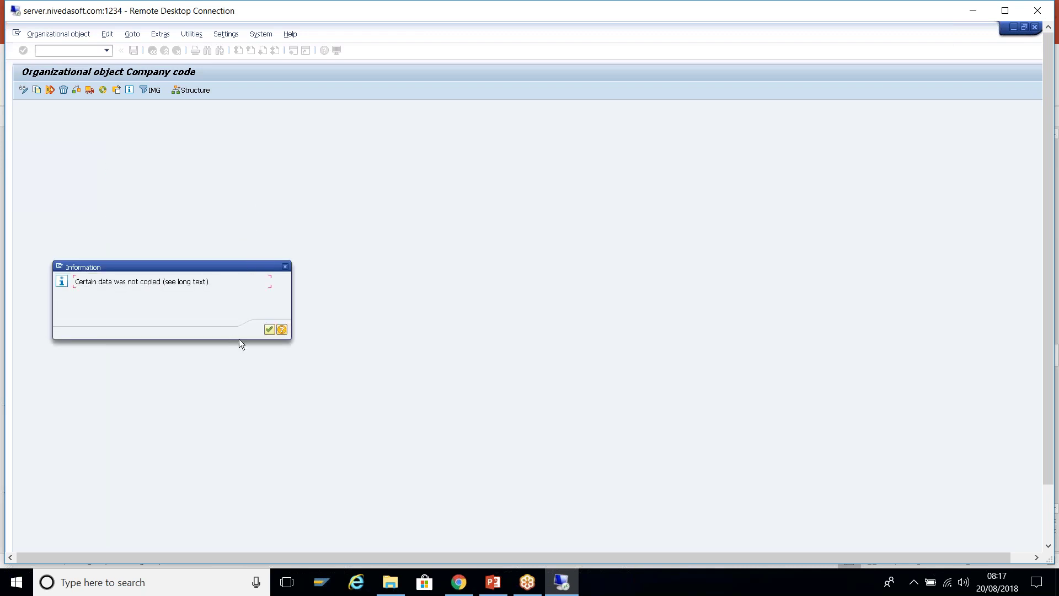
# - Acknowledge the data-not-copied and information notices and the note on transporting number ranges and addresses
pyautogui.click(270, 330)
pyautogui.click(269, 330)
pyautogui.click(268, 329)
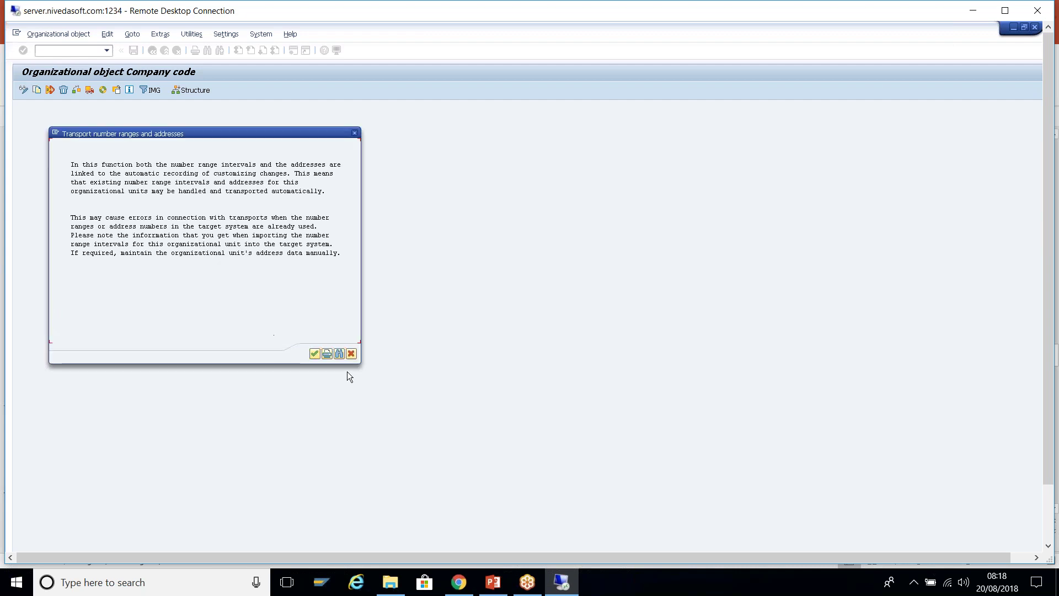
pyautogui.click(315, 353)
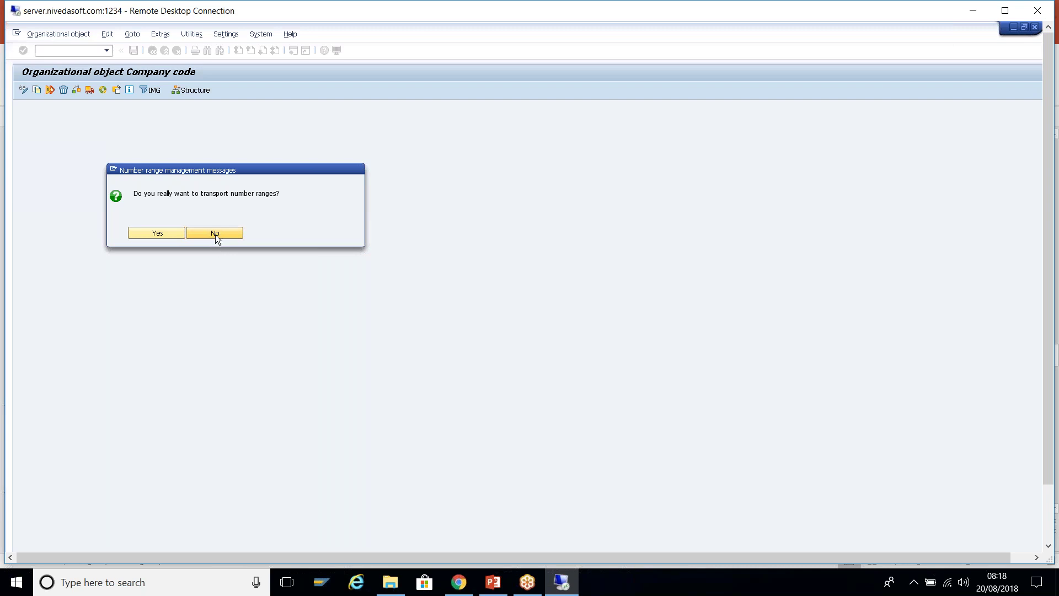
# - Decline transporting number ranges, keep the Training T009 Setup request, and acknowledge the finished copy
pyautogui.click(215, 234)
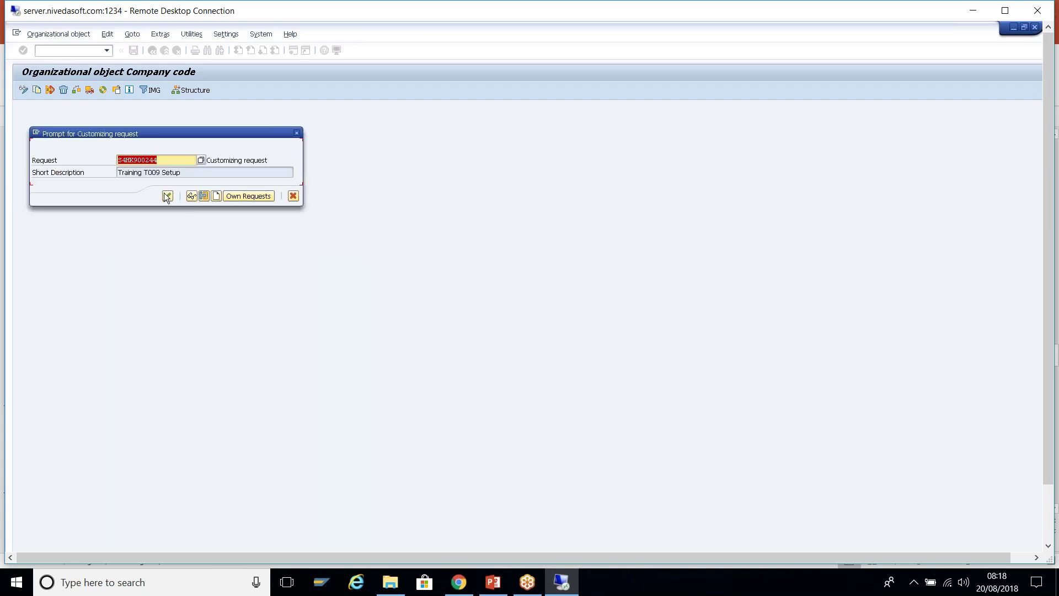
pyautogui.click(168, 197)
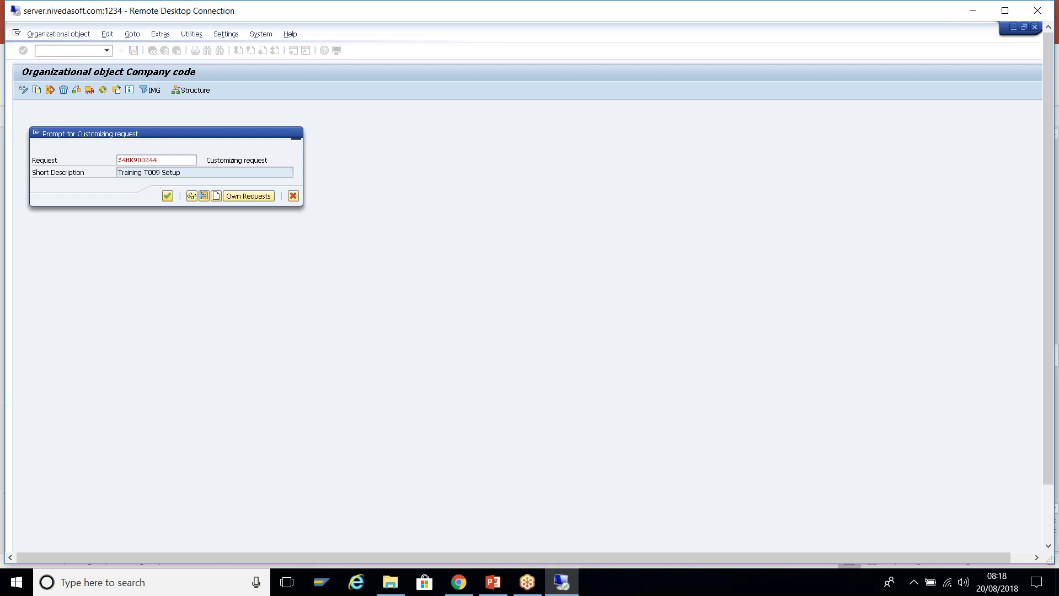
pyautogui.press('ctrl+alt+Break')
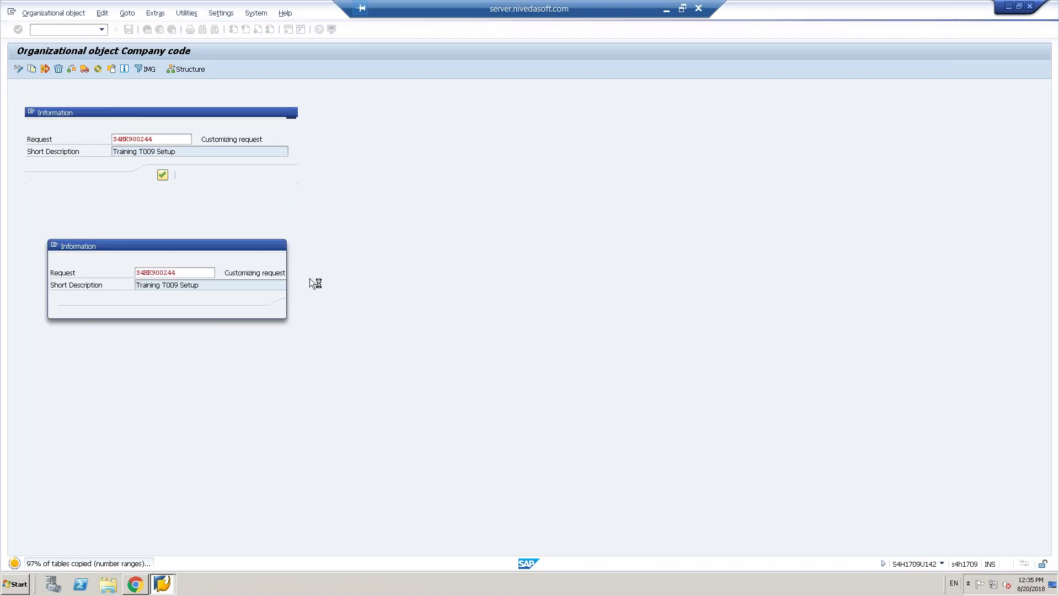
pyautogui.click(263, 308)
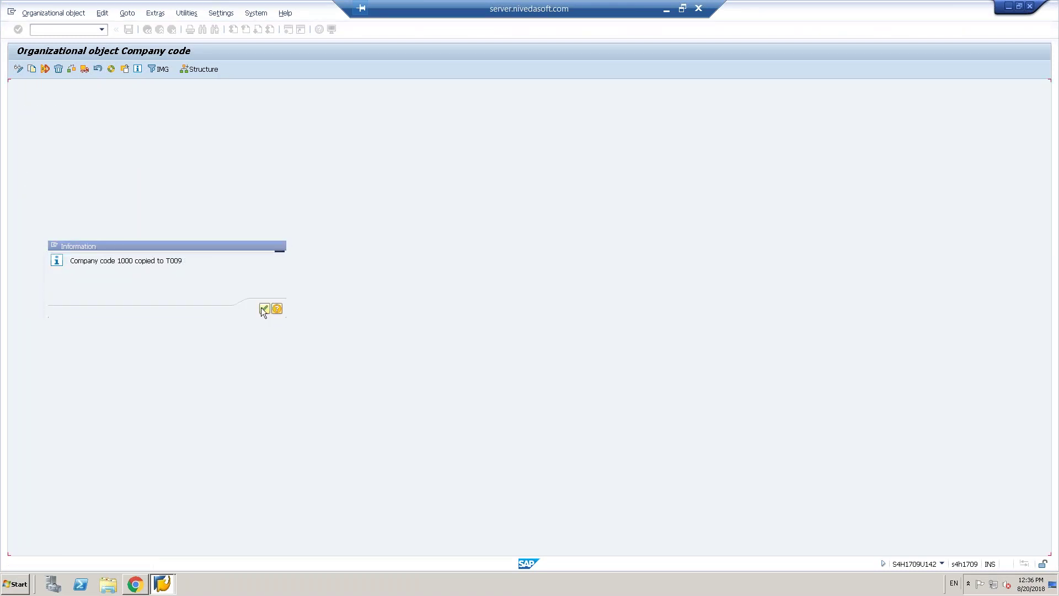
# - Select the copied T009 entry under Completed activities, then go back to the implementation guide
pyautogui.click(123, 127)
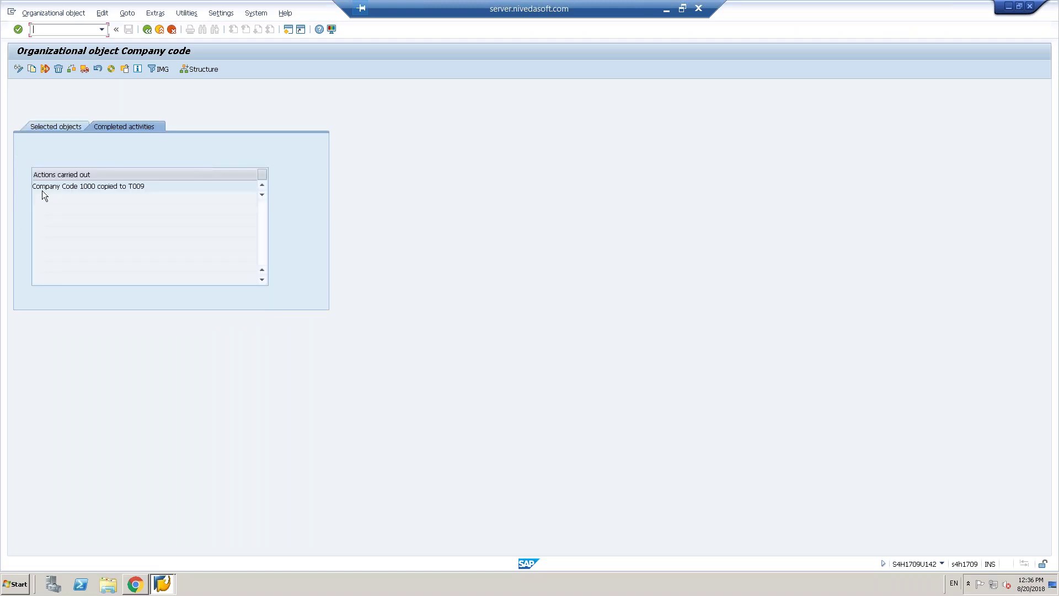
pyautogui.moveTo(90, 185); pyautogui.dragTo(37, 186)
pyautogui.click(81, 180)
pyautogui.click(147, 30)
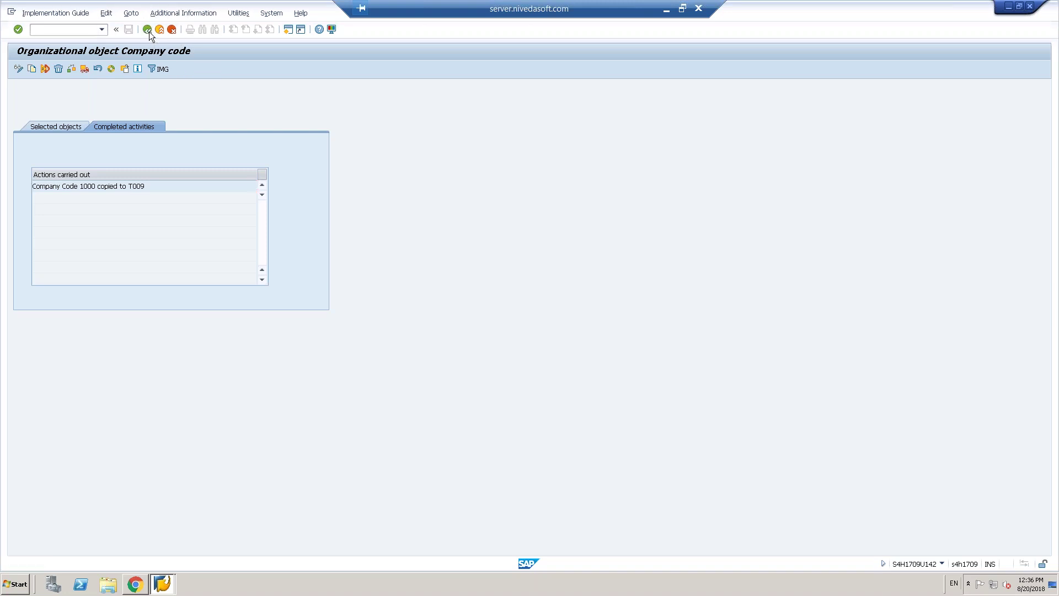
pyautogui.click(147, 30)
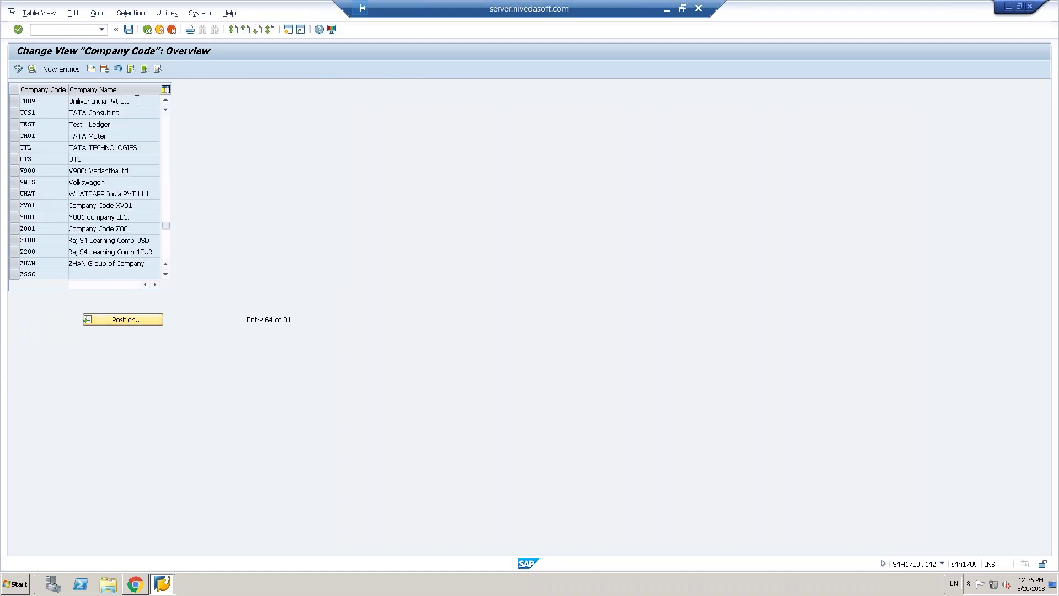
# - Open company code T009 and rename it to Training GB ltd
pyautogui.doubleClick(137, 100)
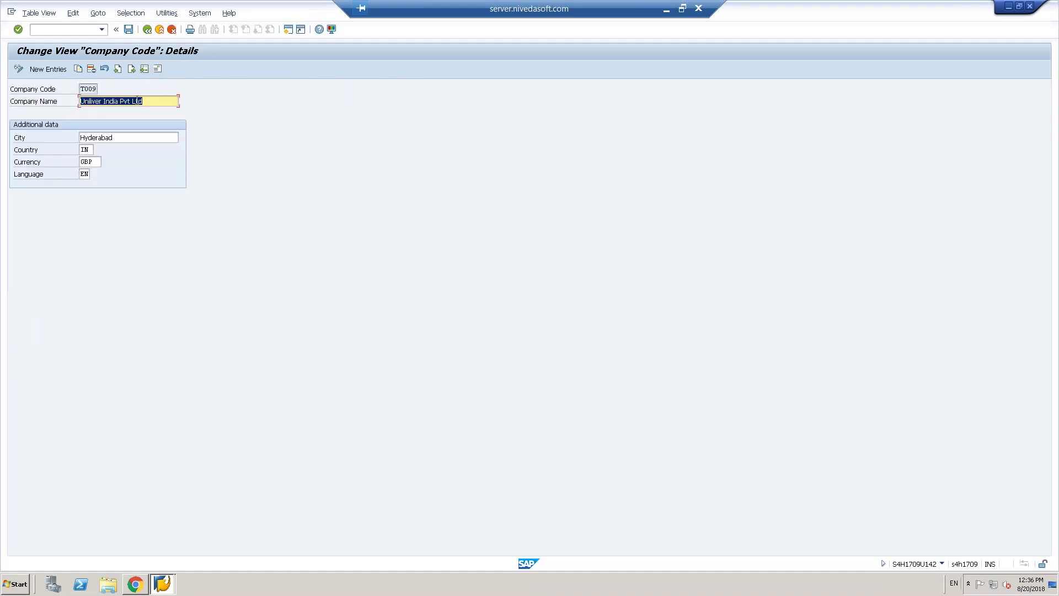
pyautogui.press('BackSpace')
pyautogui.write('Training GB')
pyautogui.write('td')
pyautogui.press('Tab')
pyautogui.click(101, 102)
pyautogui.write('Londo')
pyautogui.press('BackSpace')
pyautogui.press('BackSpace')
pyautogui.press('BackSpace')
pyautogui.press('BackSpace')
pyautogui.press('BackSpace')
pyautogui.press('Tab')
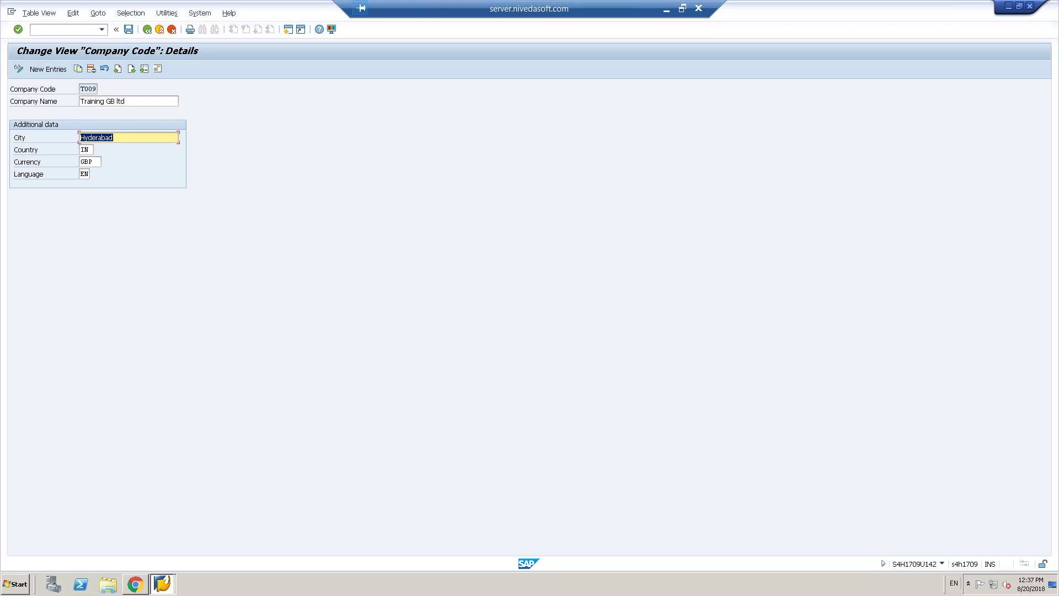
# - Set T009's city to London, country to GB and currency to GBP
pyautogui.write('London')
pyautogui.press('Tab')
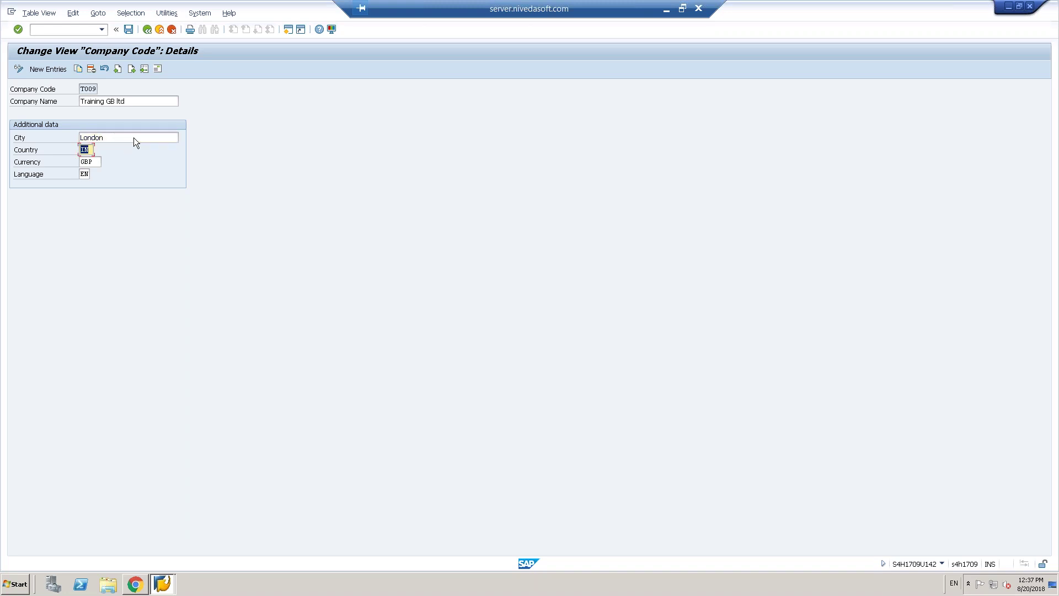
pyautogui.press('Tab')
pyautogui.write('gb')
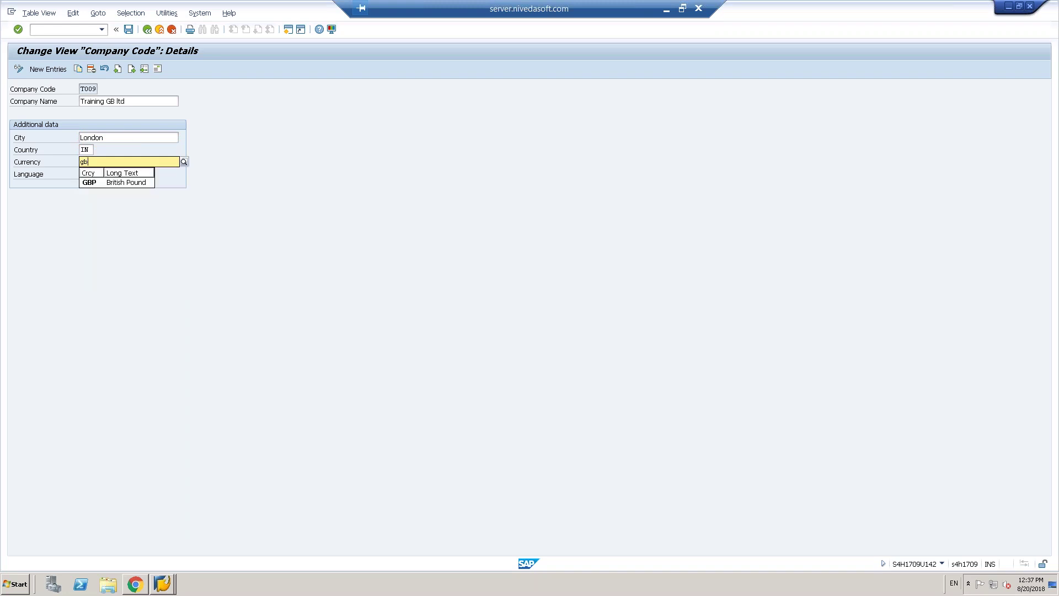
pyautogui.hotkey('shift', 'Tab')
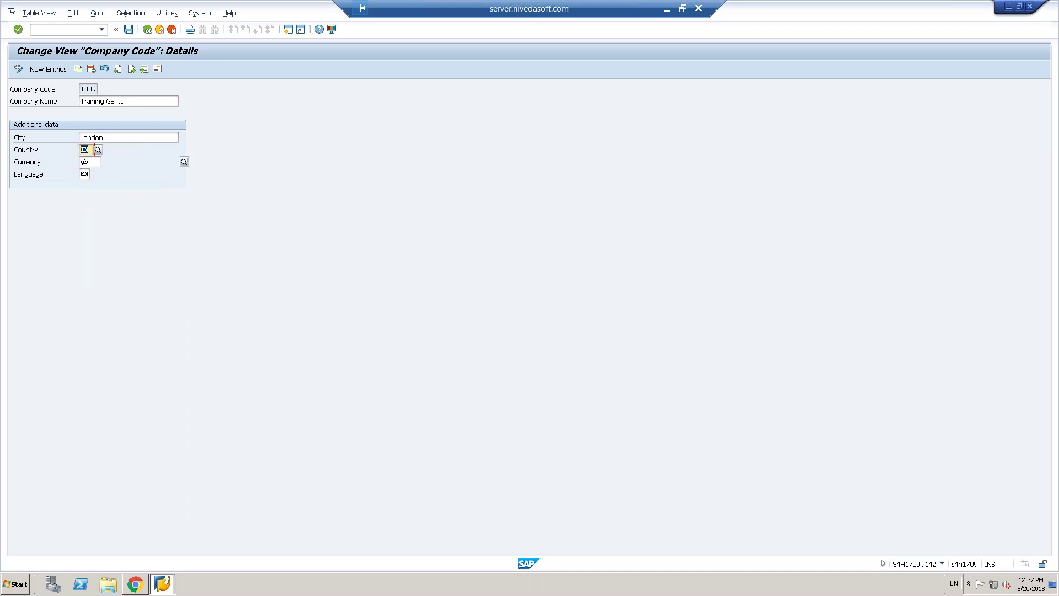
pyautogui.write('gb')
pyautogui.press('Escape')
pyautogui.press('Return')
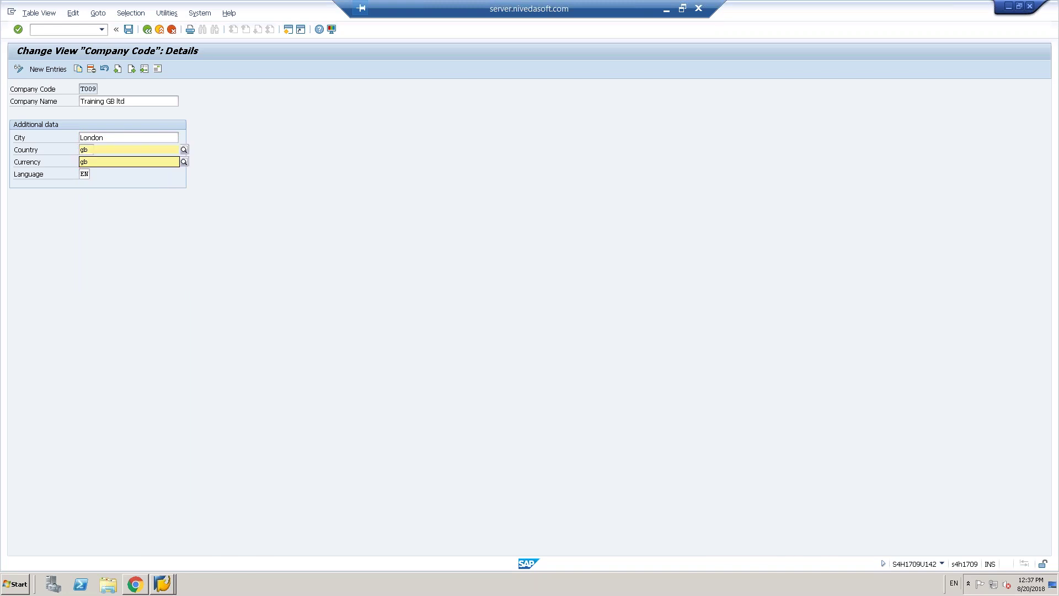
pyautogui.write('p')
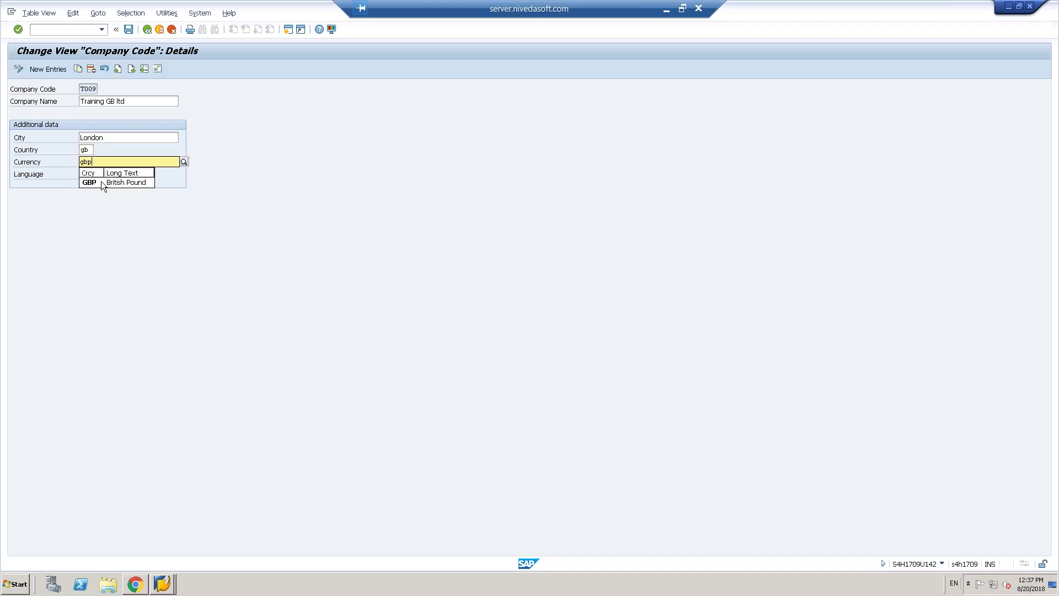
pyautogui.press('Return')
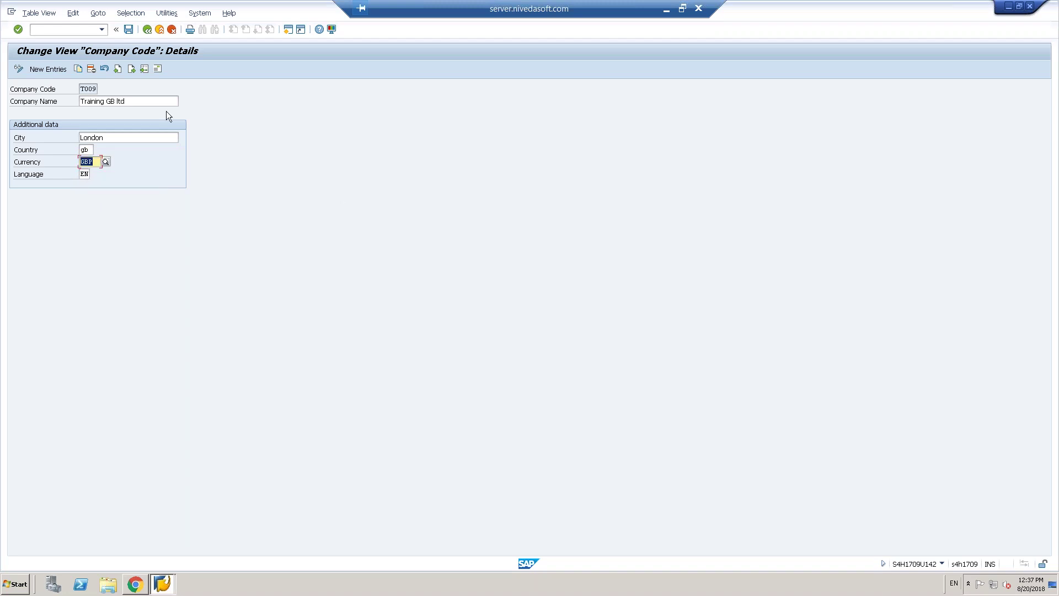
pyautogui.click(158, 68)
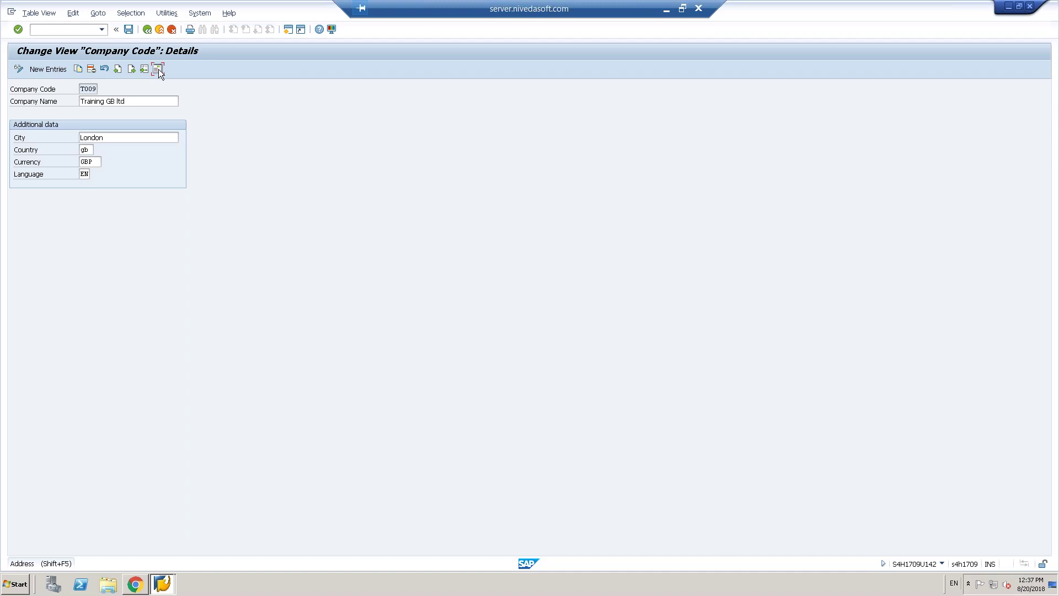
# - Change the address name to Training GB Ltd
pyautogui.click(158, 69)
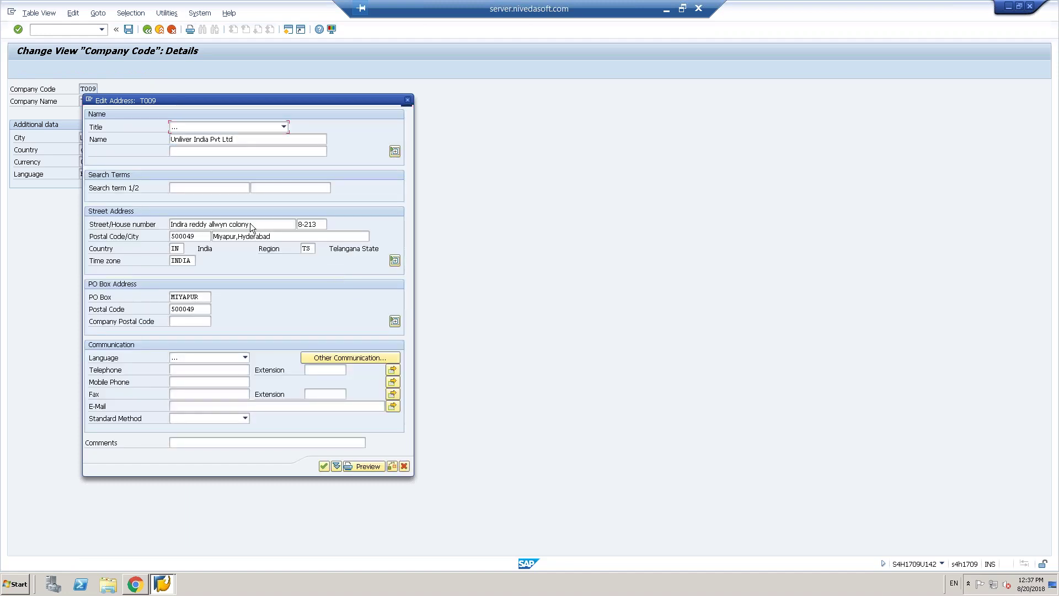
pyautogui.click(239, 144)
pyautogui.press('BackSpace')
pyautogui.press('BackSpace')
pyautogui.press('BackSpace')
pyautogui.press('BackSpace')
pyautogui.press('BackSpace')
pyautogui.press('BackSpace')
pyautogui.press('BackSpace')
pyautogui.press('BackSpace')
pyautogui.press('BackSpace')
pyautogui.press('BackSpace')
pyautogui.press('BackSpace')
pyautogui.press('BackSpace')
pyautogui.press('BackSpace')
pyautogui.press('BackSpace')
pyautogui.press('BackSpace')
pyautogui.press('BackSpace')
pyautogui.press('BackSpace')
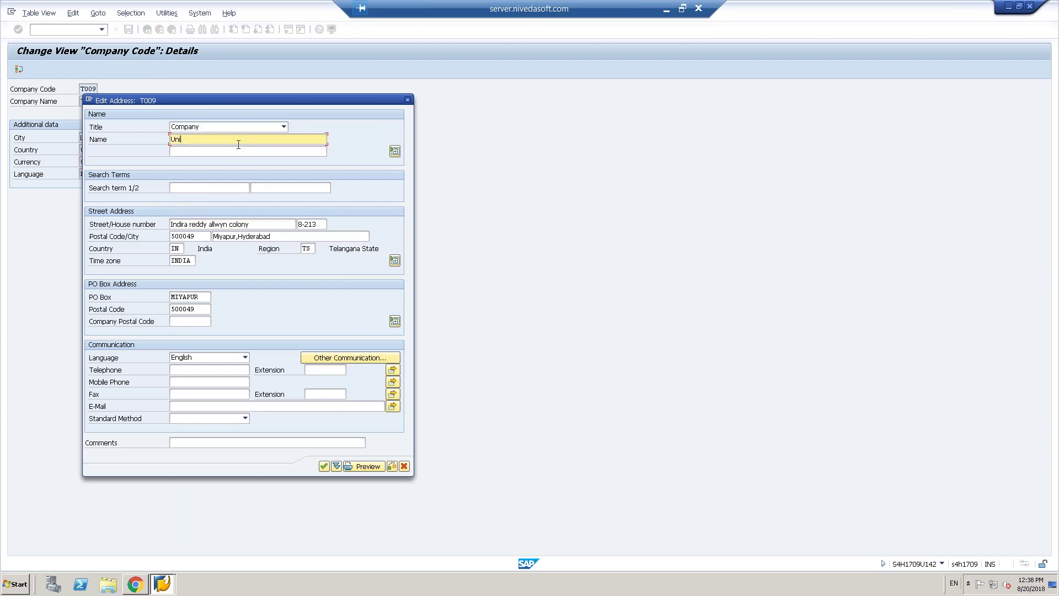
pyautogui.press('BackSpace')
pyautogui.press('BackSpace')
pyautogui.press('BackSpace')
pyautogui.write('~Training')
pyautogui.moveTo(223, 98); pyautogui.dragTo(240, 179)
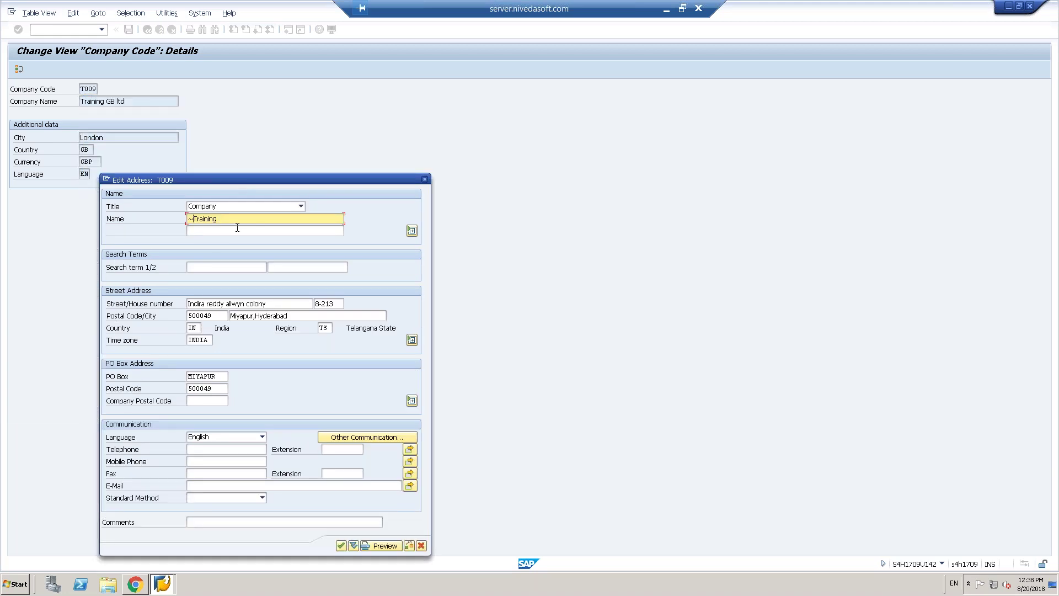
pyautogui.press('BackSpace')
pyautogui.press('End')
pyautogui.write('GB Ltd')
# - Clear the old street, house number, postal code, city, time zone and PO box, and set country gb
pyautogui.click(302, 268)
pyautogui.press('Tab')
pyautogui.press('Delete')
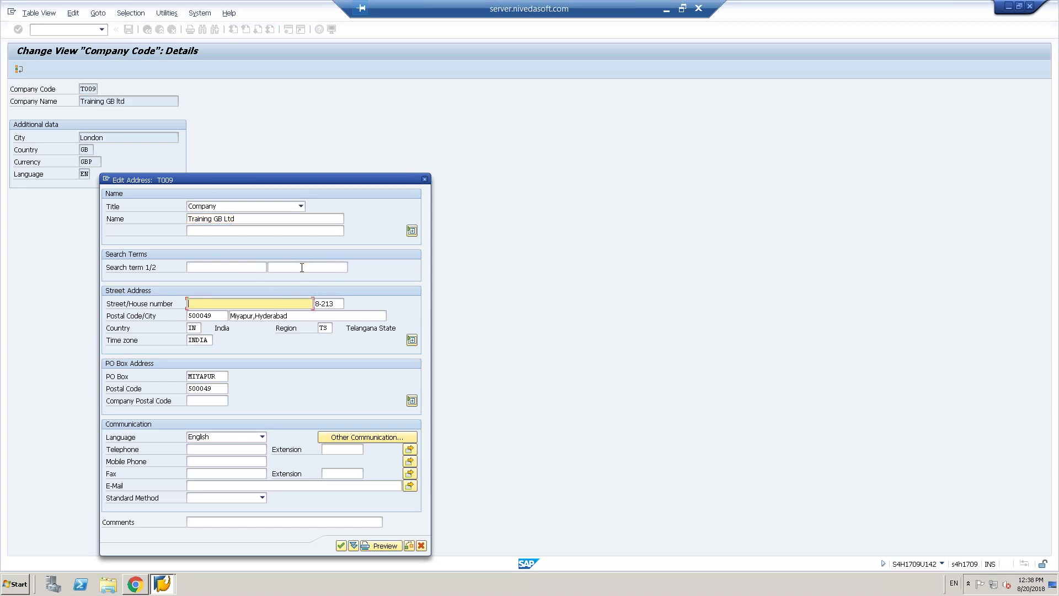
pyautogui.press('Tab')
pyautogui.press('Delete')
pyautogui.press('Tab')
pyautogui.press('Delete')
pyautogui.press('Tab')
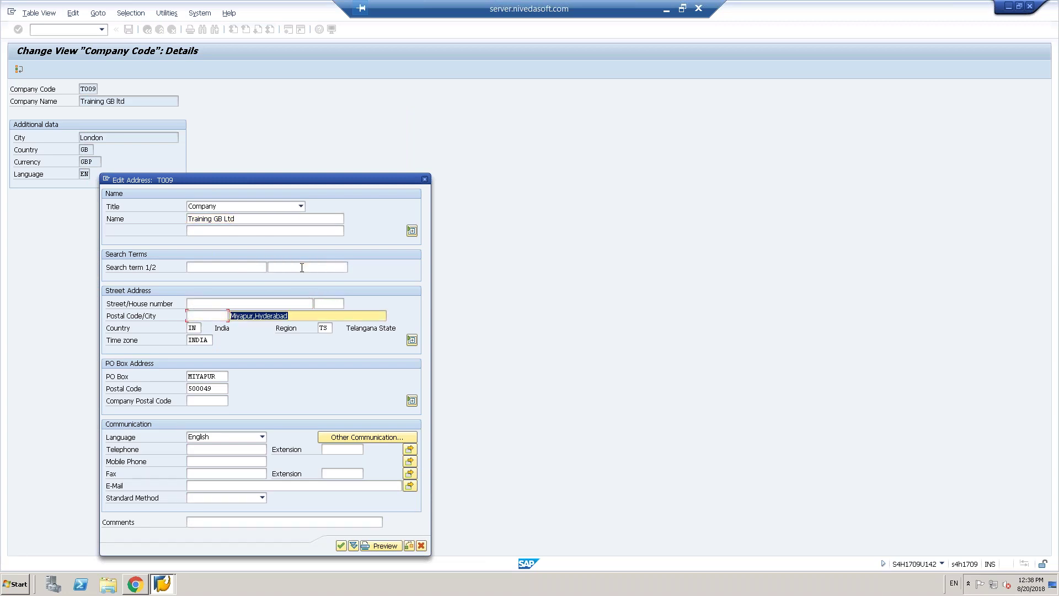
pyautogui.press('Delete')
pyautogui.press('Tab')
pyautogui.write('gb')
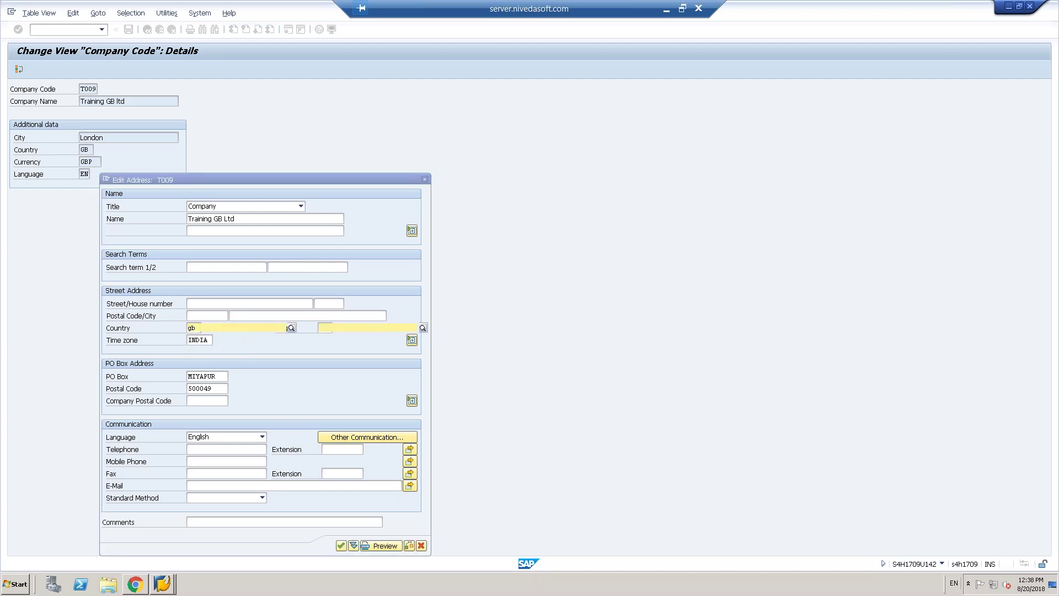
pyautogui.press('Tab')
pyautogui.press('Delete')
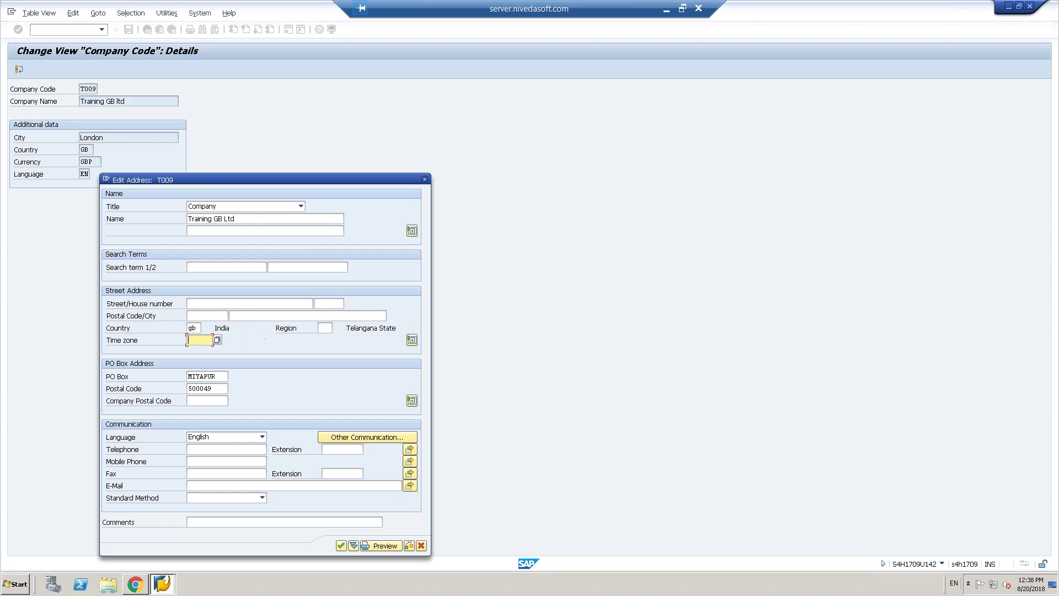
pyautogui.press('Tab')
pyautogui.press('Tab')
pyautogui.press('Delete')
pyautogui.press('Tab')
pyautogui.press('Delete')
pyautogui.press('Tab')
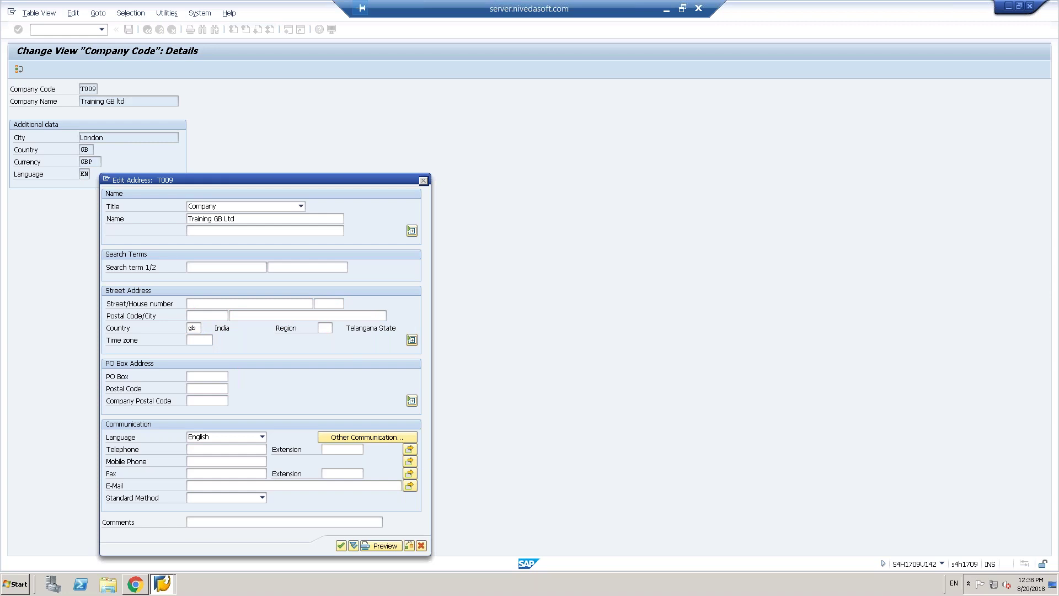
pyautogui.press('Return')
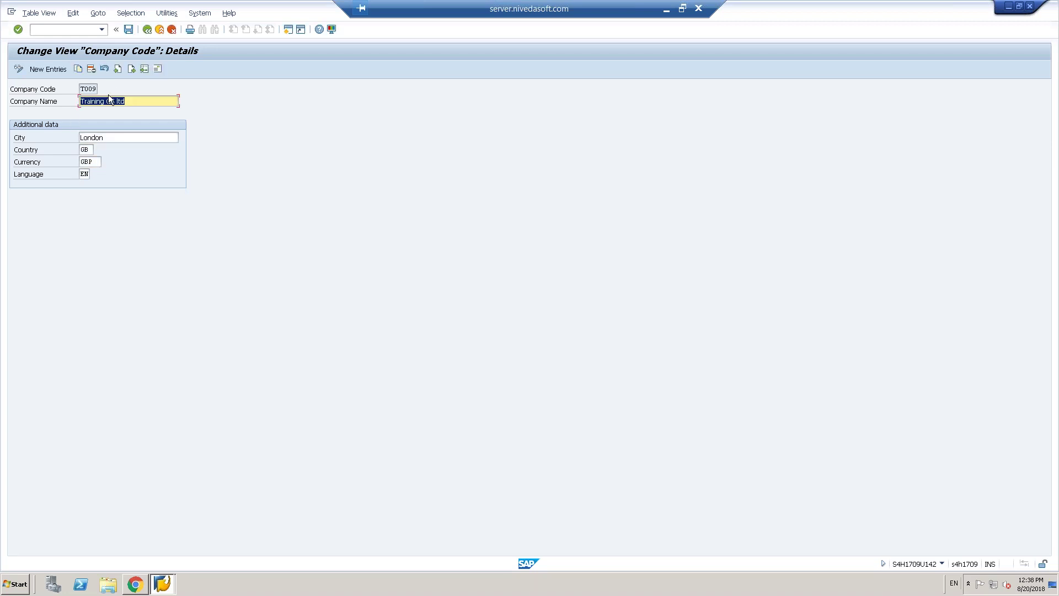
# - Save the T009 changes under the Training T009 Setup request and return to the implementation guide
pyautogui.click(128, 32)
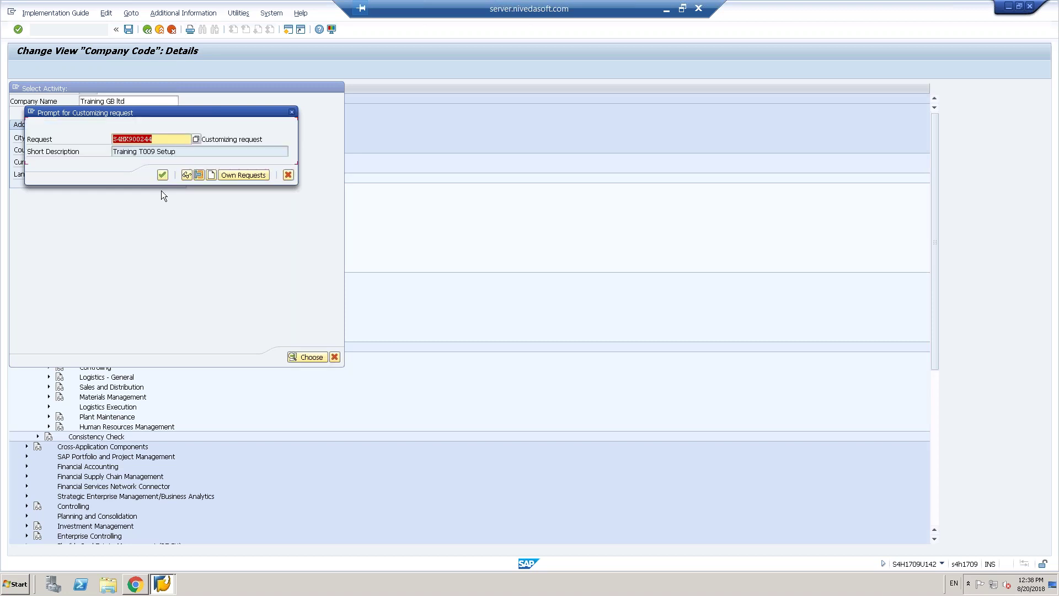
pyautogui.click(162, 175)
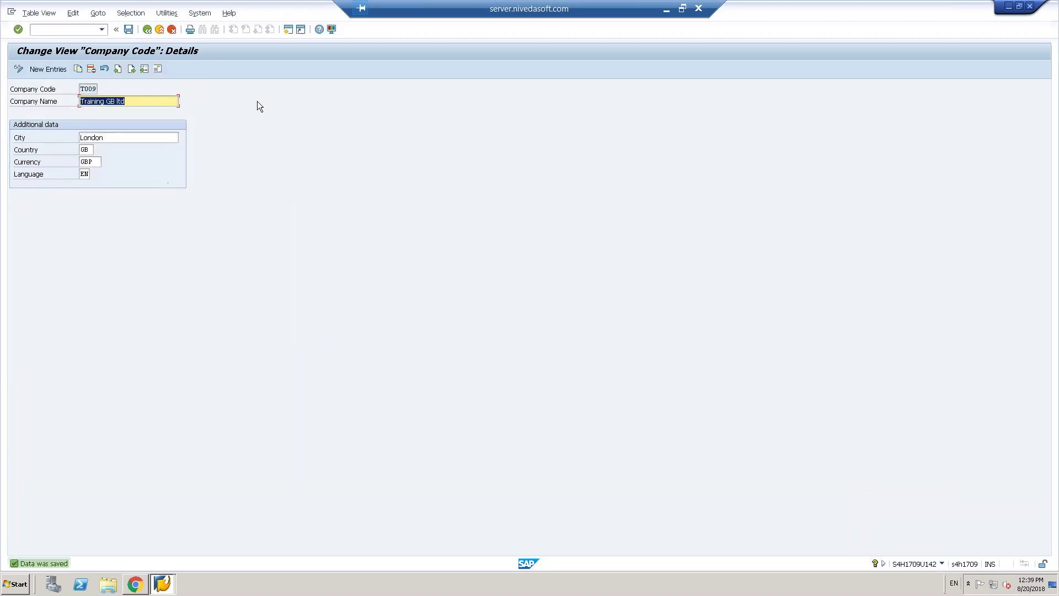
pyautogui.click(147, 29)
pyautogui.click(147, 29)
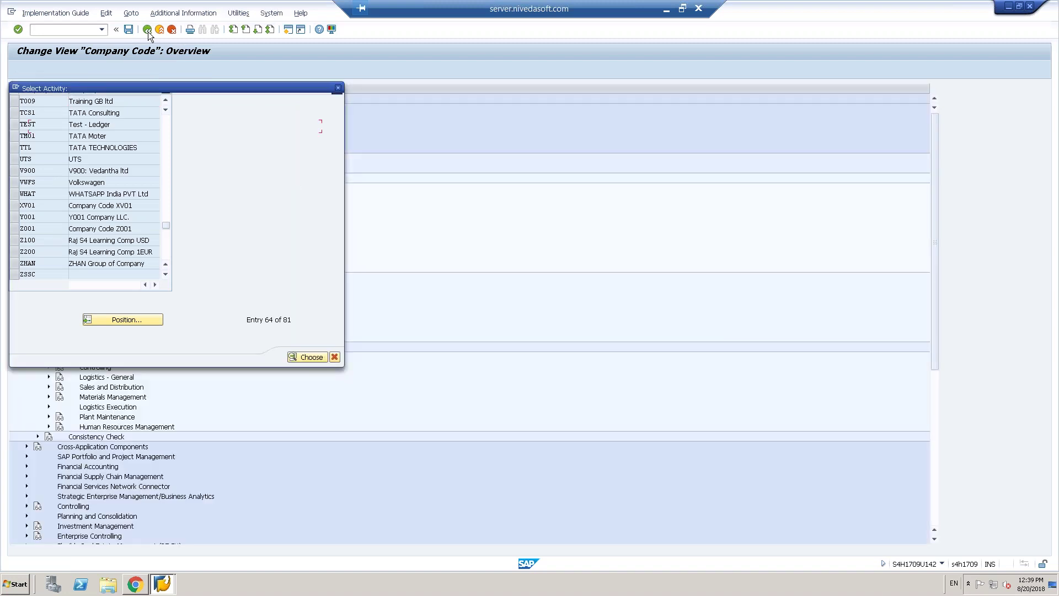
pyautogui.click(336, 356)
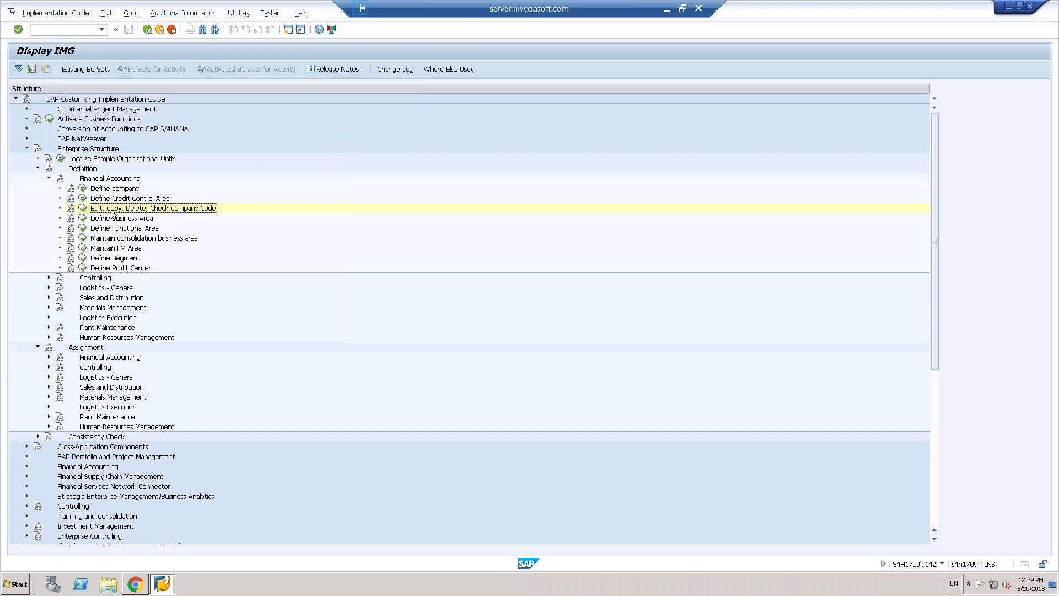
# - Restore the remote desktop session from full screen to a window
pyautogui.click(683, 9)
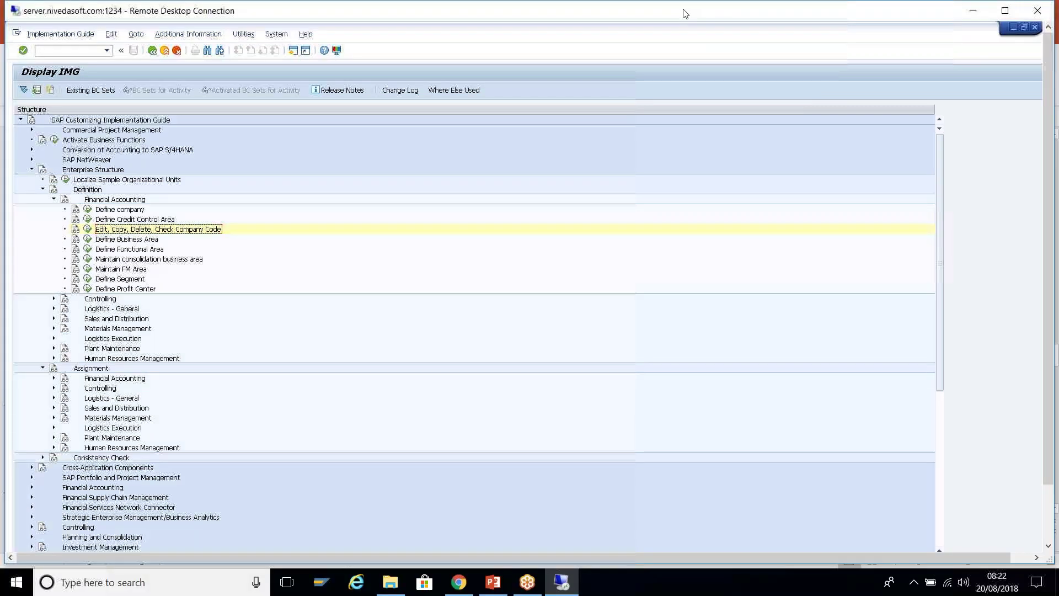